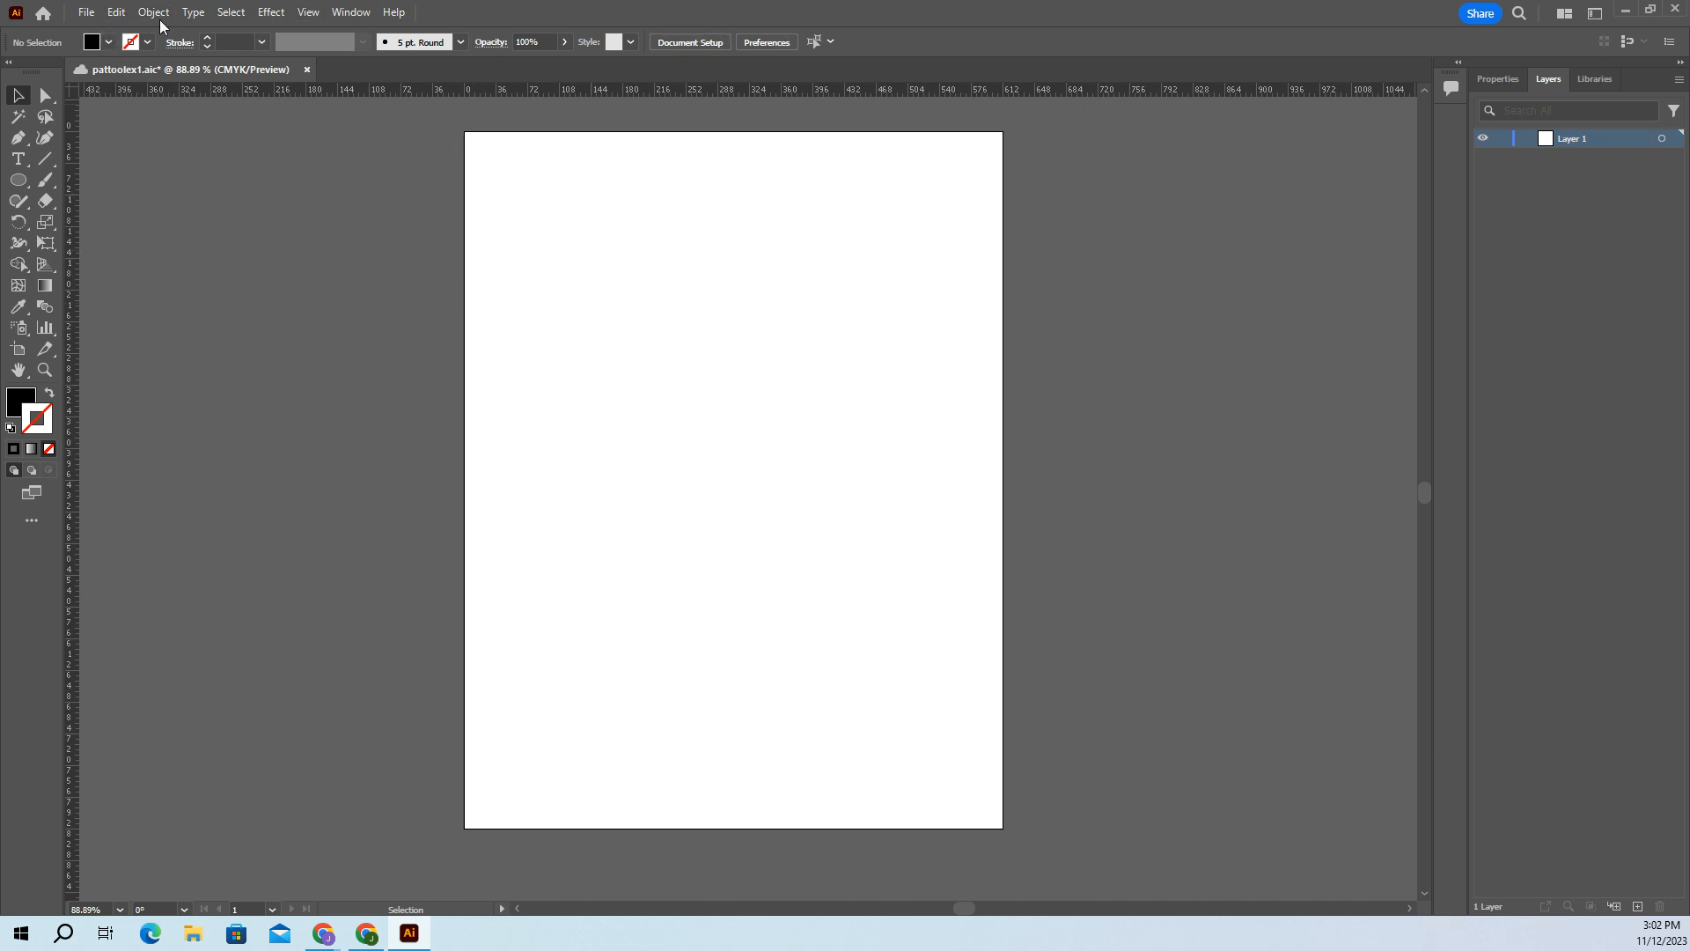
left_click(349, 12)
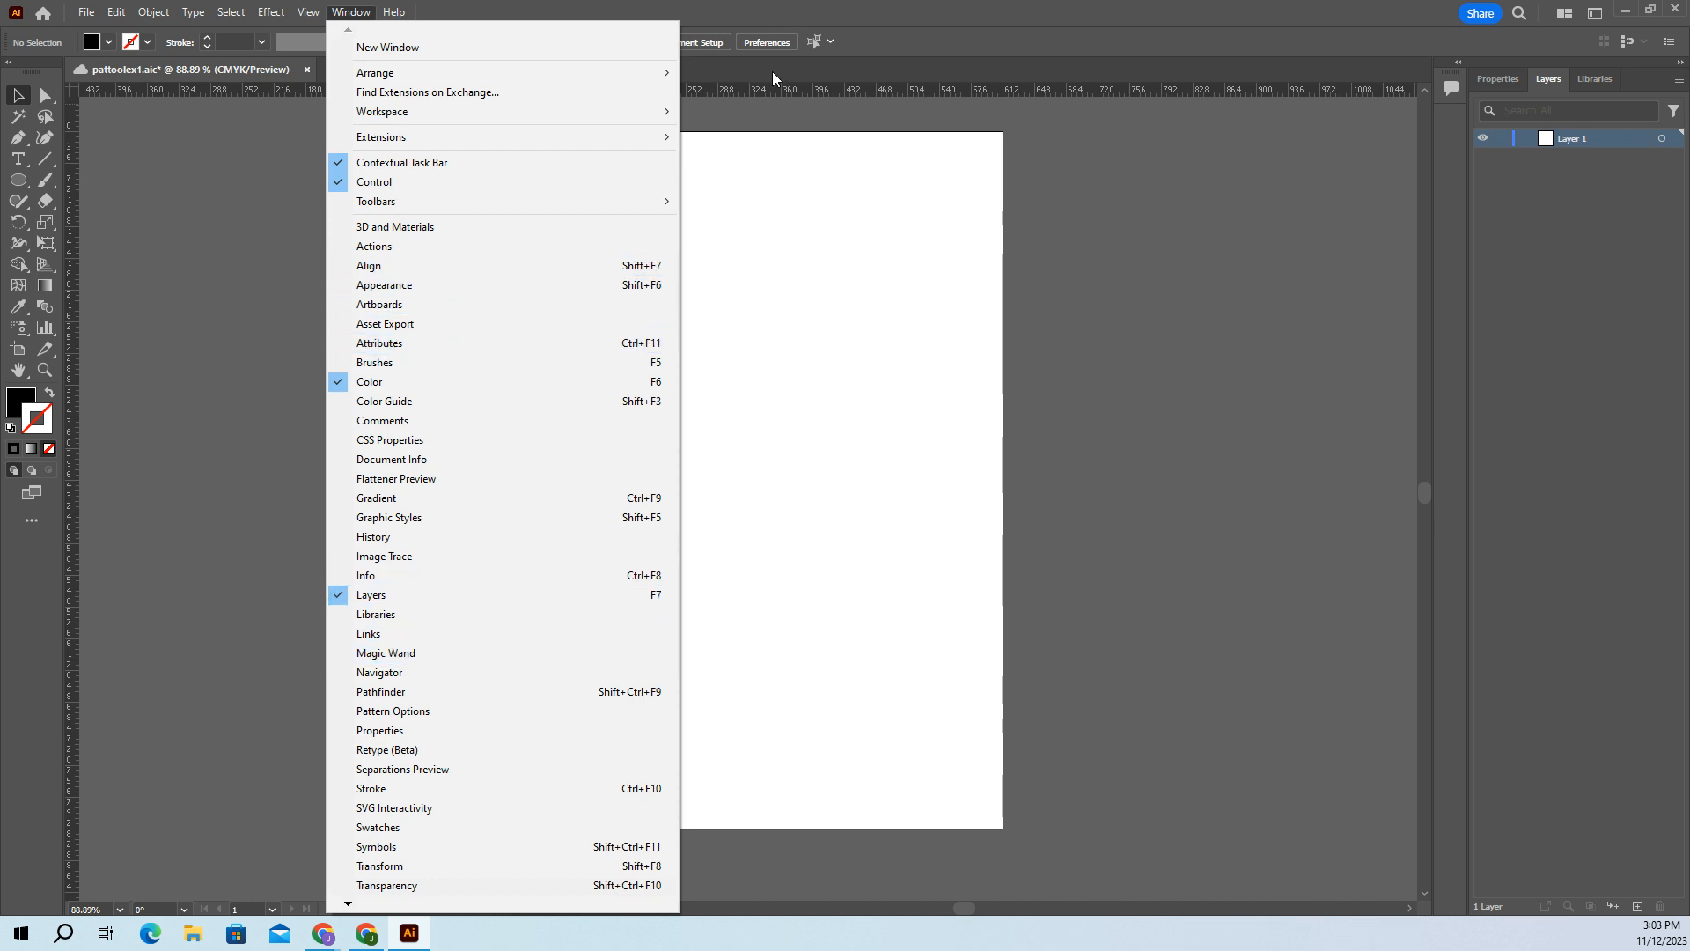
left_click(759, 109)
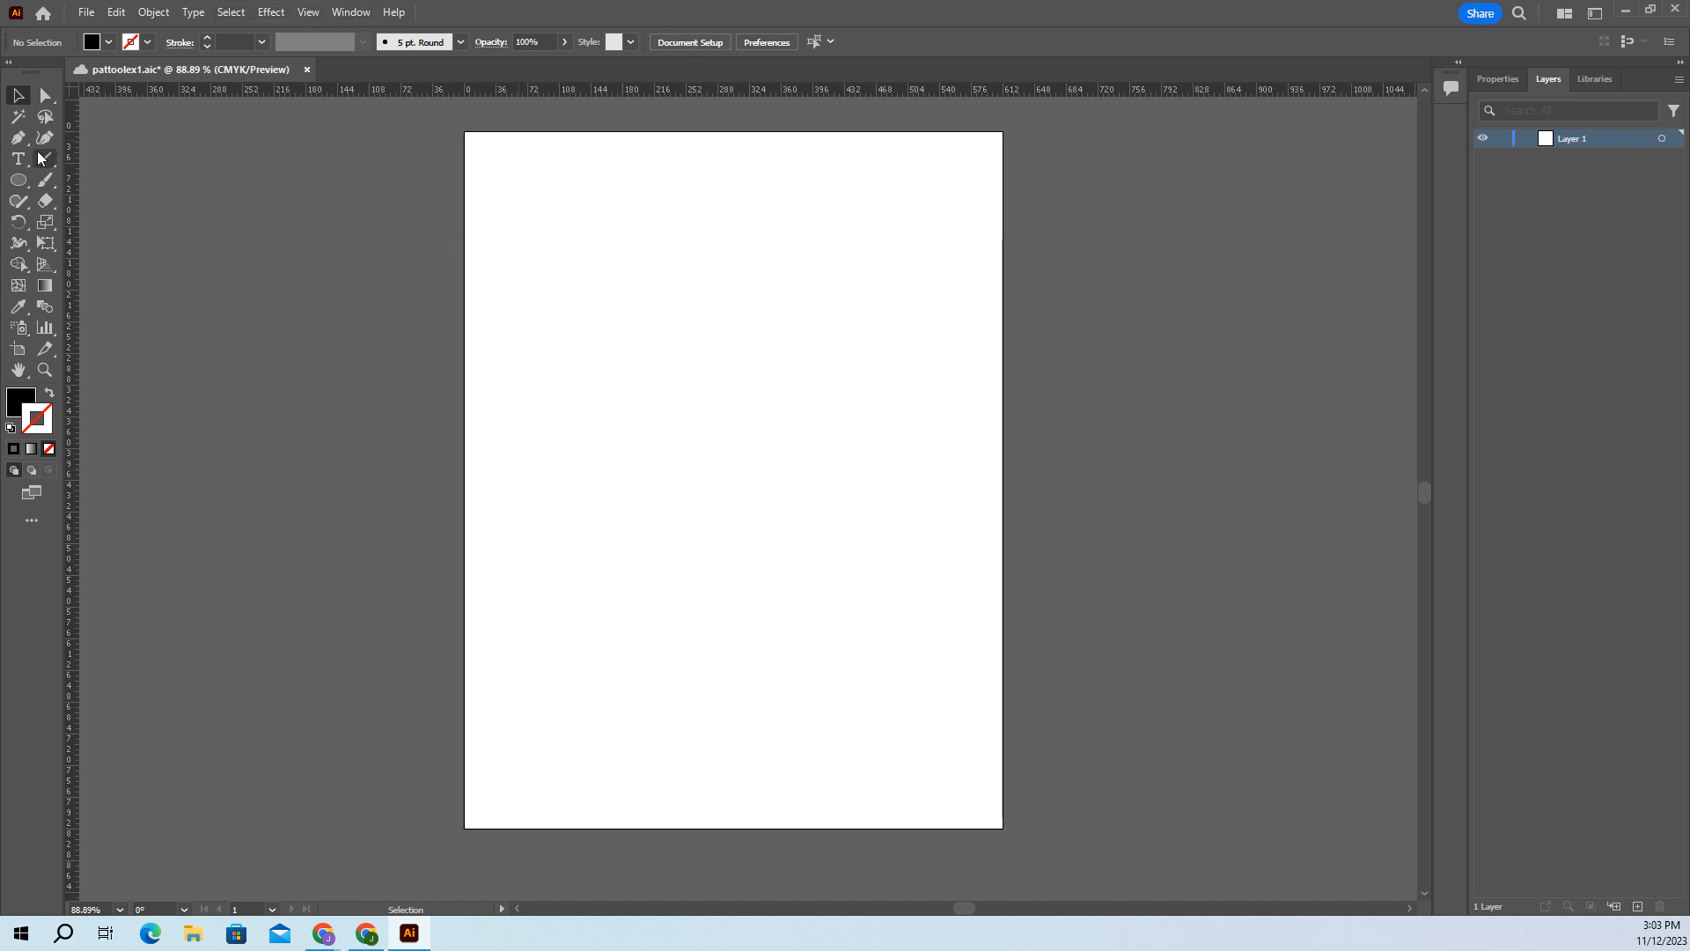
left_click(352, 18)
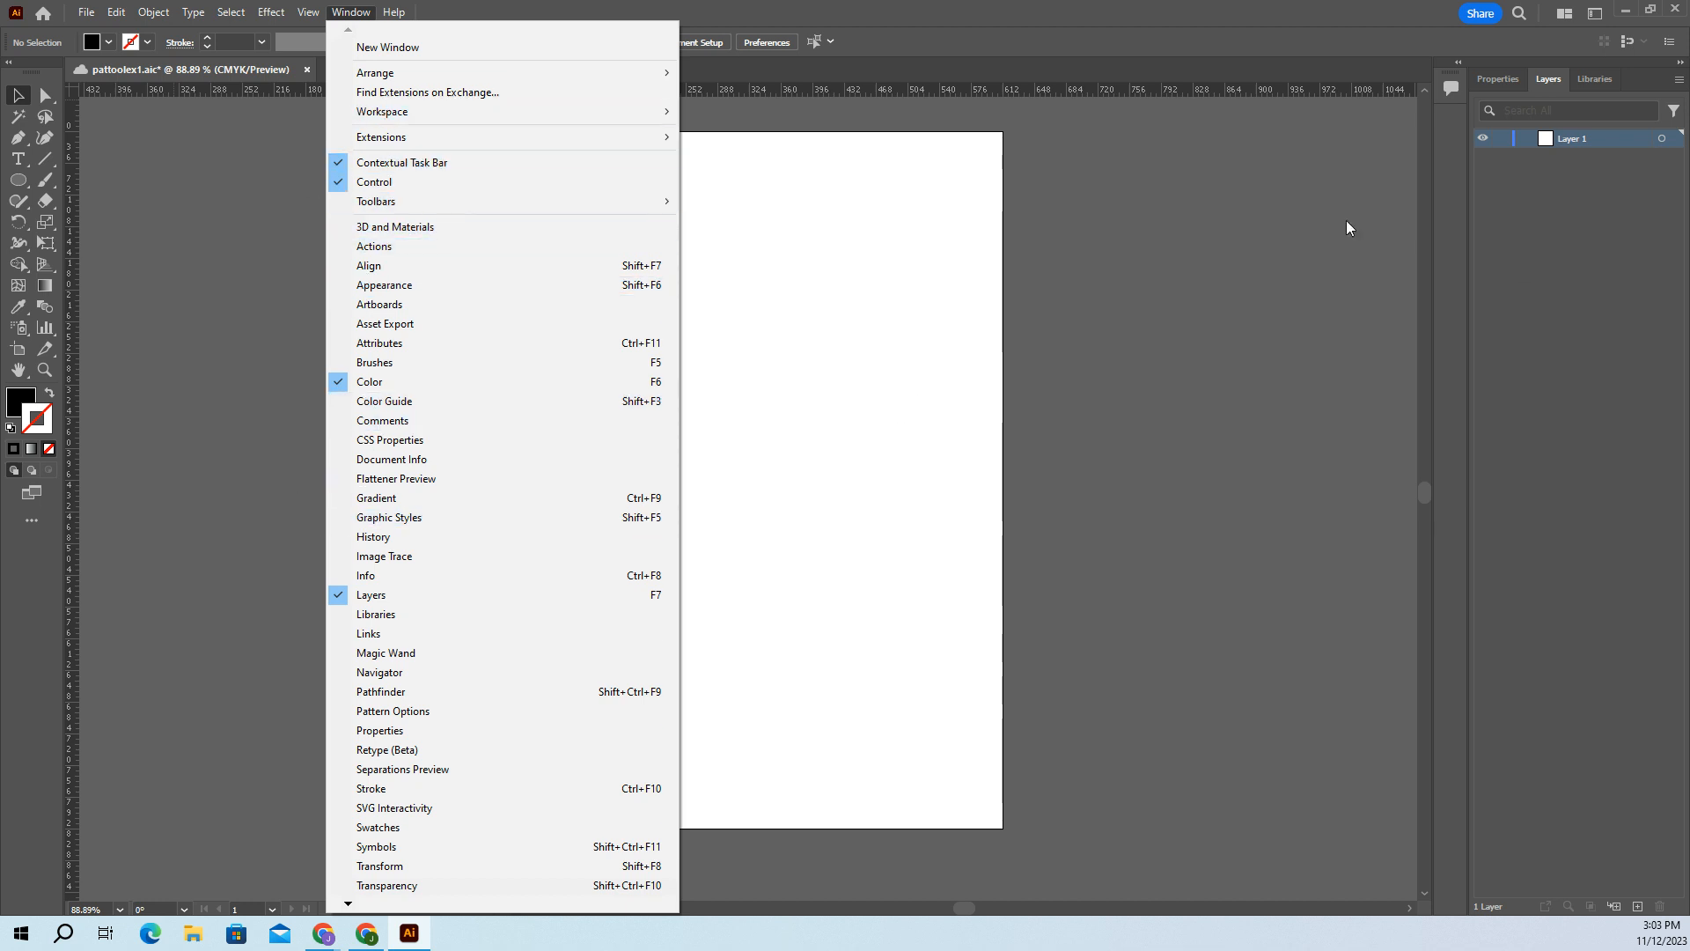
left_click(761, 107)
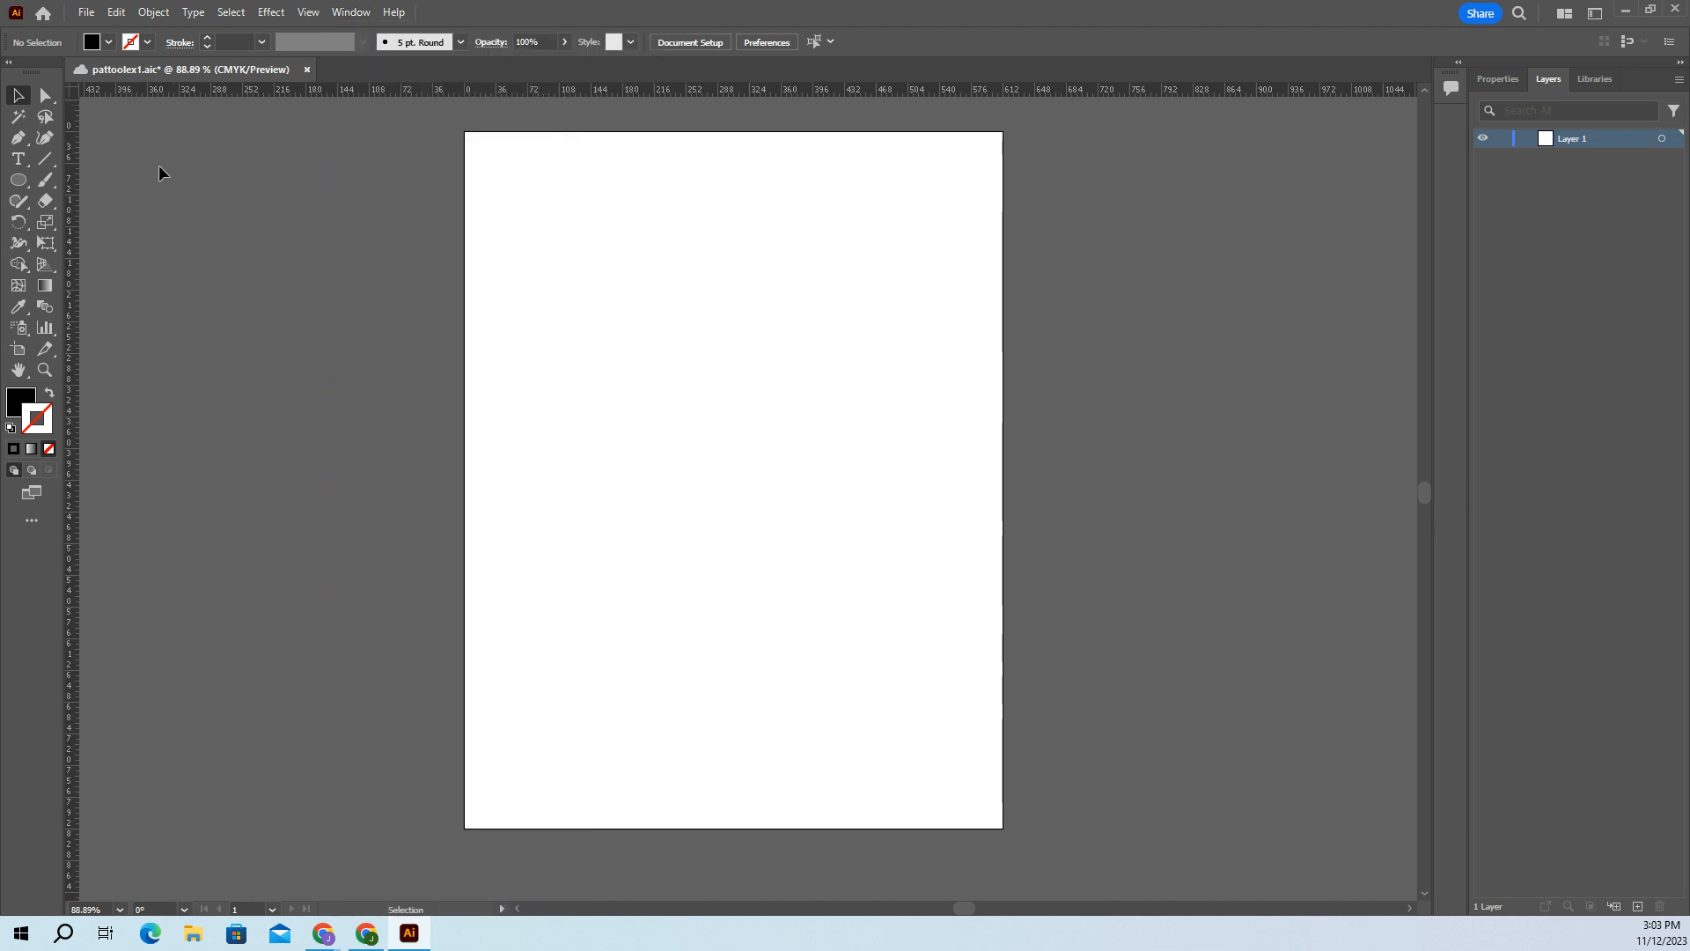
left_click(46, 95)
left_click(17, 96)
Step: Draw a black-filled ellipse about 327 by 508 pt with the Ellipse tool and delete it
left_click(21, 181)
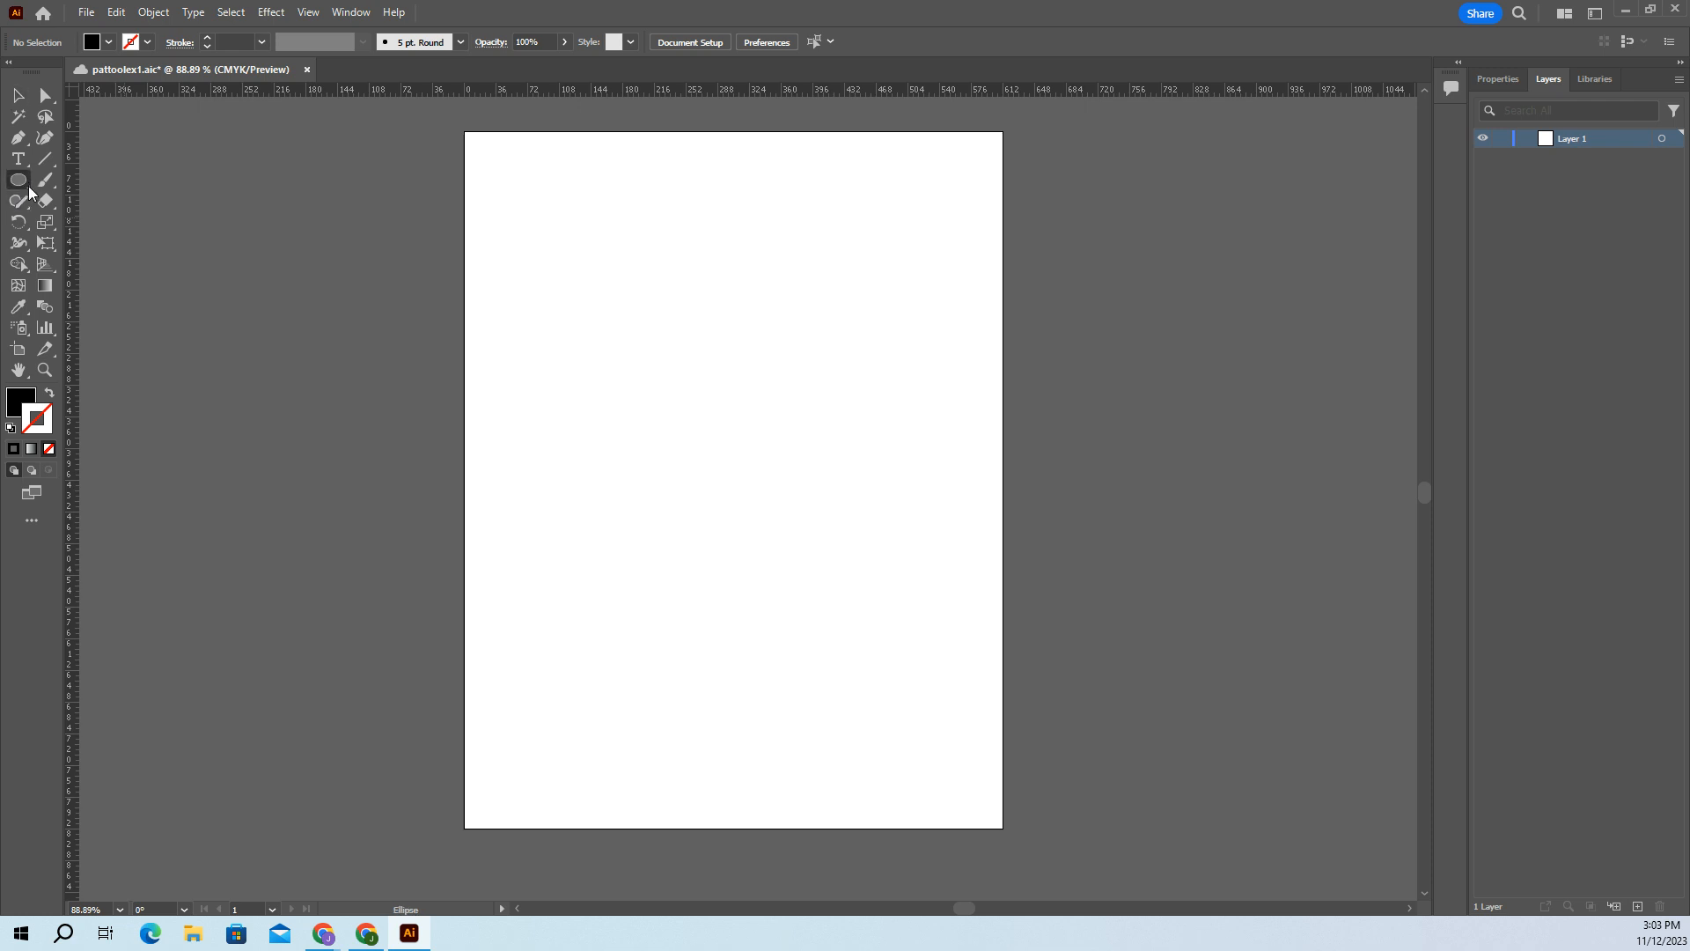
left_click(29, 187)
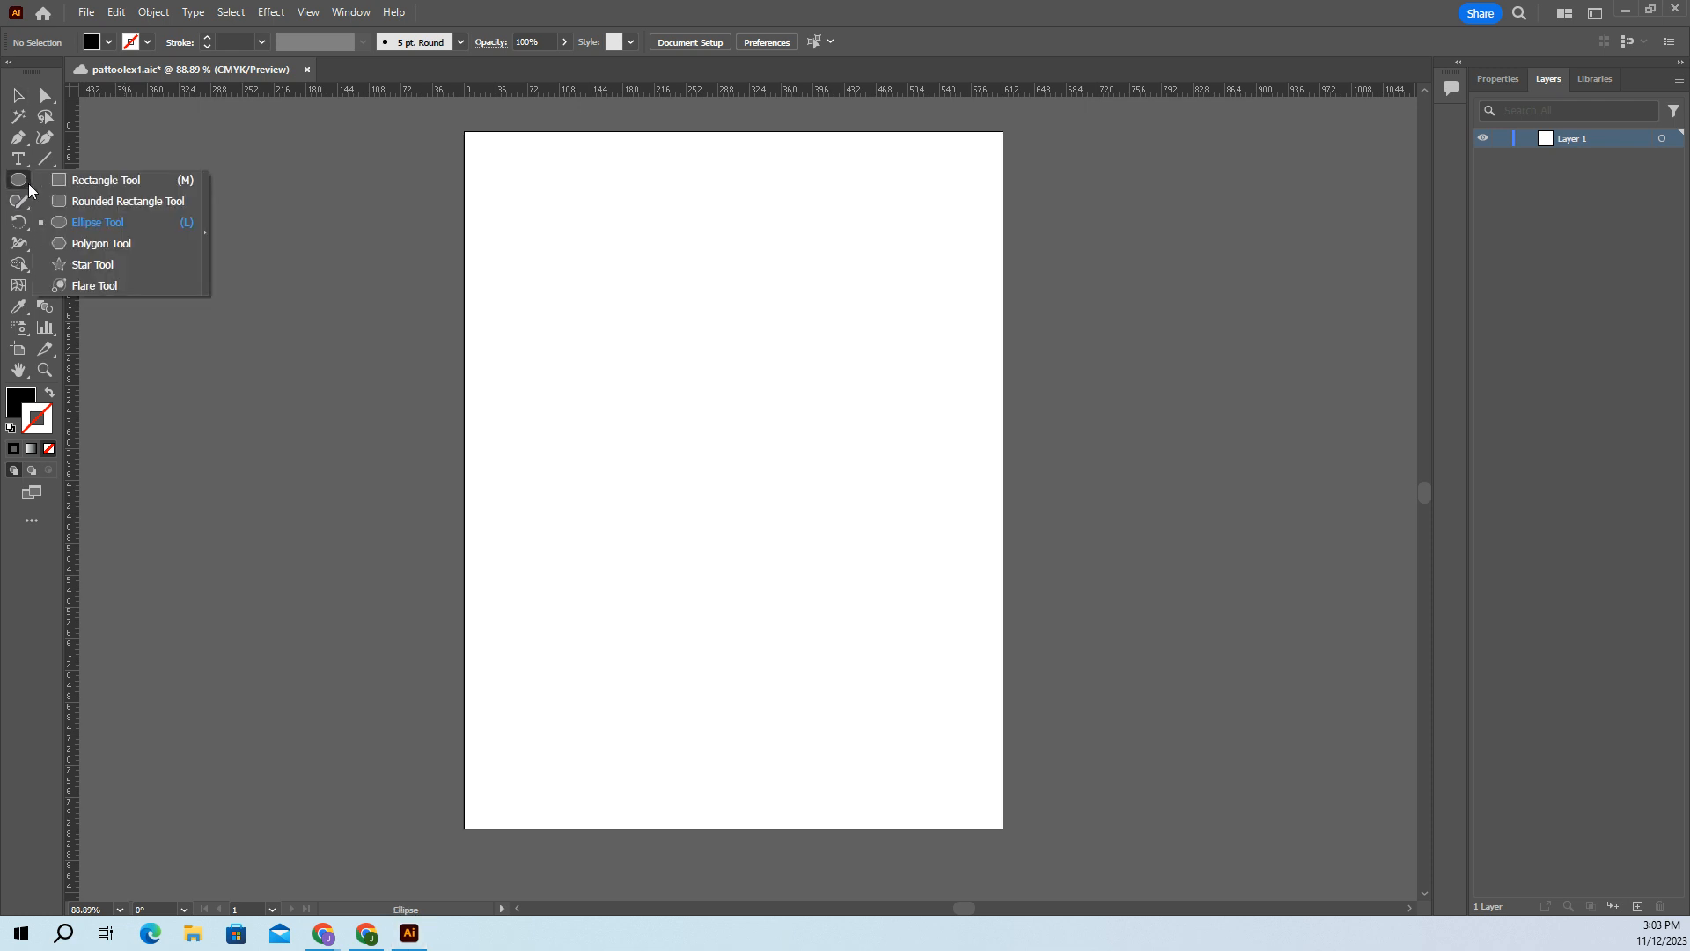
left_click(119, 223)
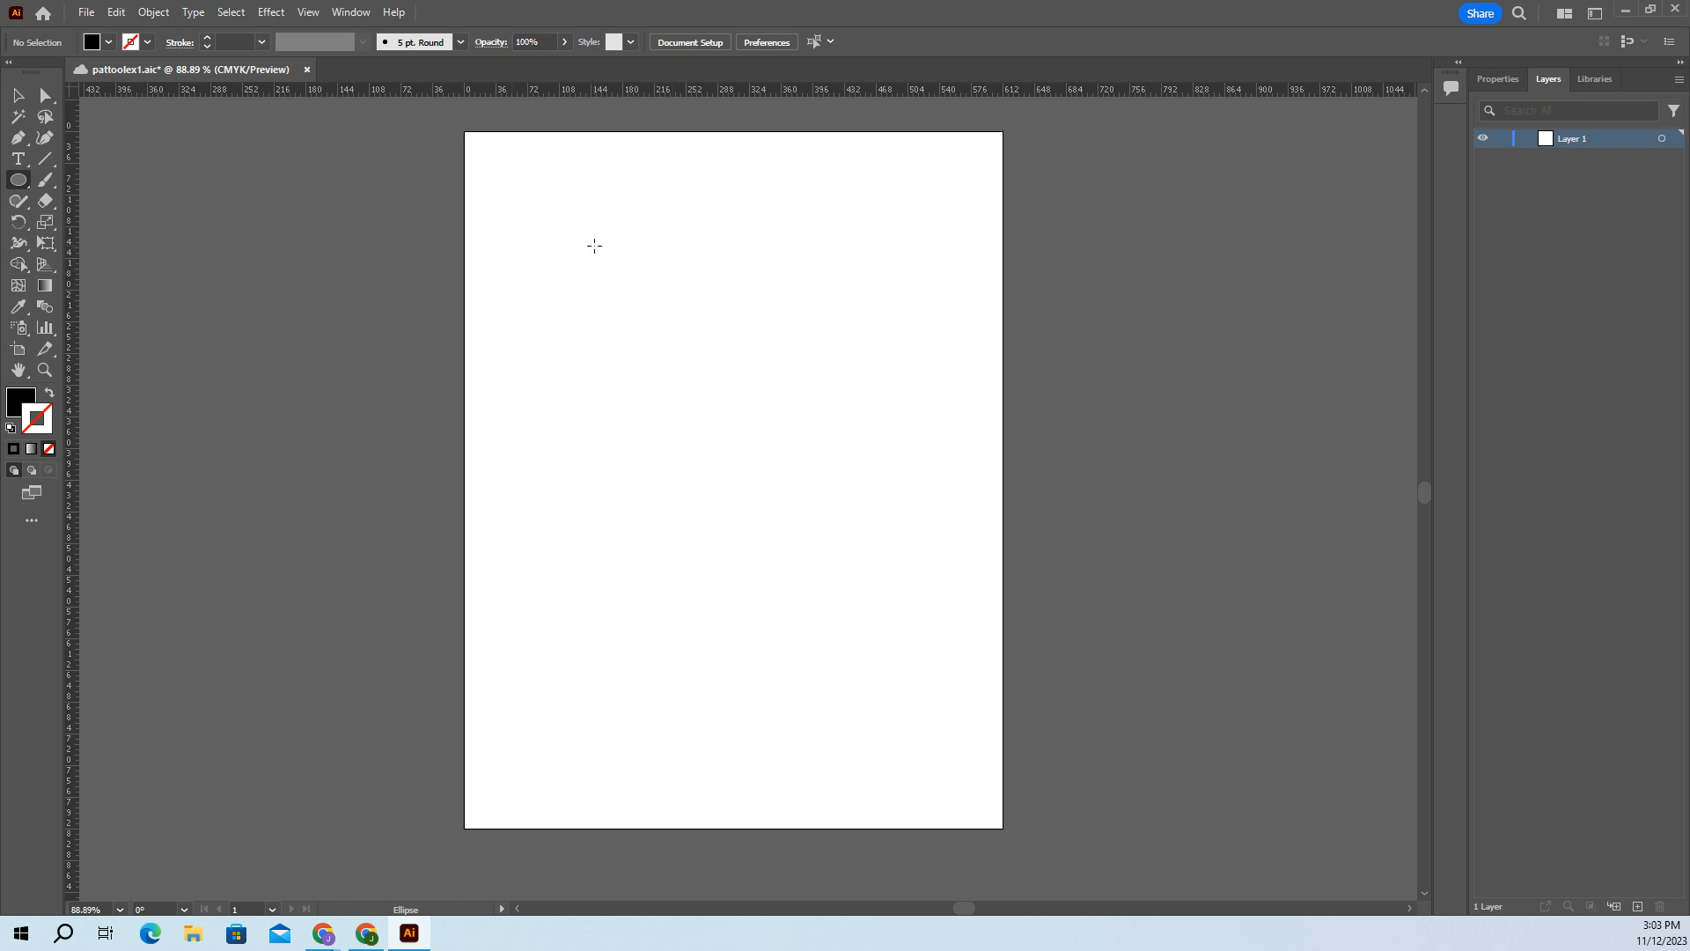
left_click_drag(529, 186, 818, 632)
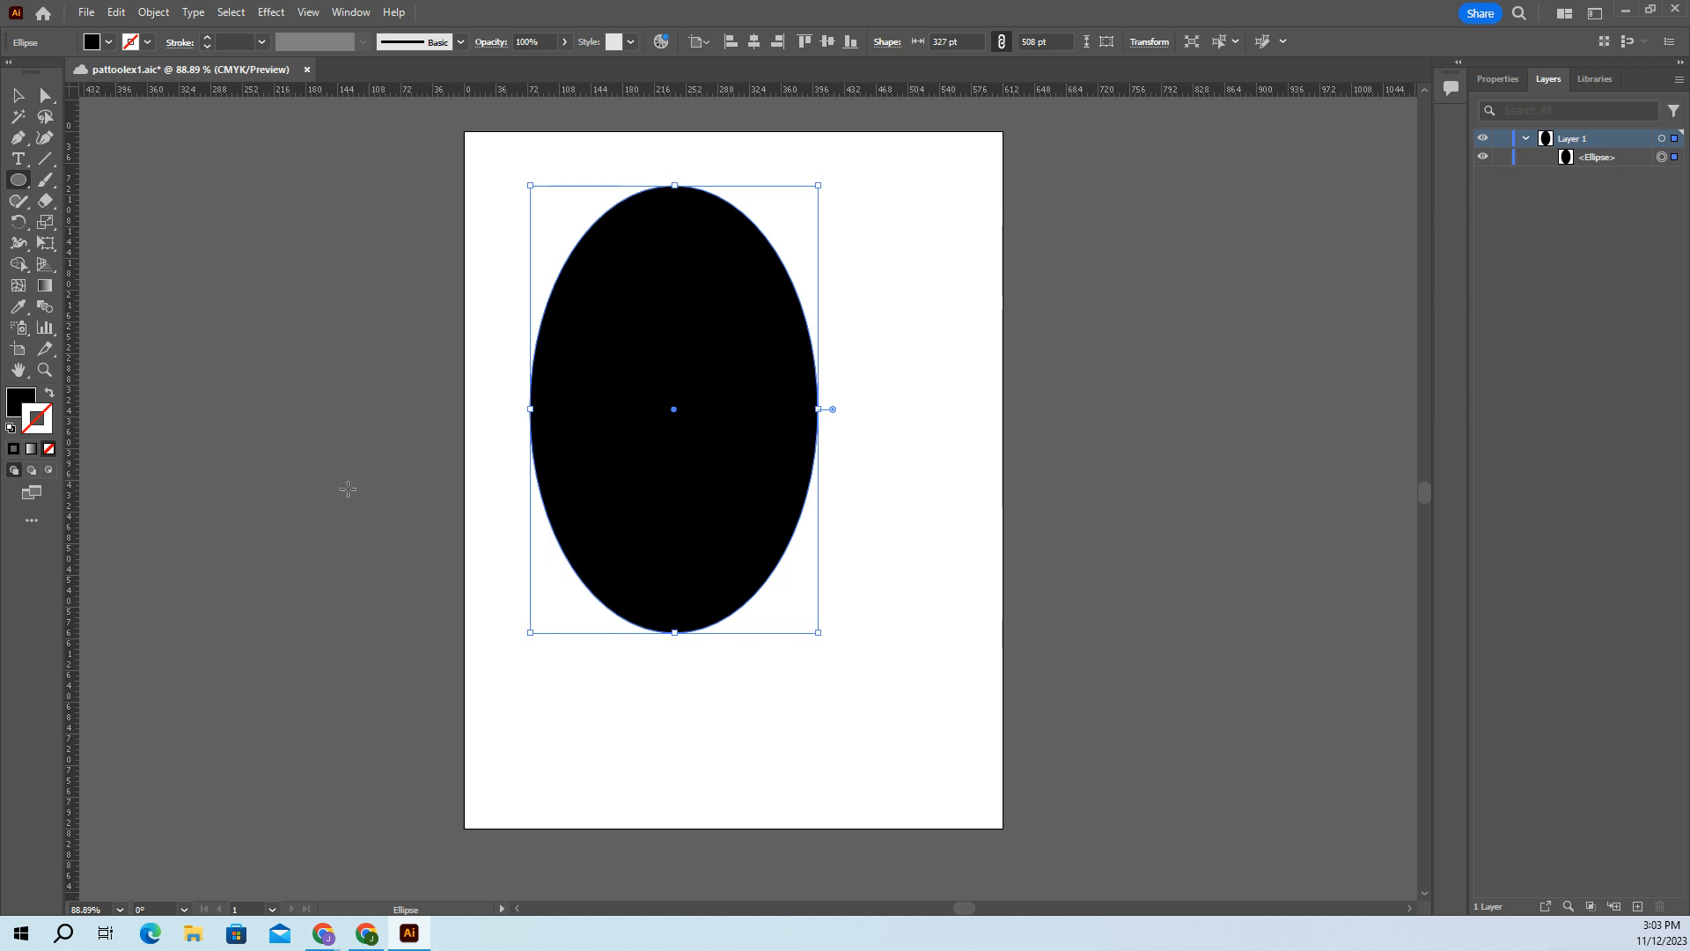
key("Delete")
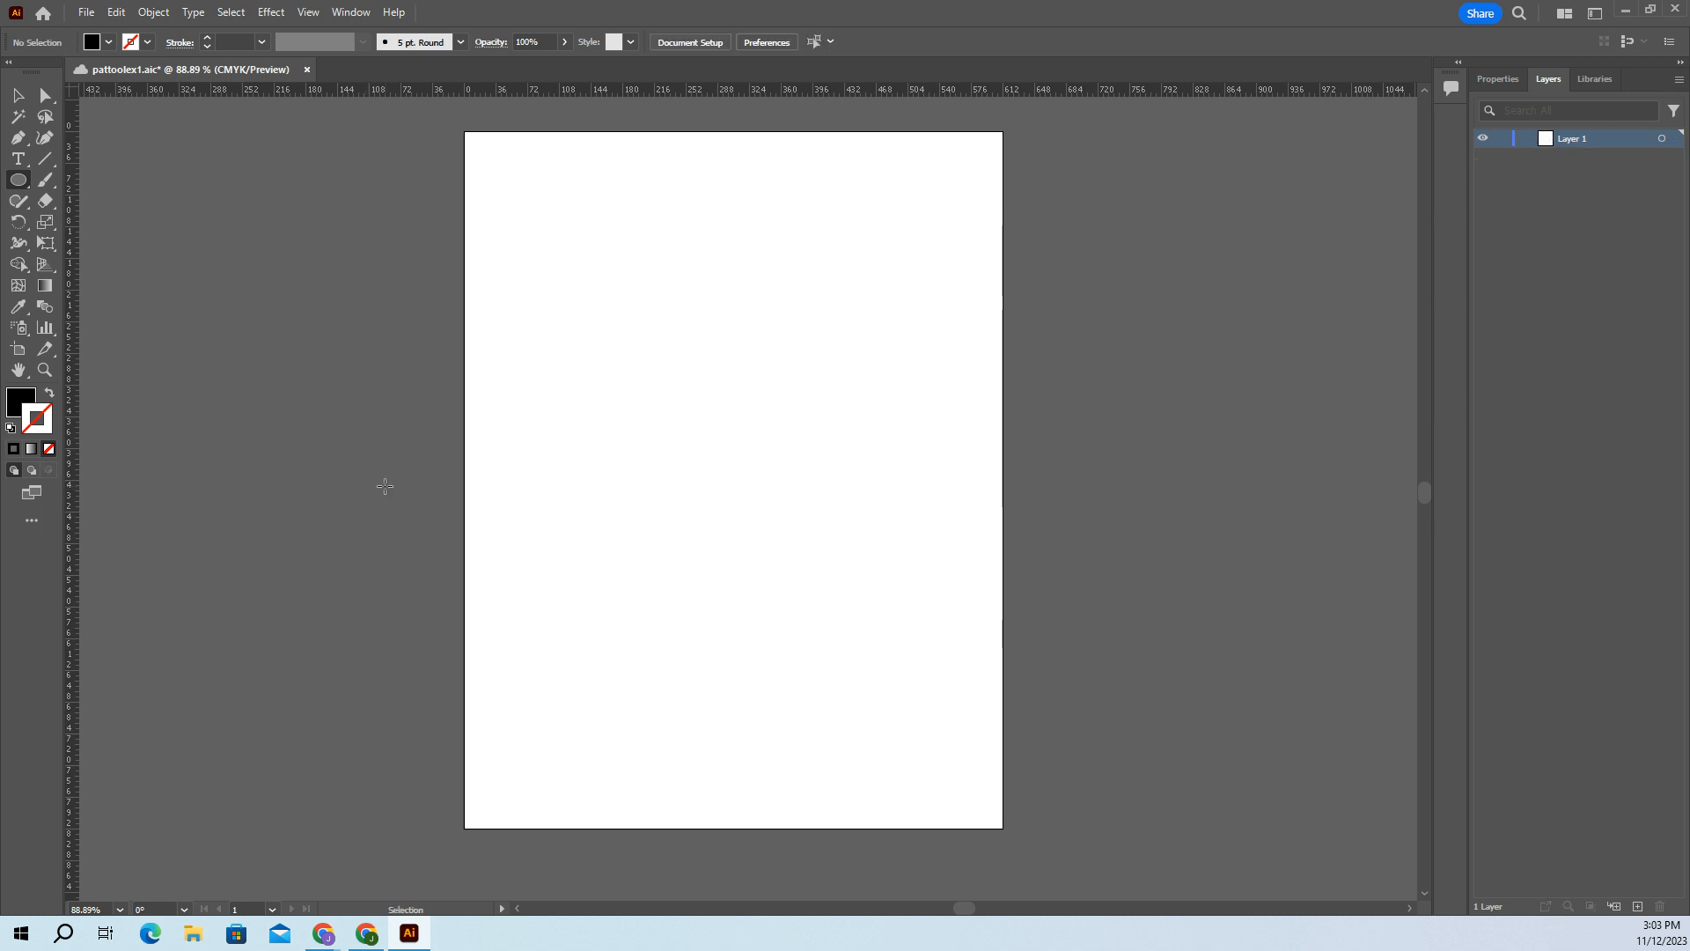
Step: Swap the fill and stroke colors and draw an unfilled, black-outlined ellipse about 416 by 506 pt on the artboard
left_click(48, 394)
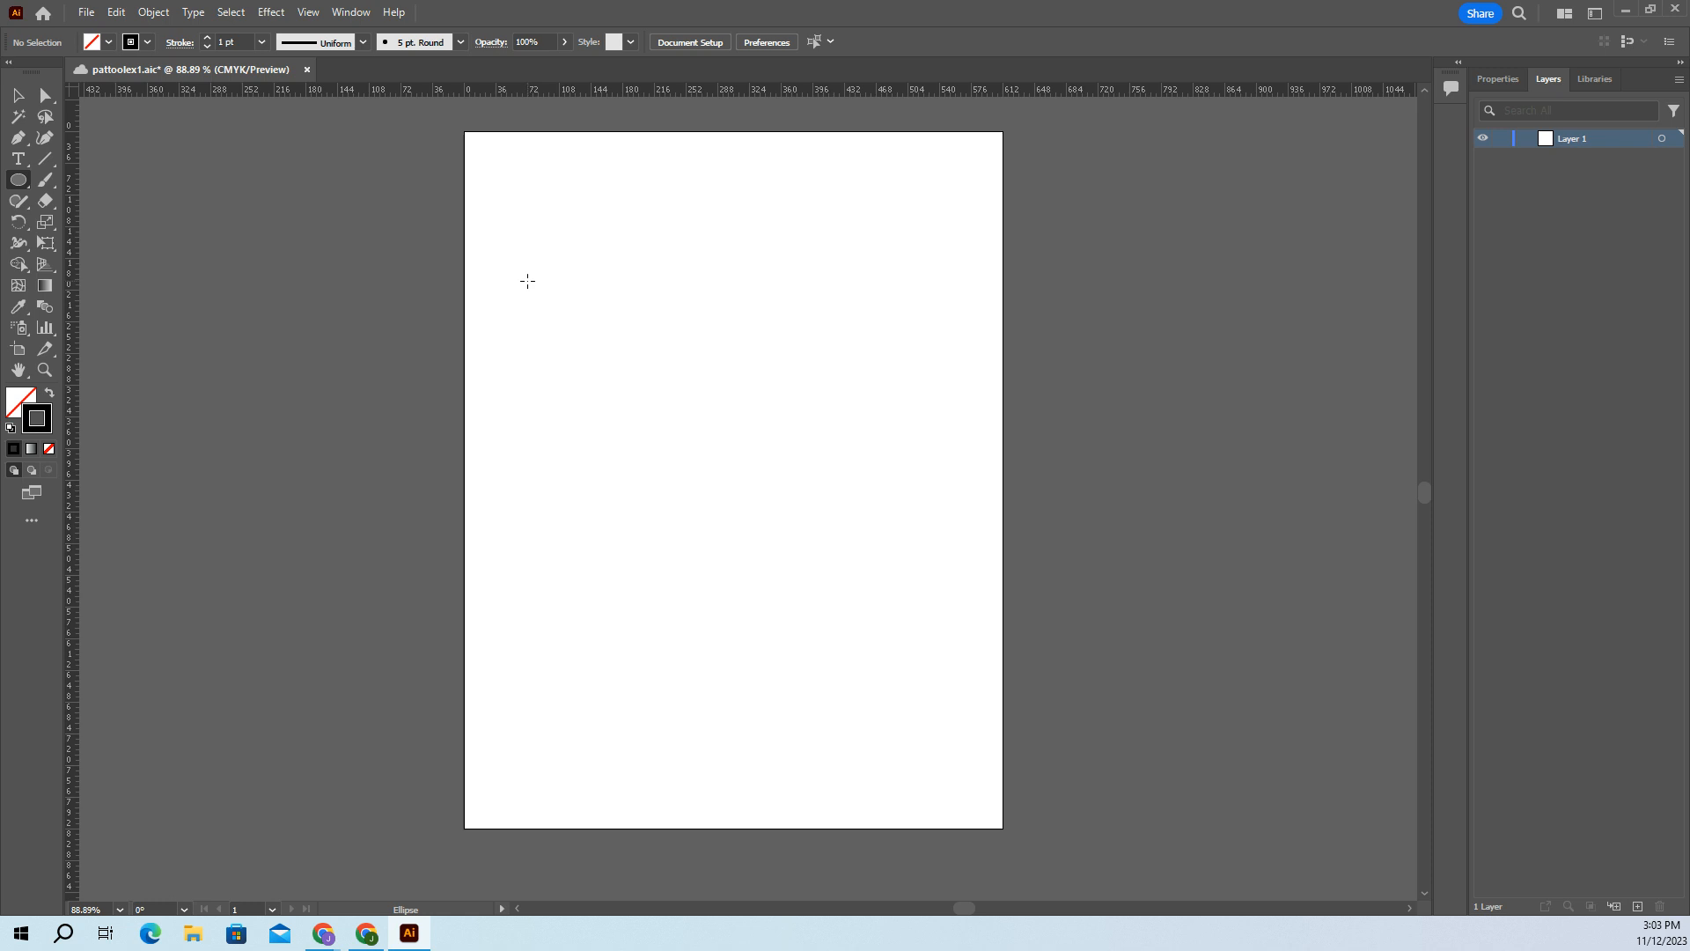
left_click_drag(528, 280, 888, 674)
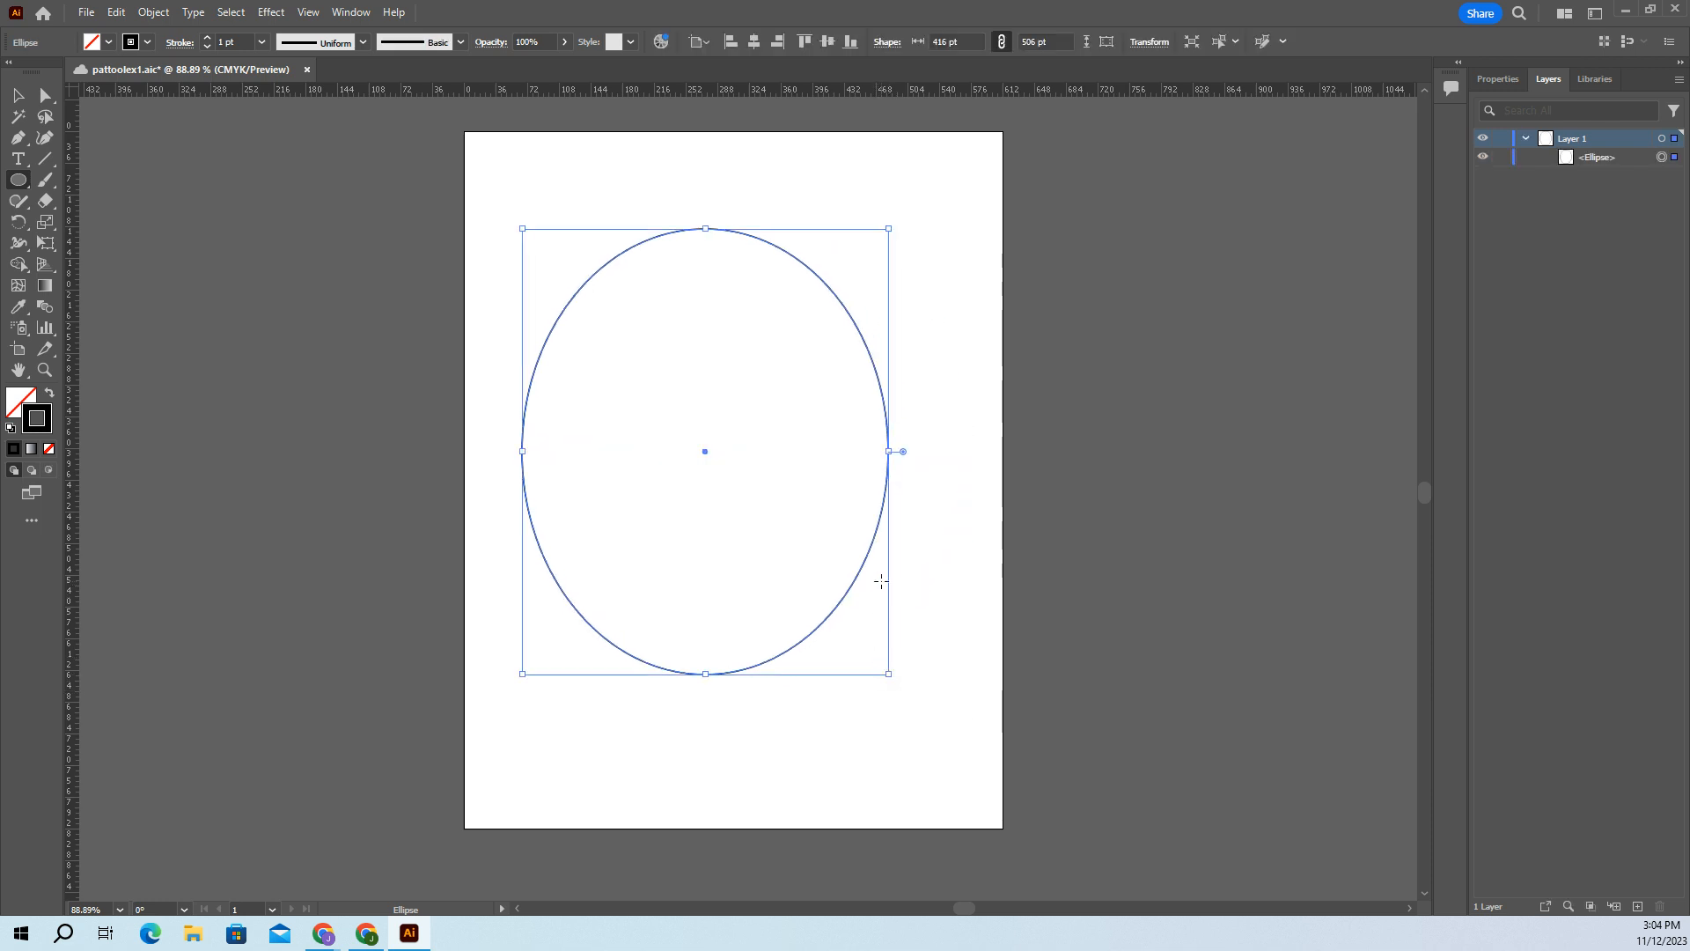
Step: Save the document and delete the outlined ellipse from the artboard
key("ctrl+s")
key("F6")
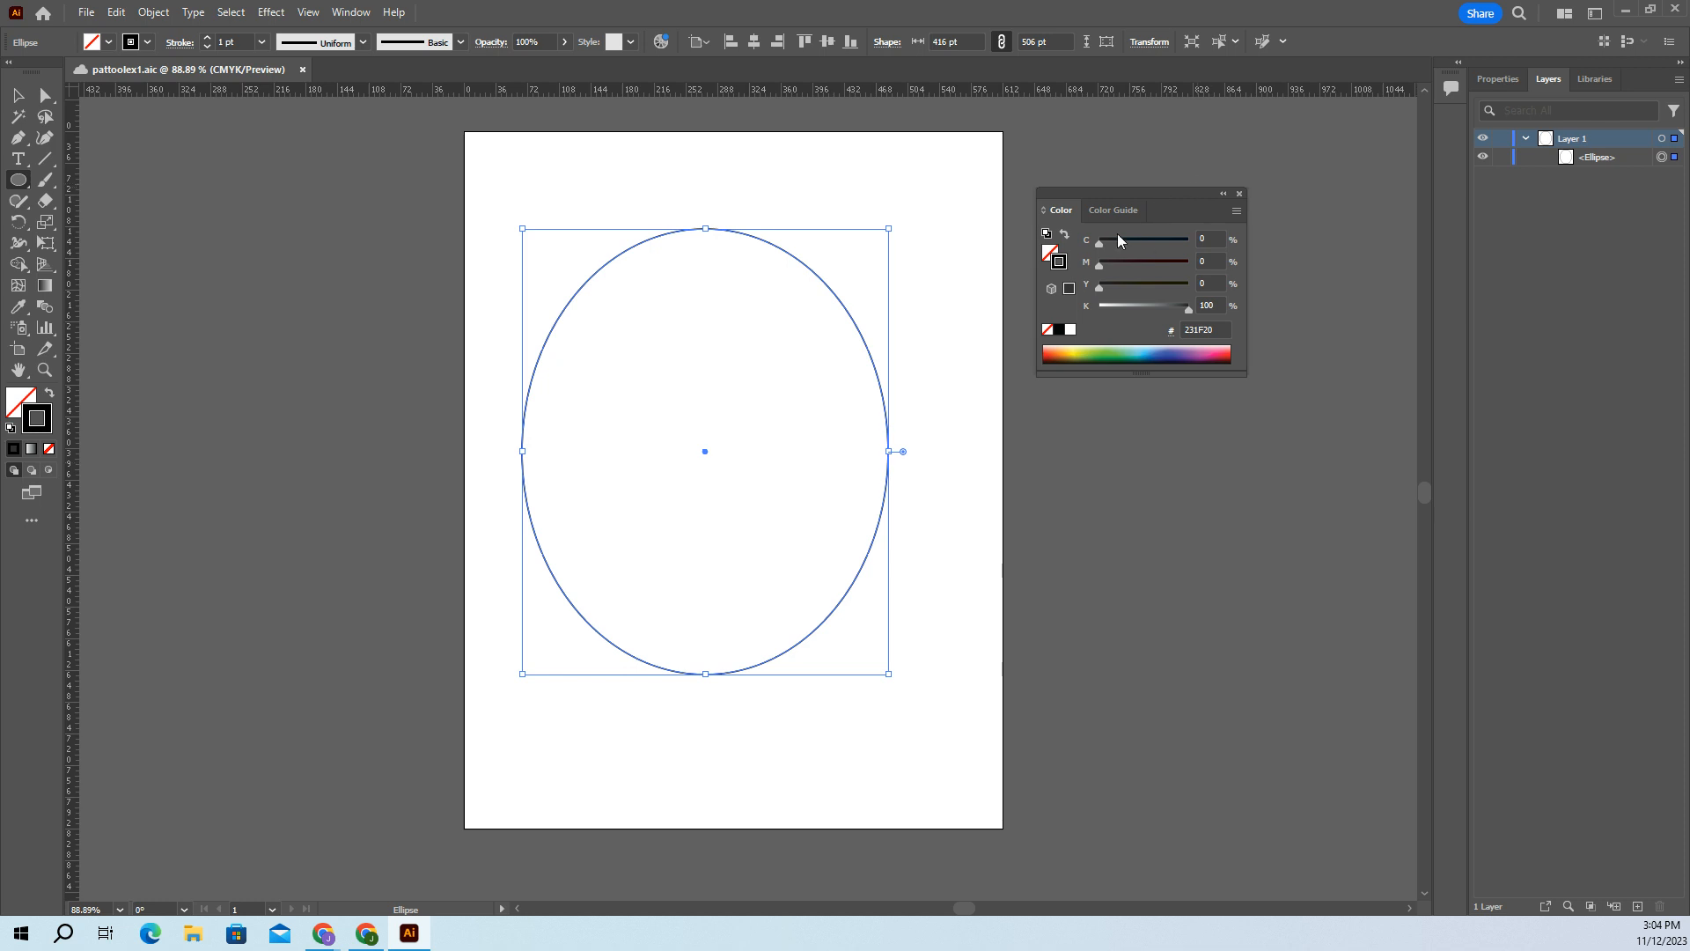
left_click(1240, 195)
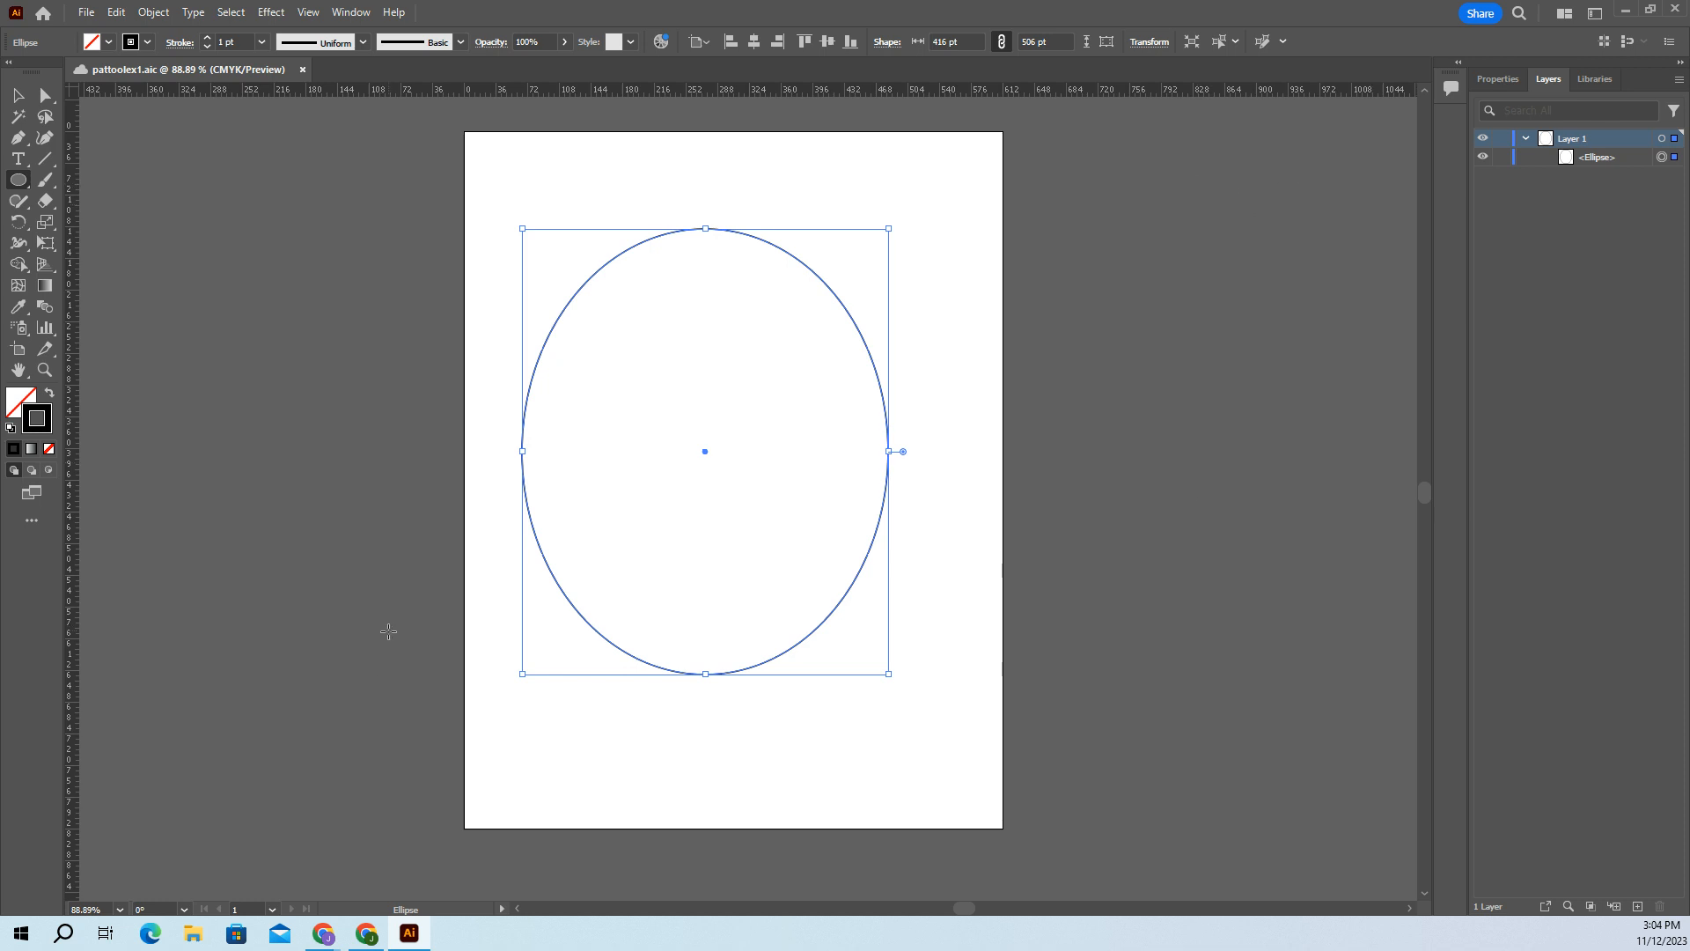
key("Delete")
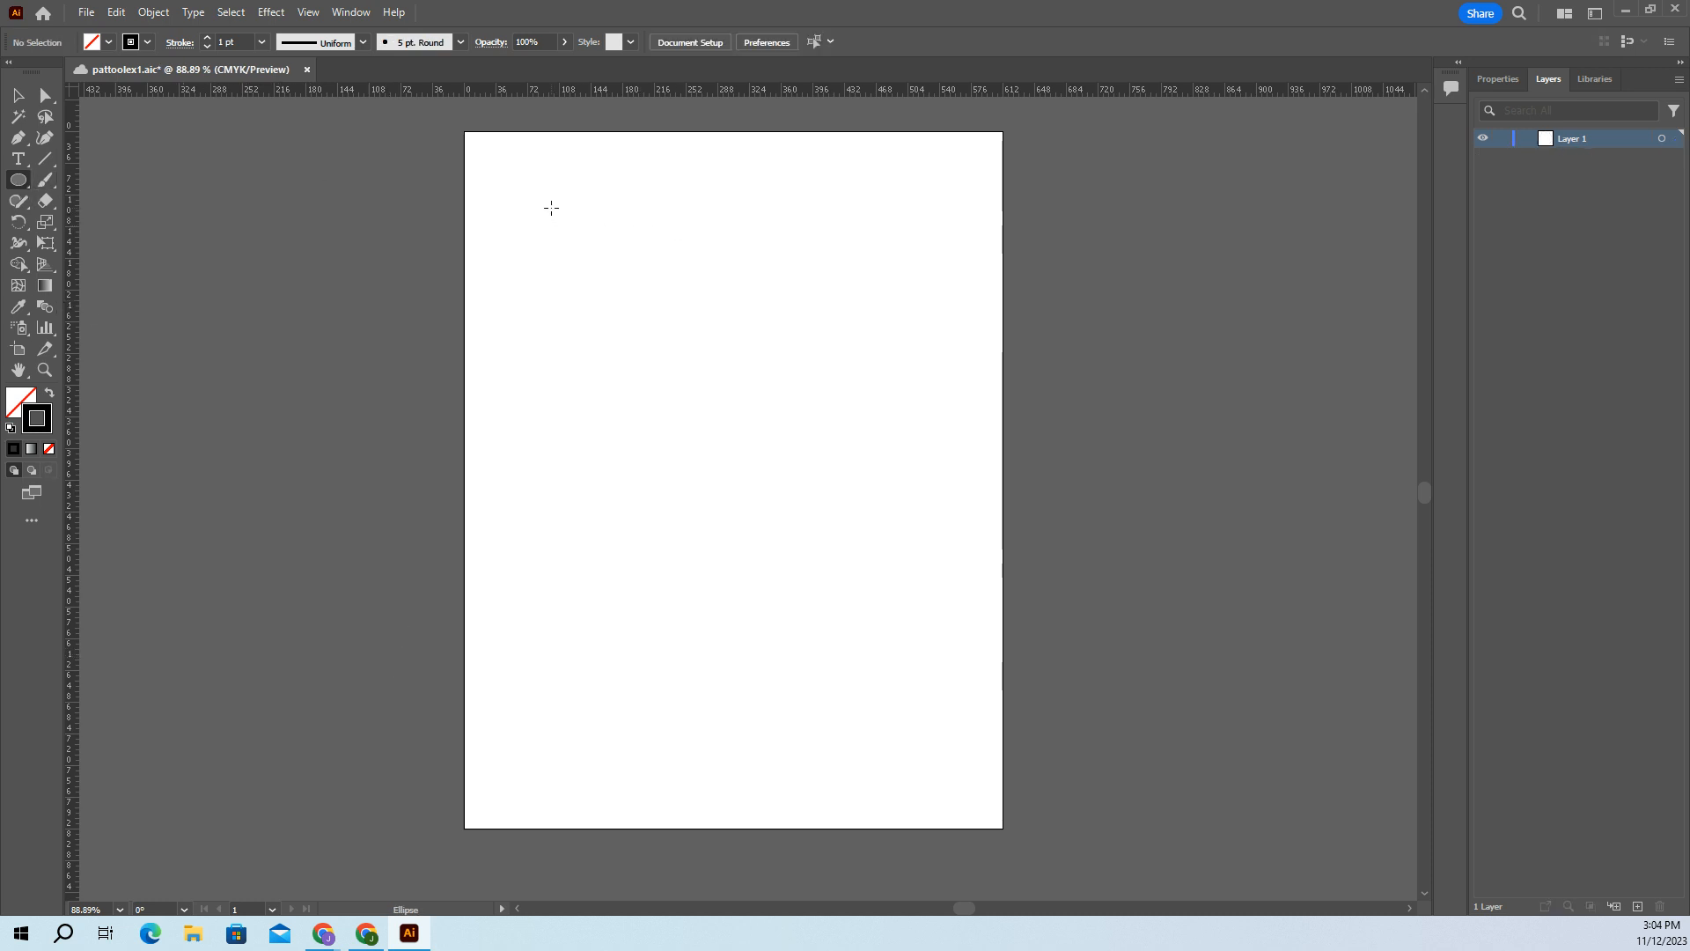
Step: Draw an unfilled, black-outlined circle about 514 pt in diameter on the upper part of the artboard
left_click_drag(519, 188, 910, 641)
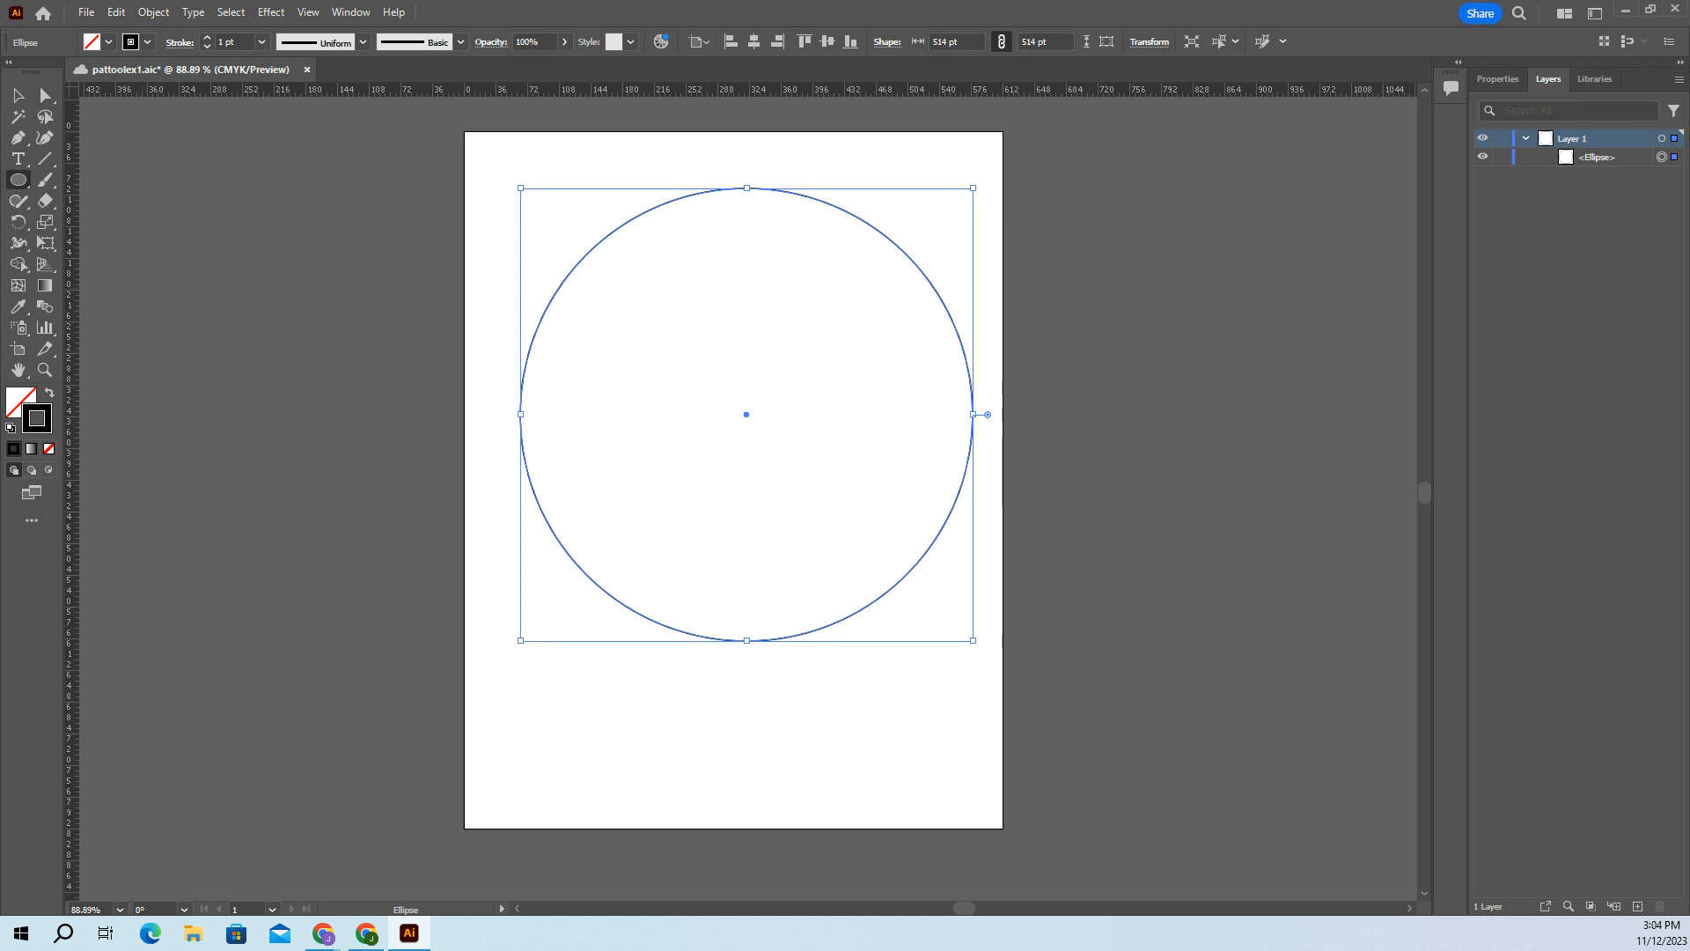
left_click(50, 396)
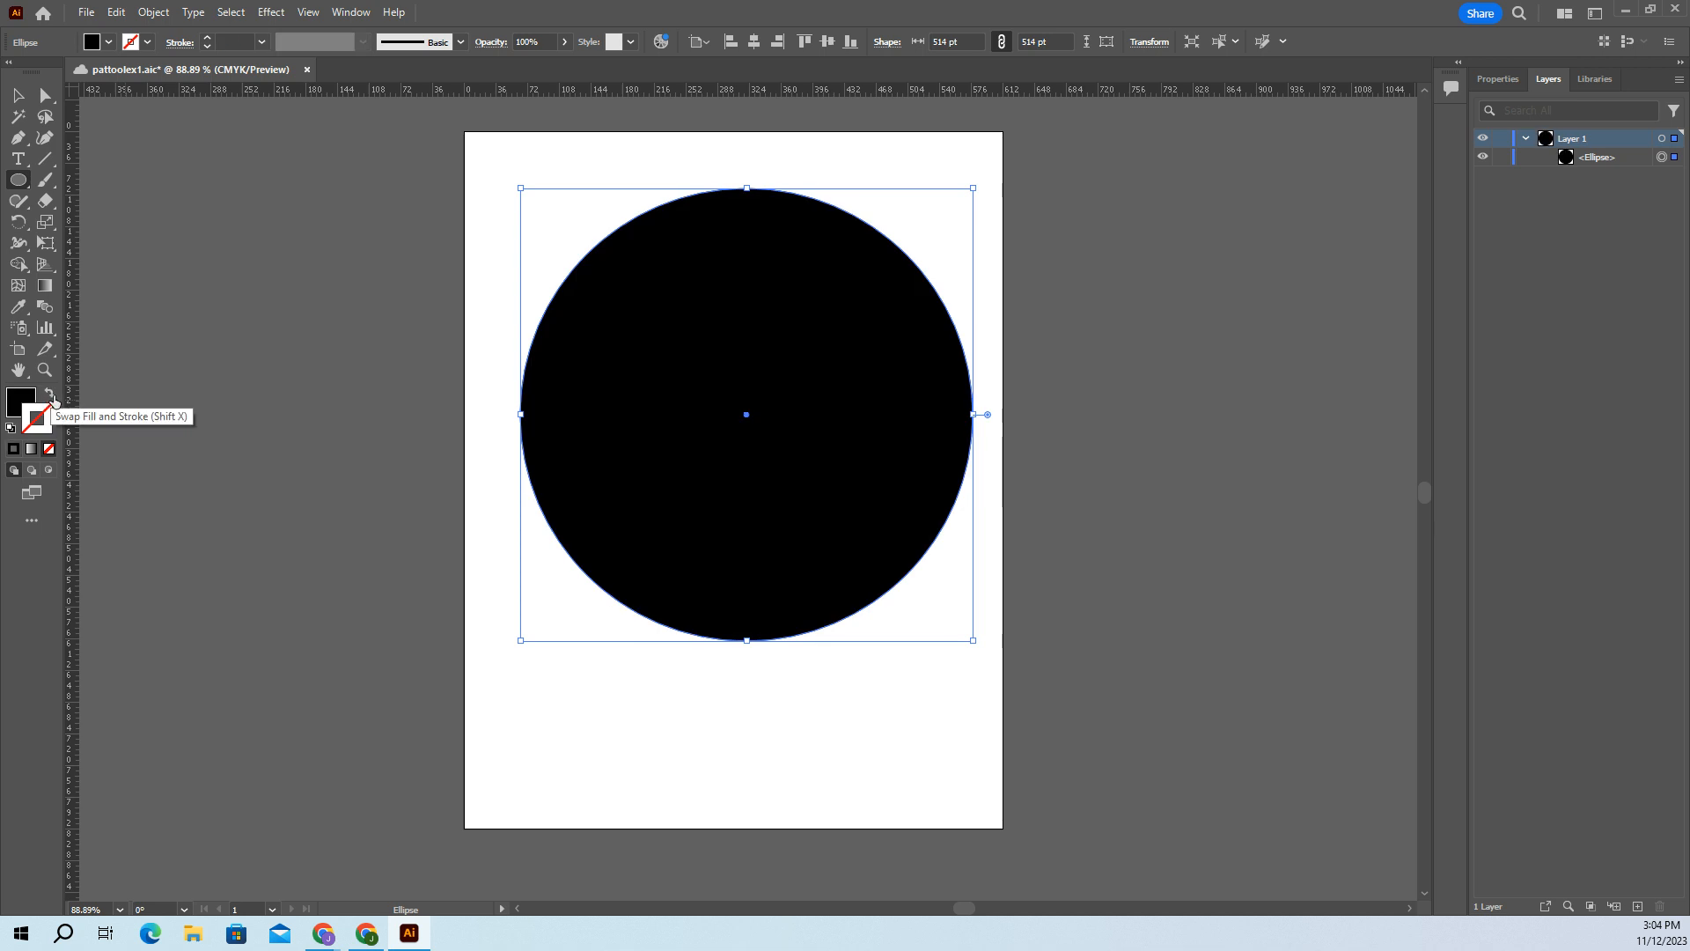
left_click(51, 396)
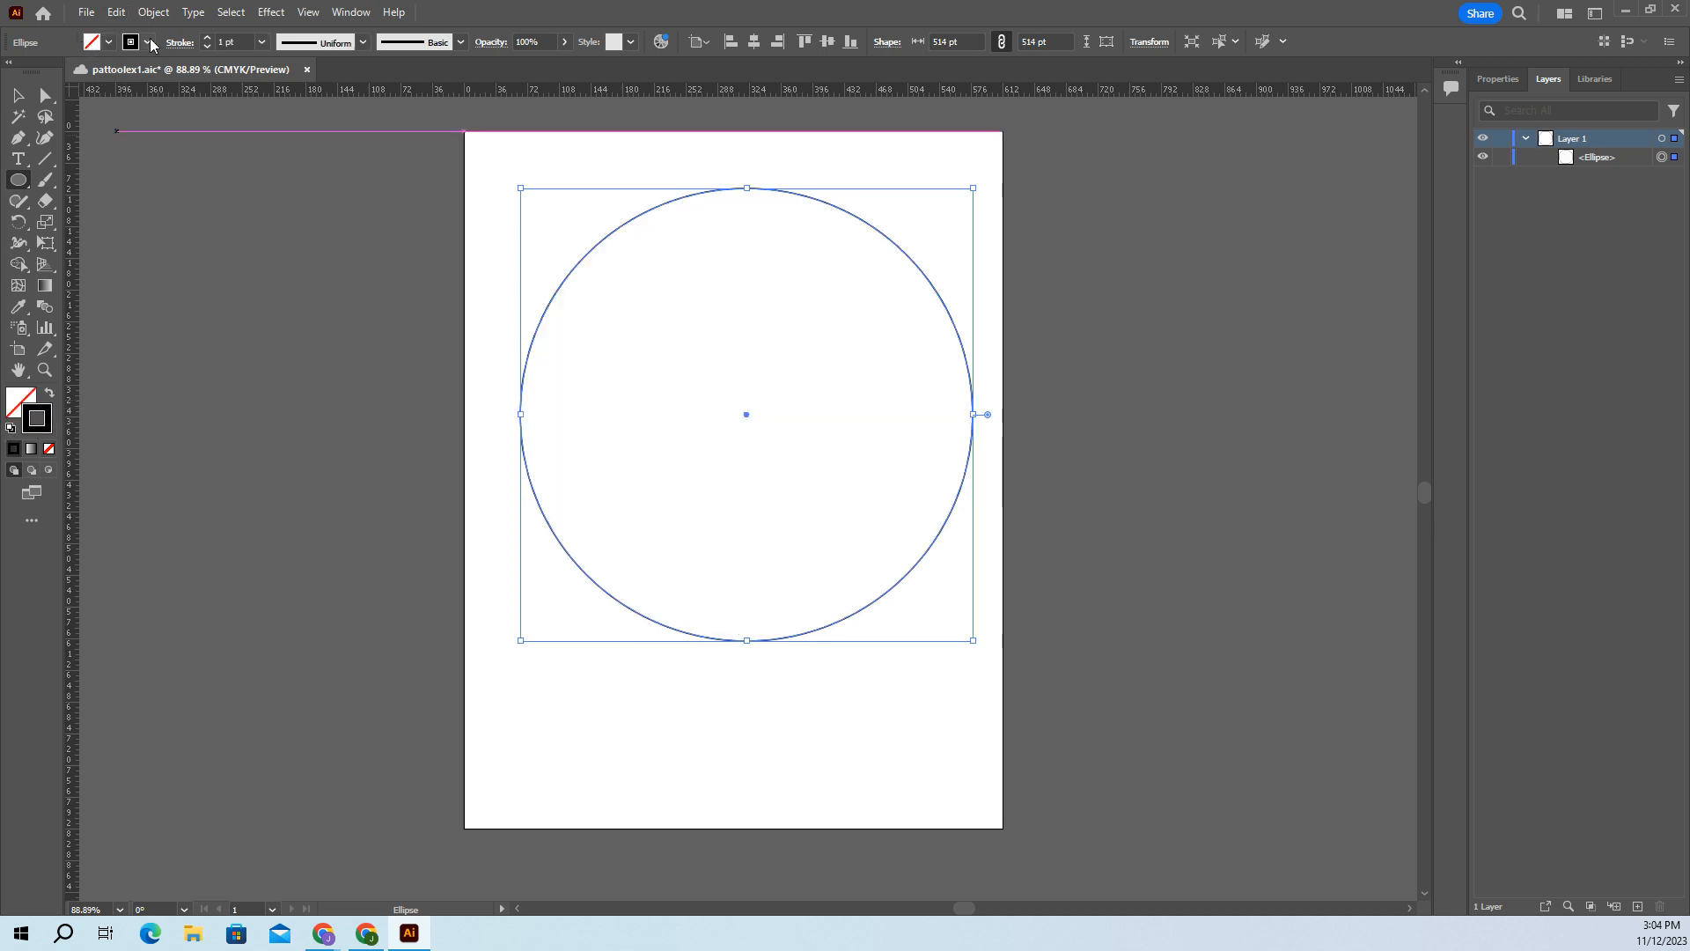
Step: Set the circle's stroke color to red and deselect the circle
left_click(1497, 79)
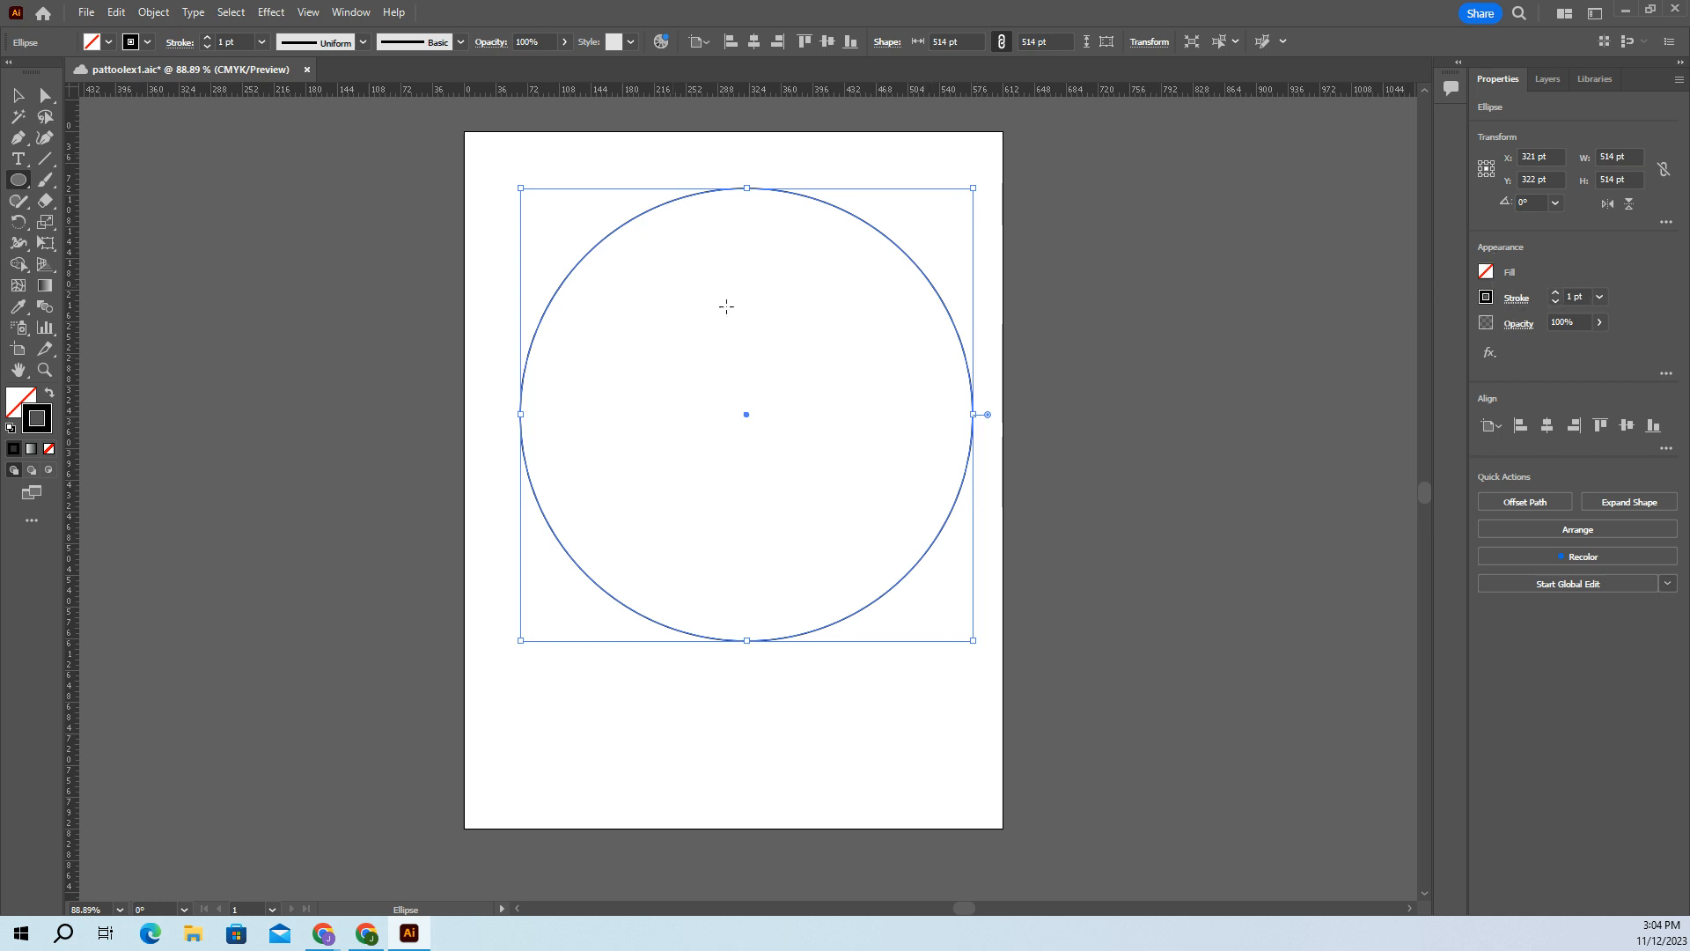
left_click(1486, 297)
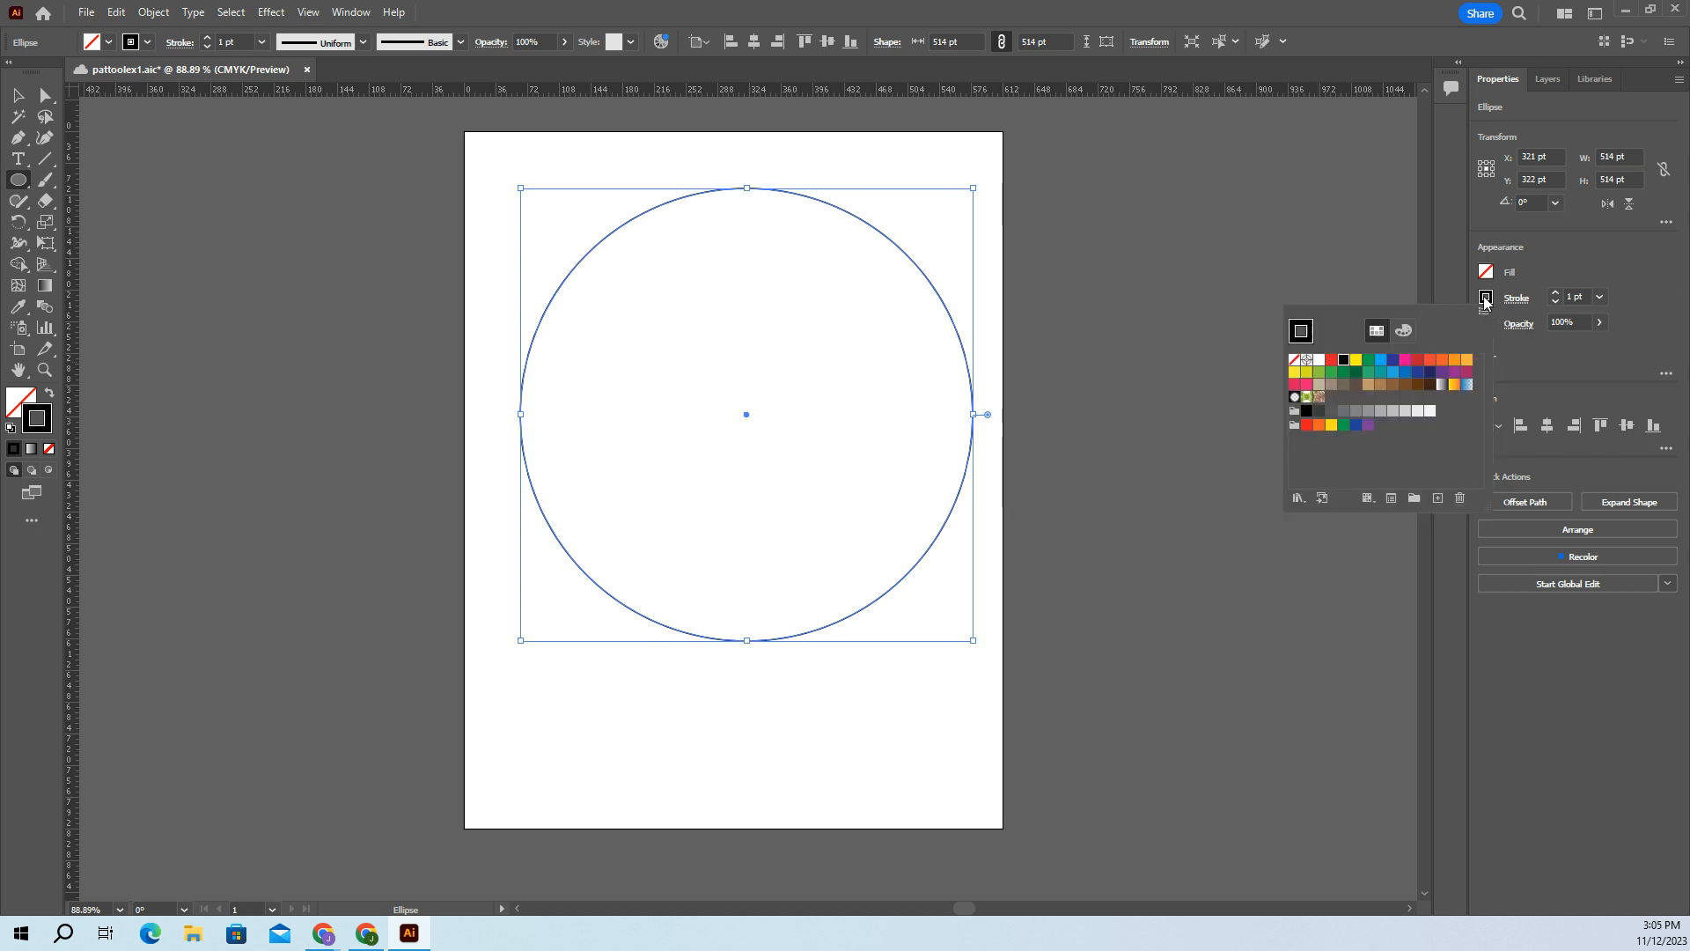
left_click(1330, 361)
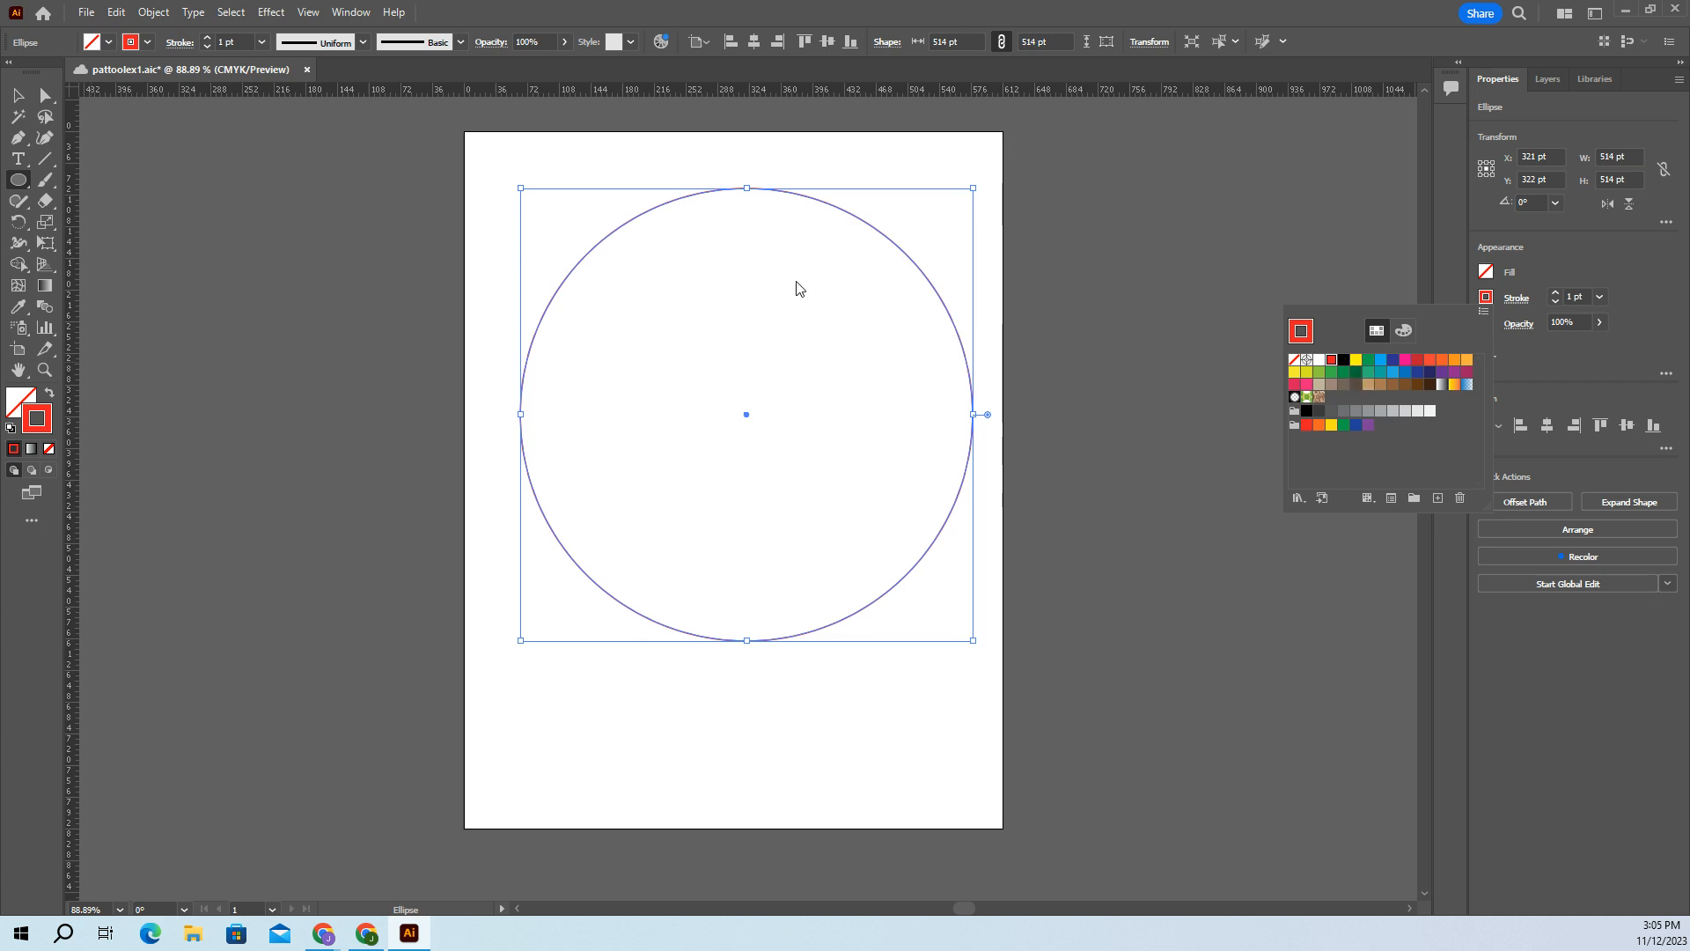
left_click(559, 157)
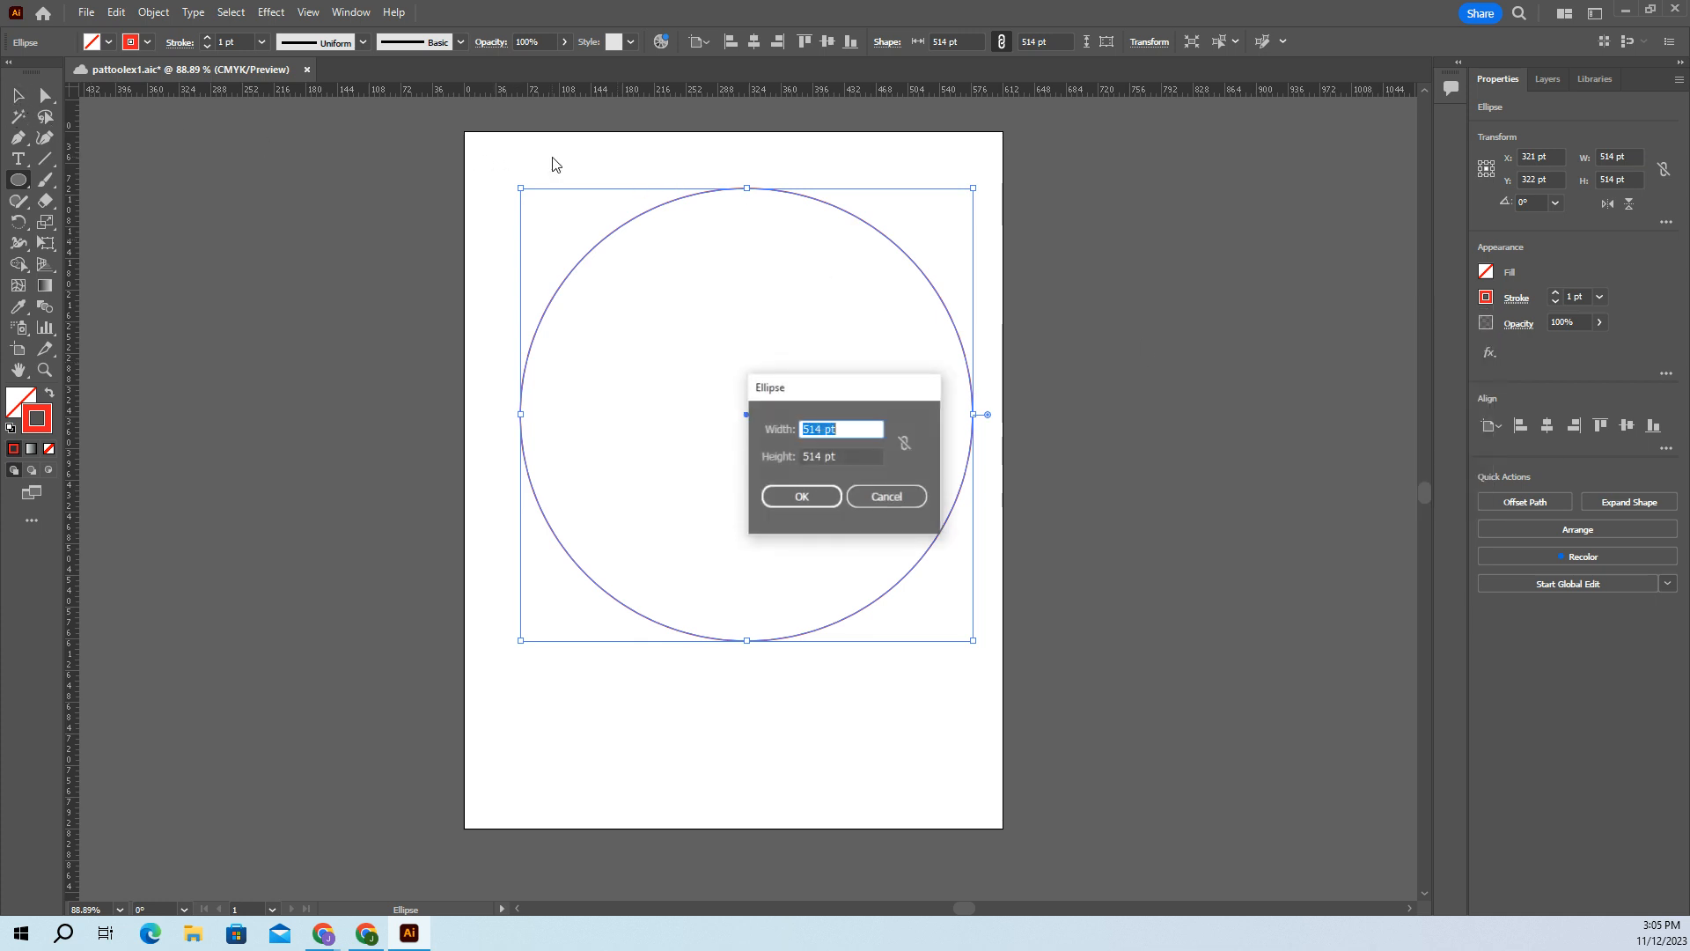
left_click(887, 495)
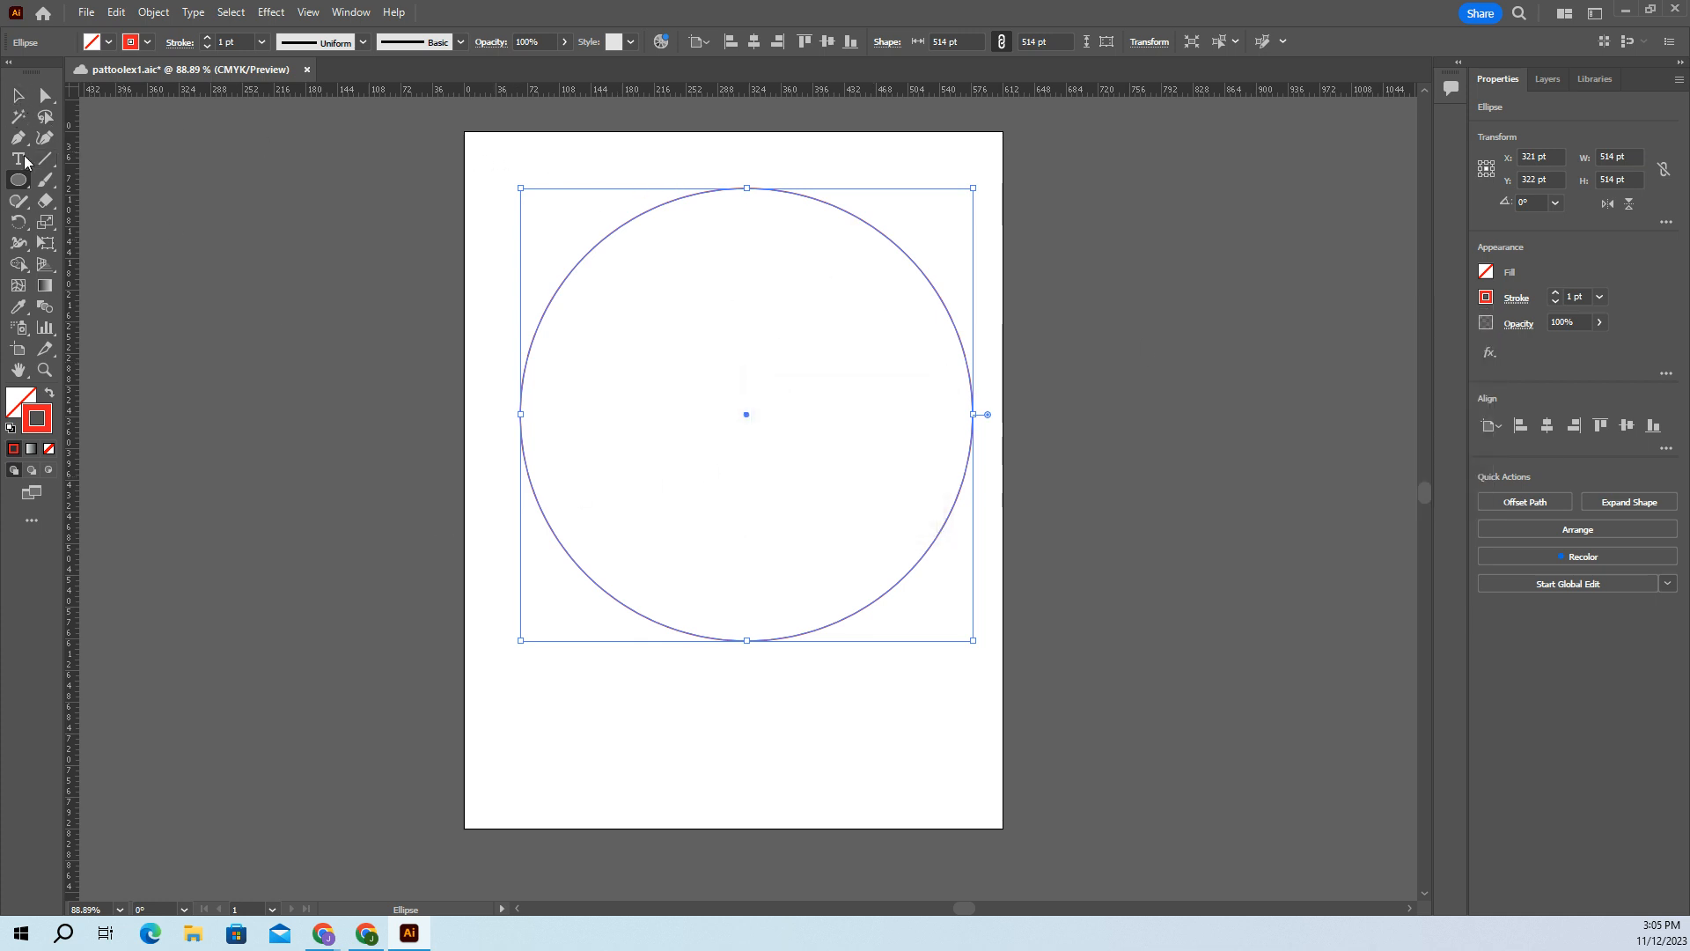
left_click(14, 96)
left_click(561, 721)
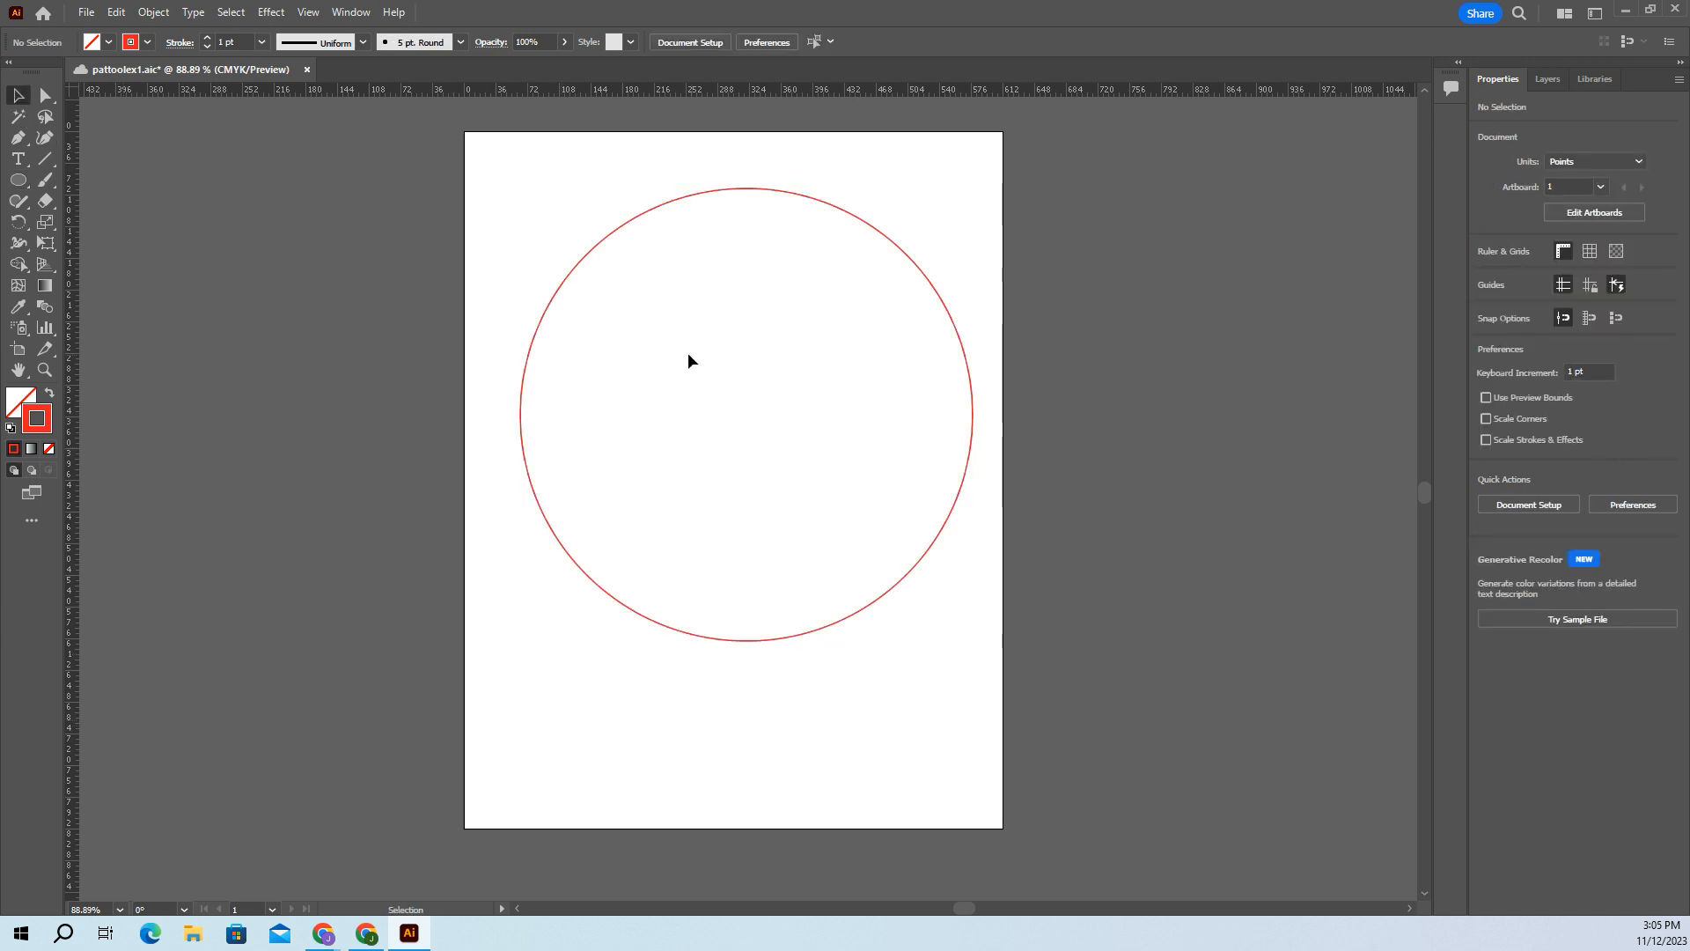
Step: Set the large circle's stroke color to black
left_click(613, 231)
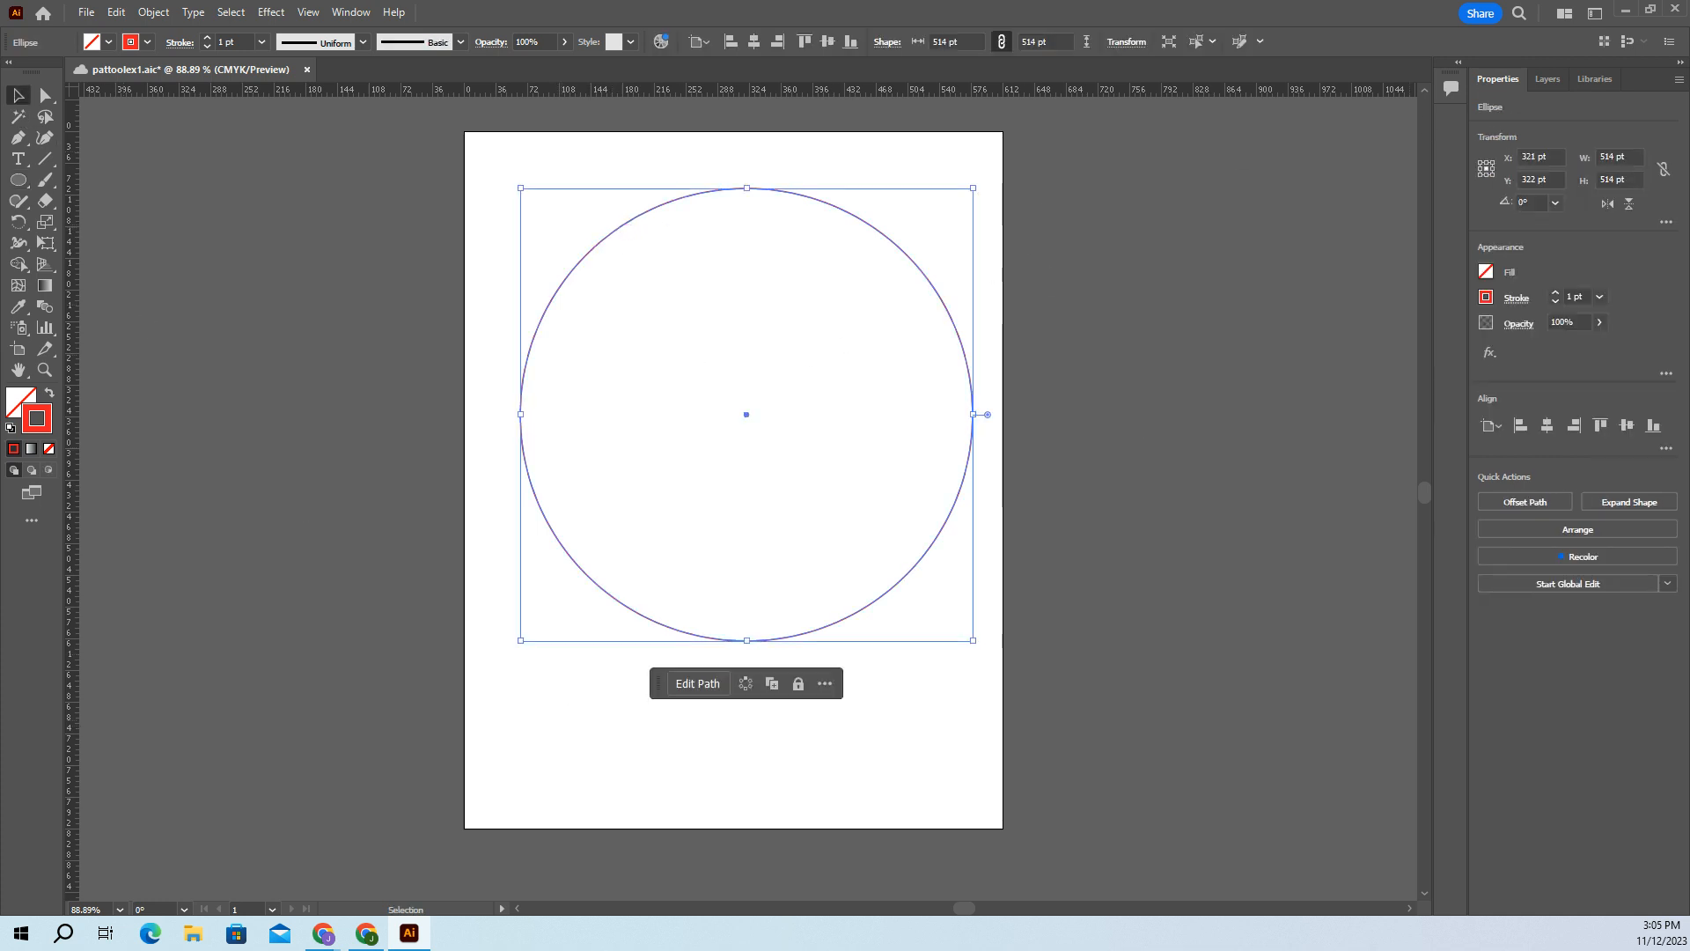
left_click(1486, 297)
left_click(1344, 360)
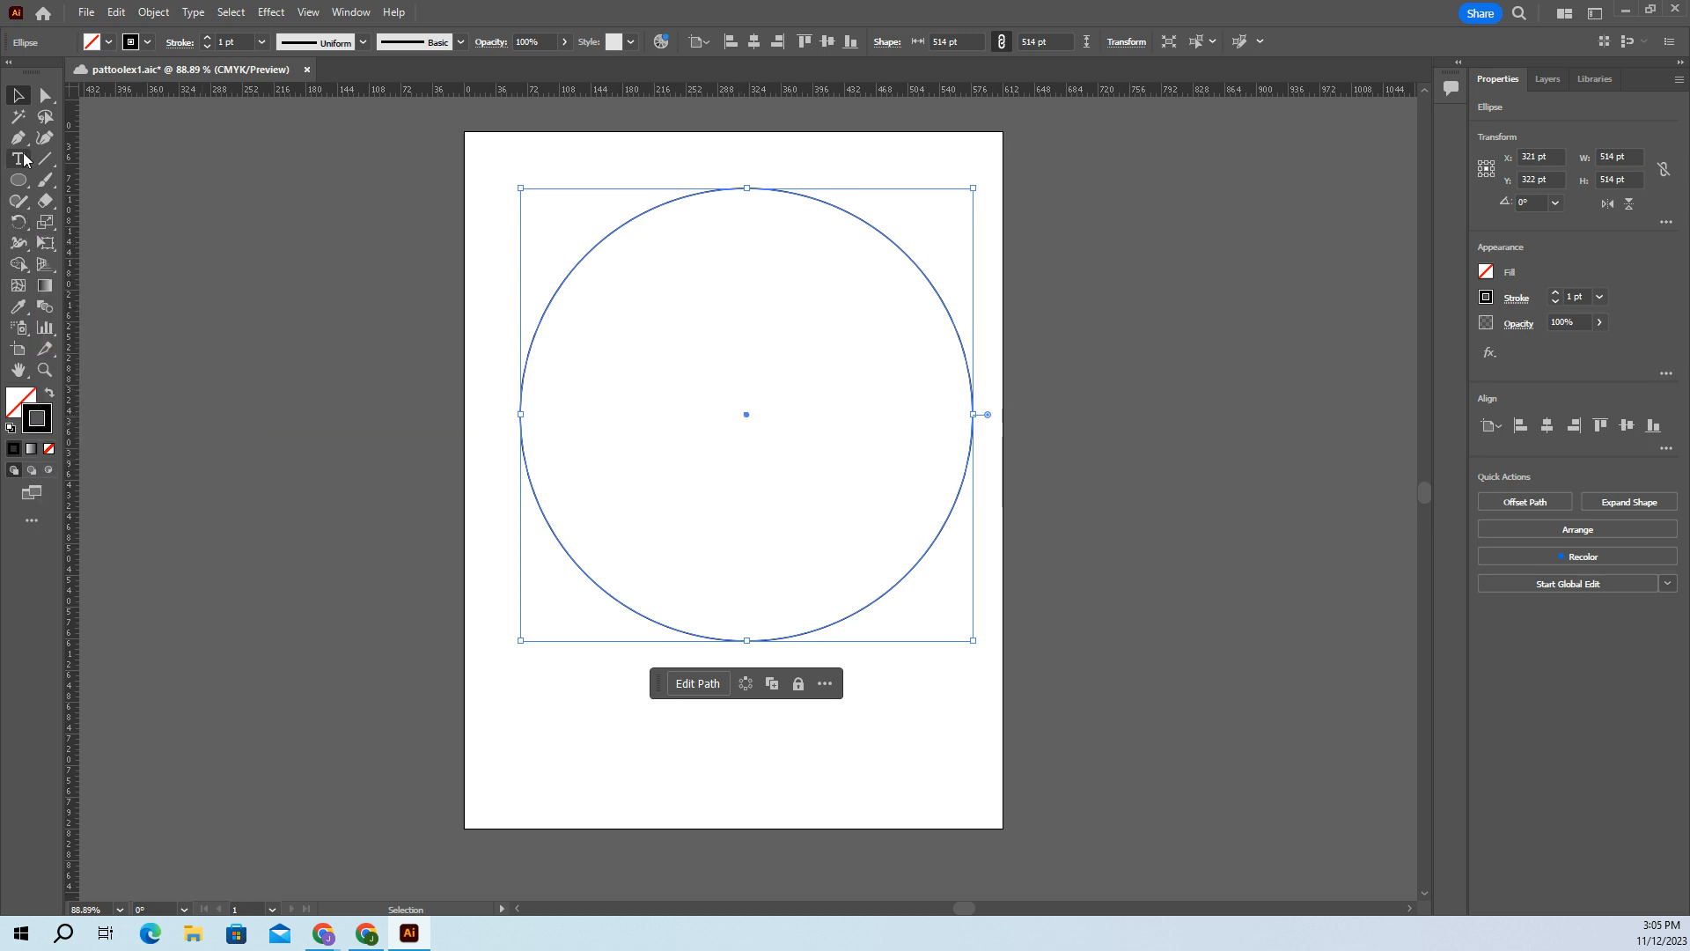
Step: Draw a second circle about 257 pt in diameter, starting at the large circle's top anchor and reaching down to its center level
left_click(17, 183)
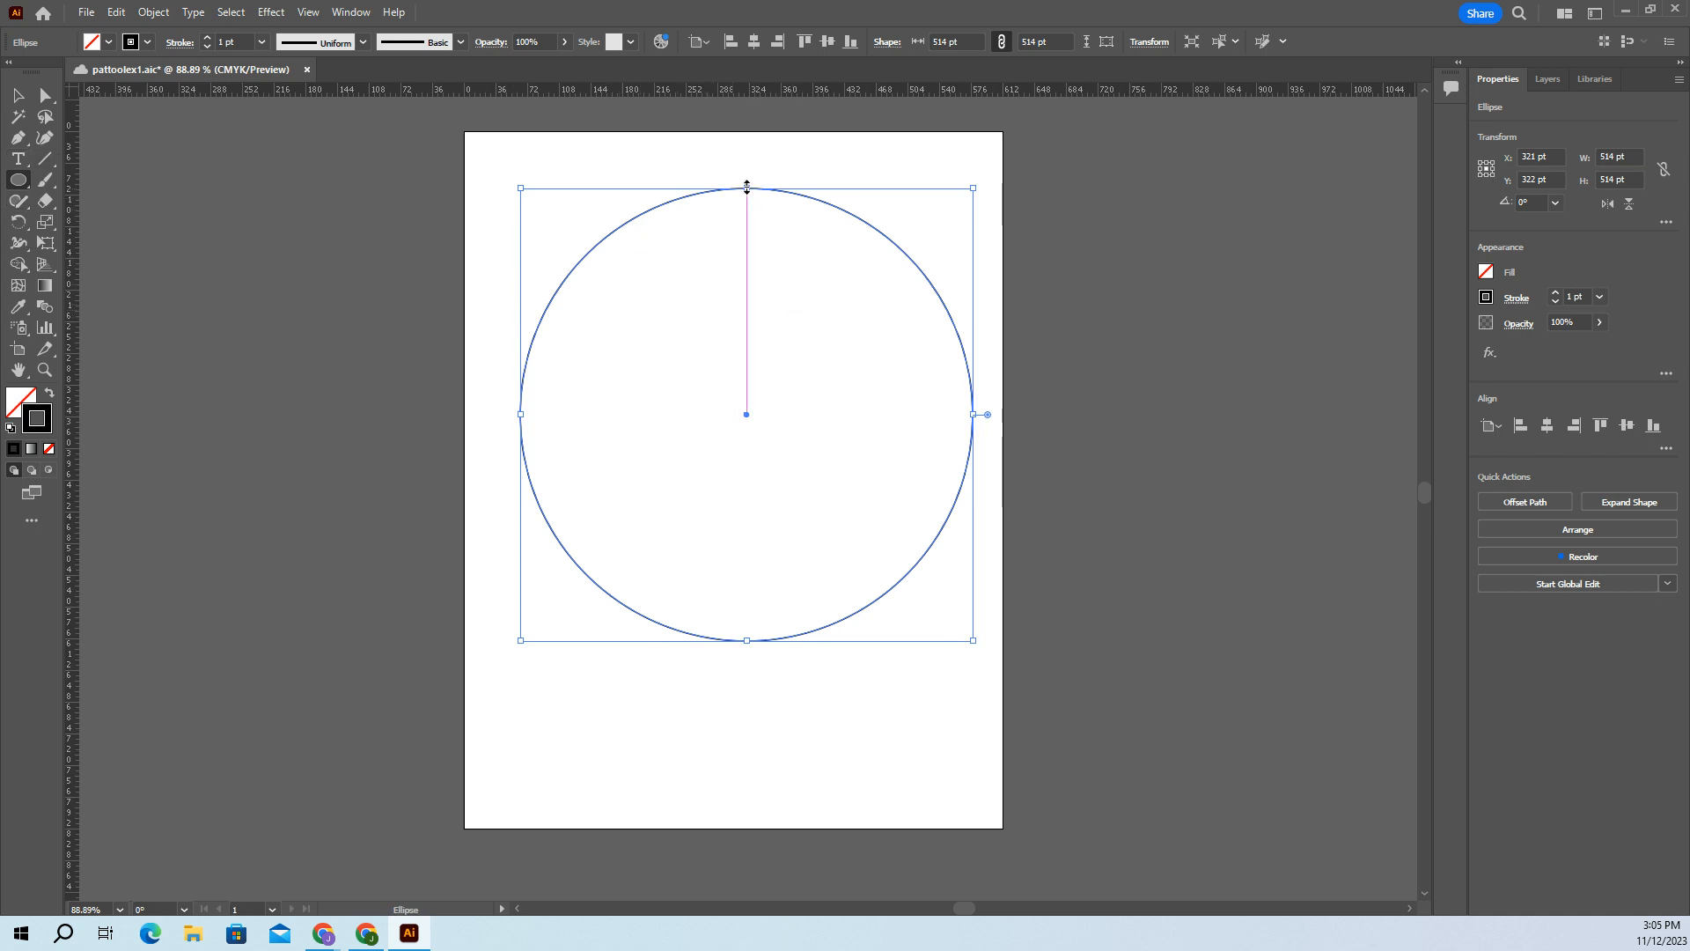
left_click_drag(746, 187, 744, 189)
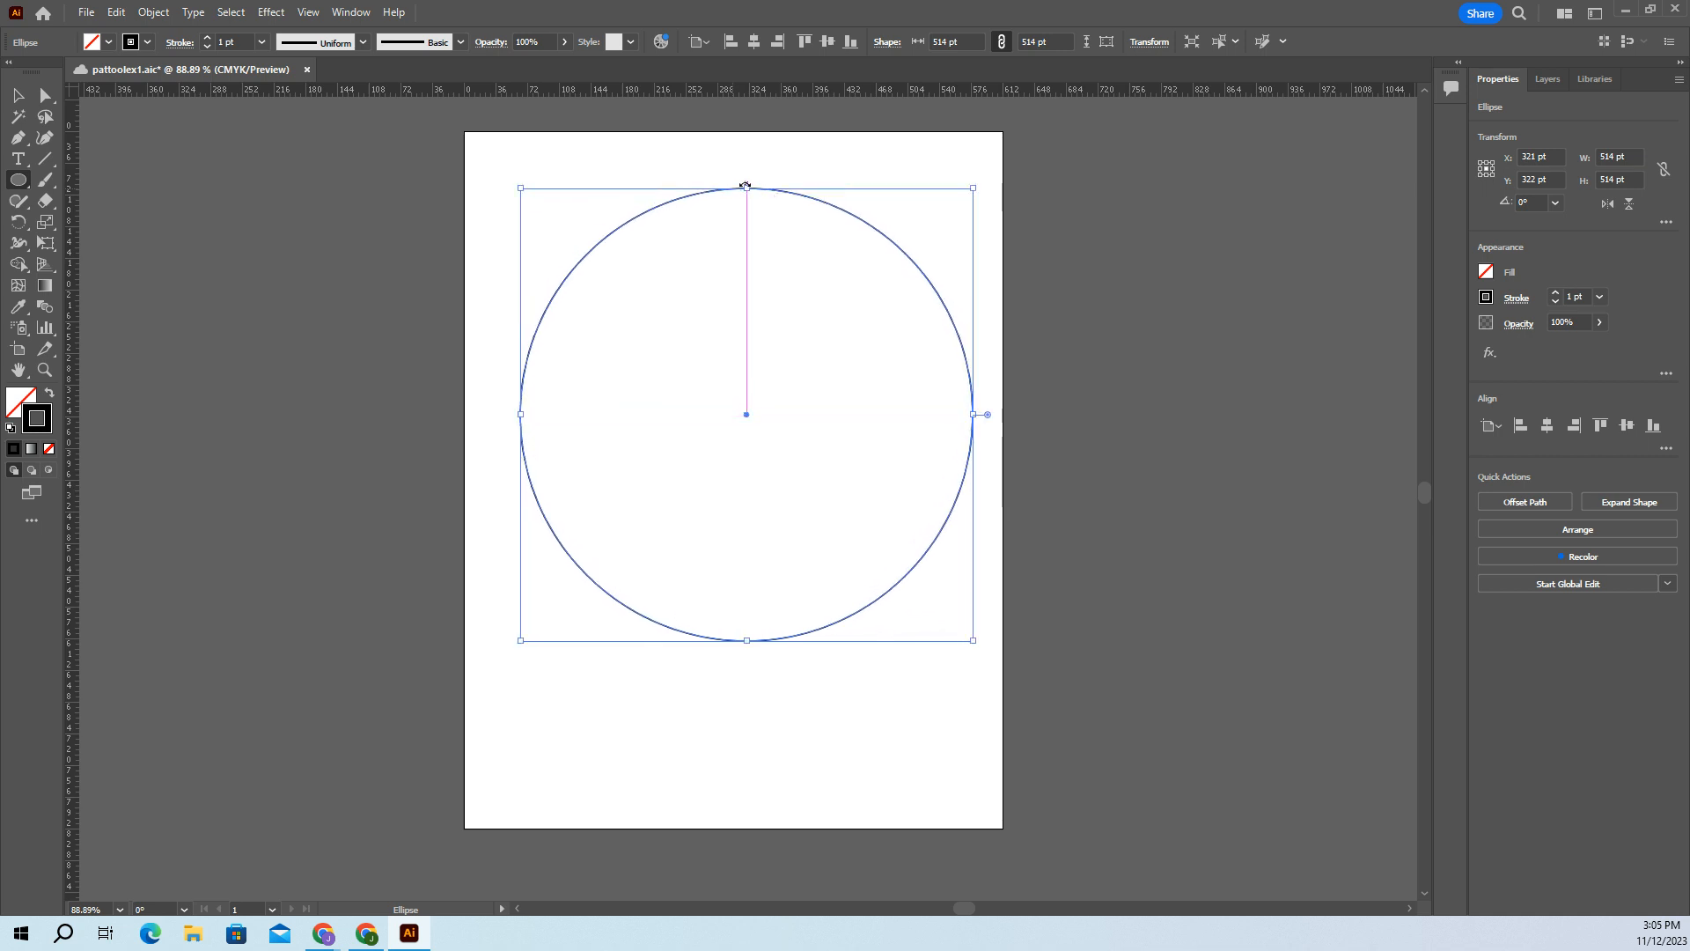
left_click(18, 180)
left_click_drag(742, 188, 749, 190)
key("ctrl+shift+a")
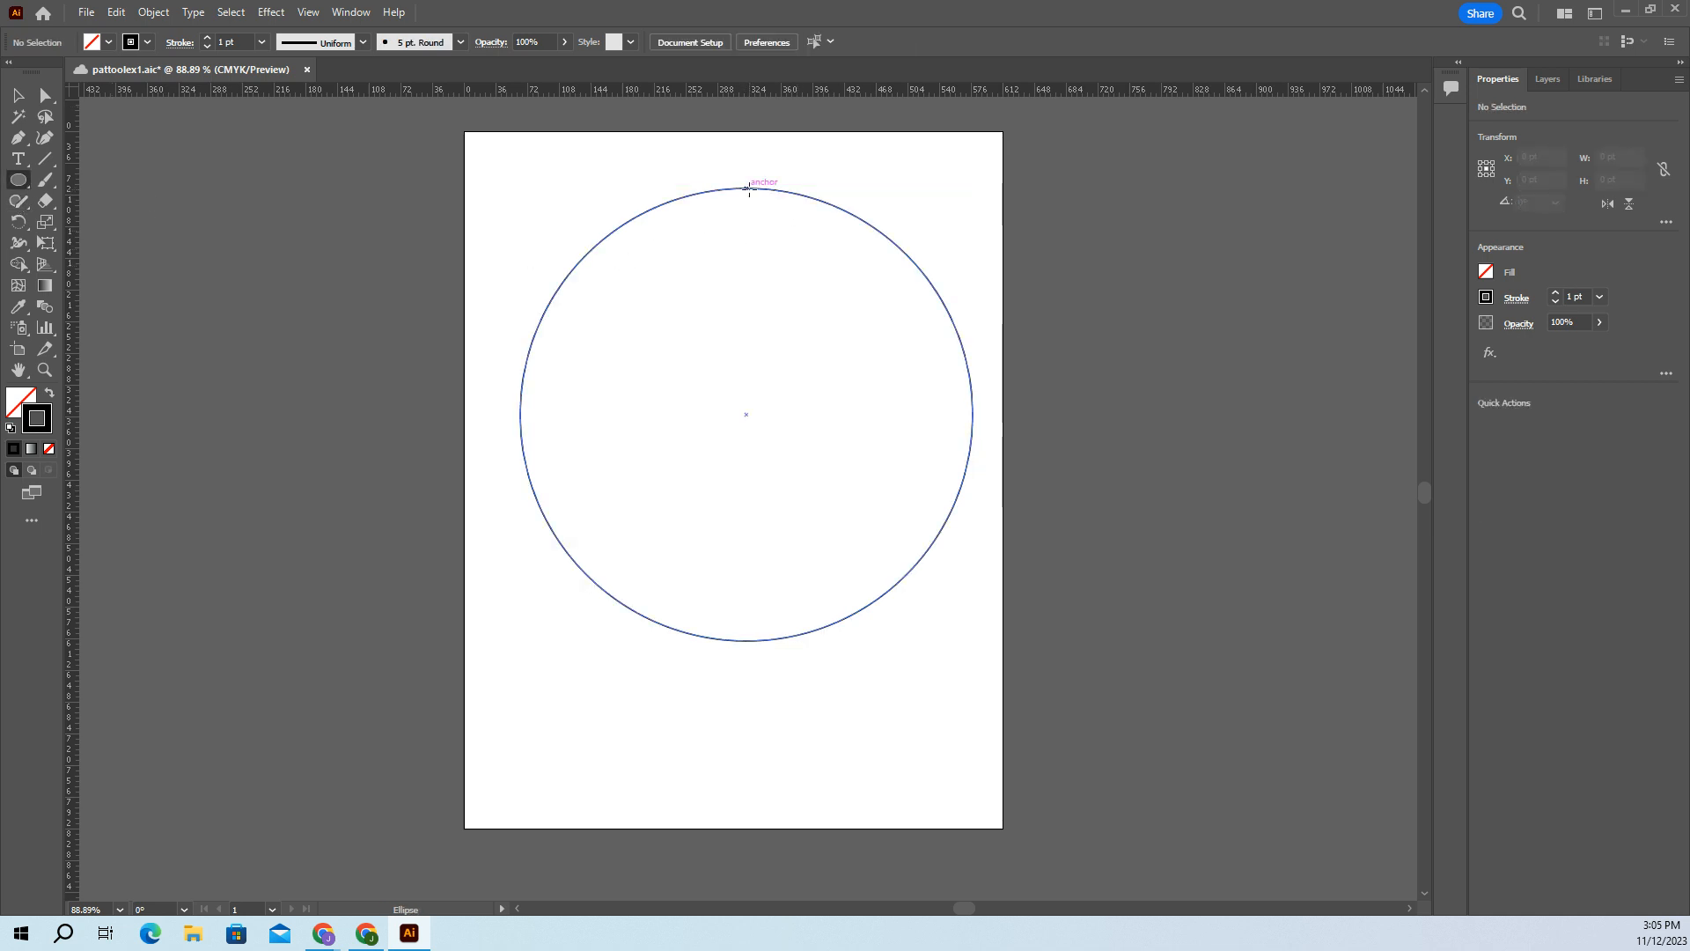
left_click_drag(748, 188, 744, 411)
mouse_move(772, 414)
left_mouse_down()
mouse_move(755, 418)
mouse_move(790, 414)
left_mouse_up()
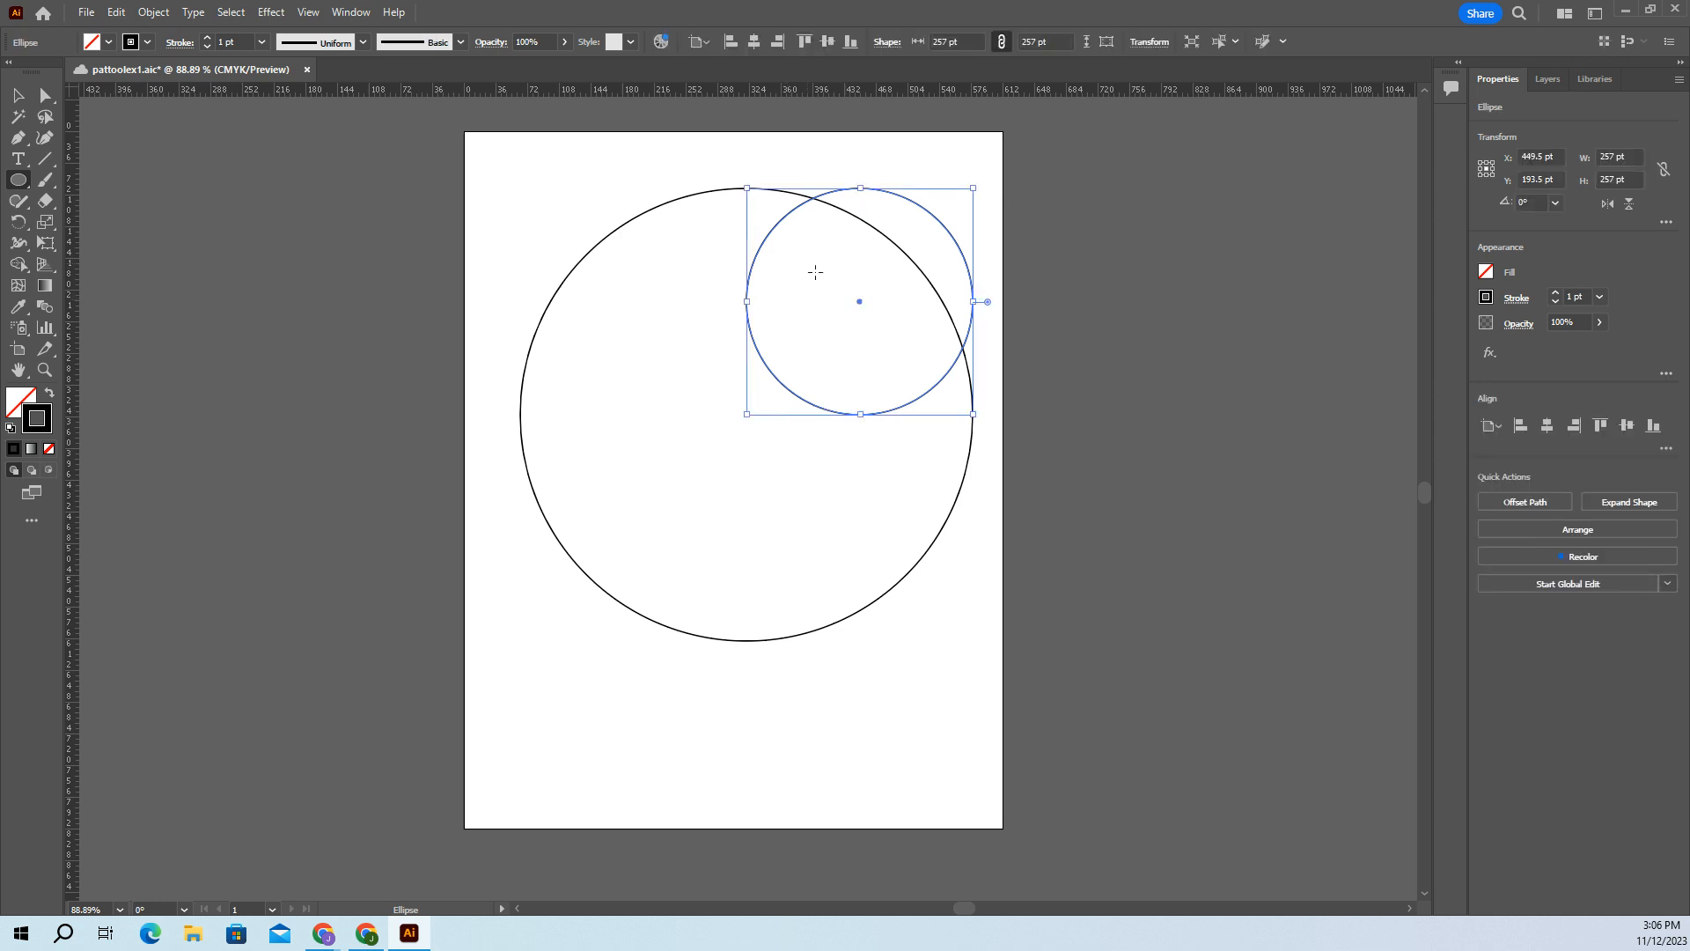
Step: Move the small circle 128.5 pt horizontally so its center lies on the large circle's vertical axis, and deselect it
key("v")
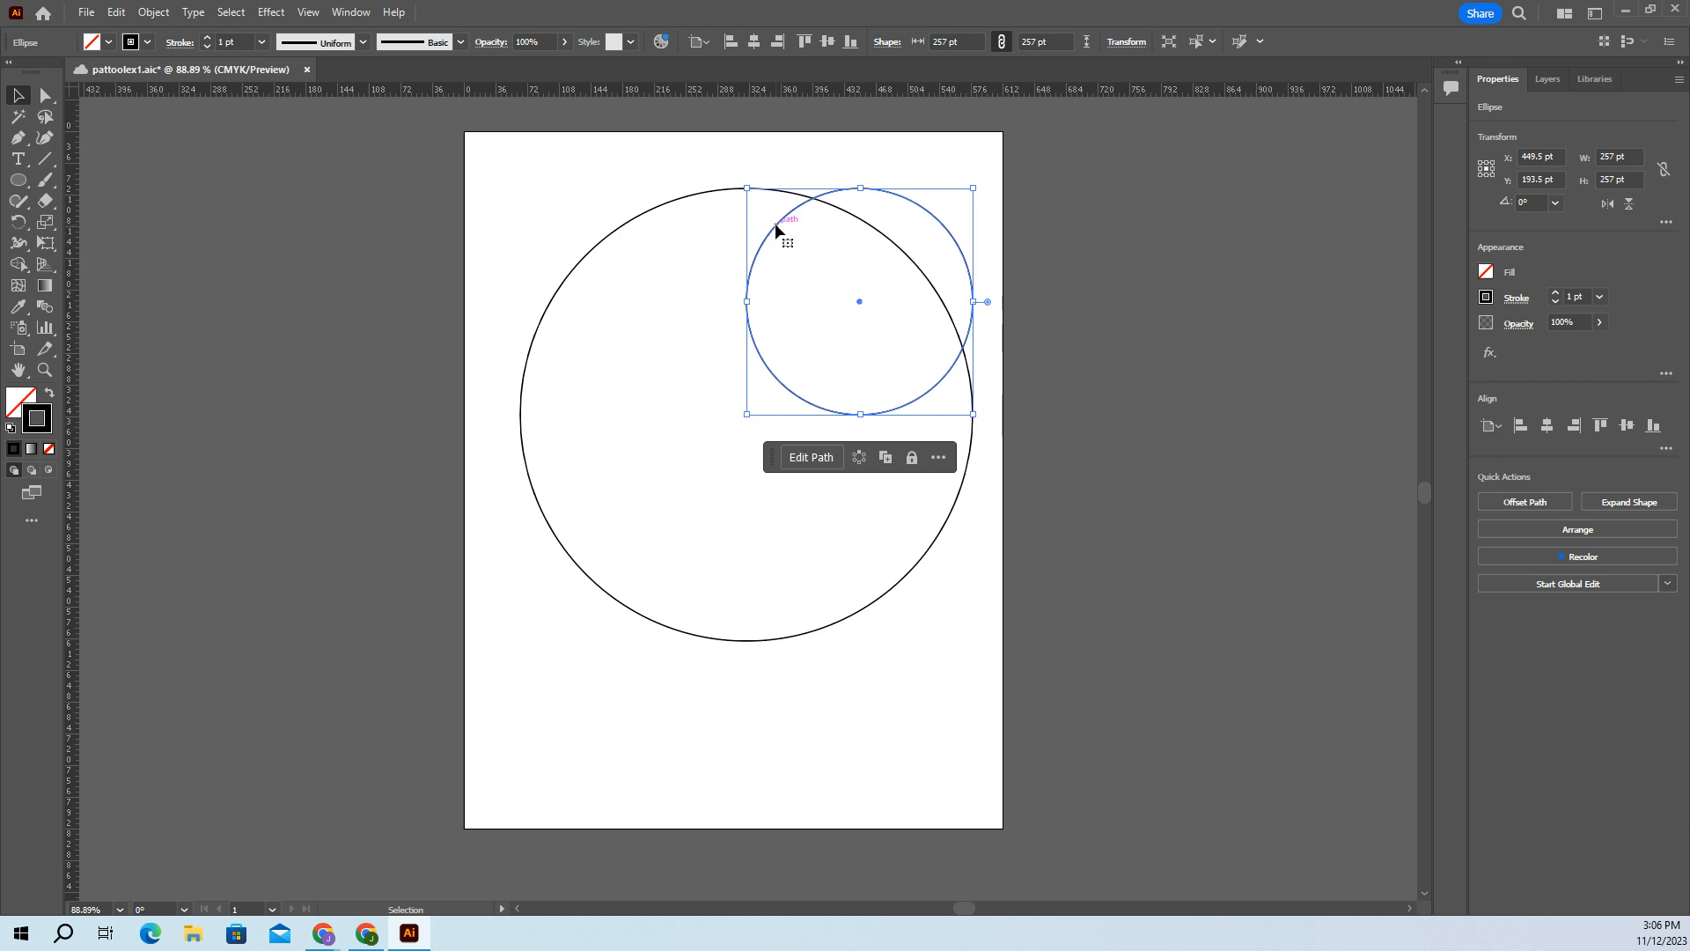
left_click_drag(859, 305, 748, 301)
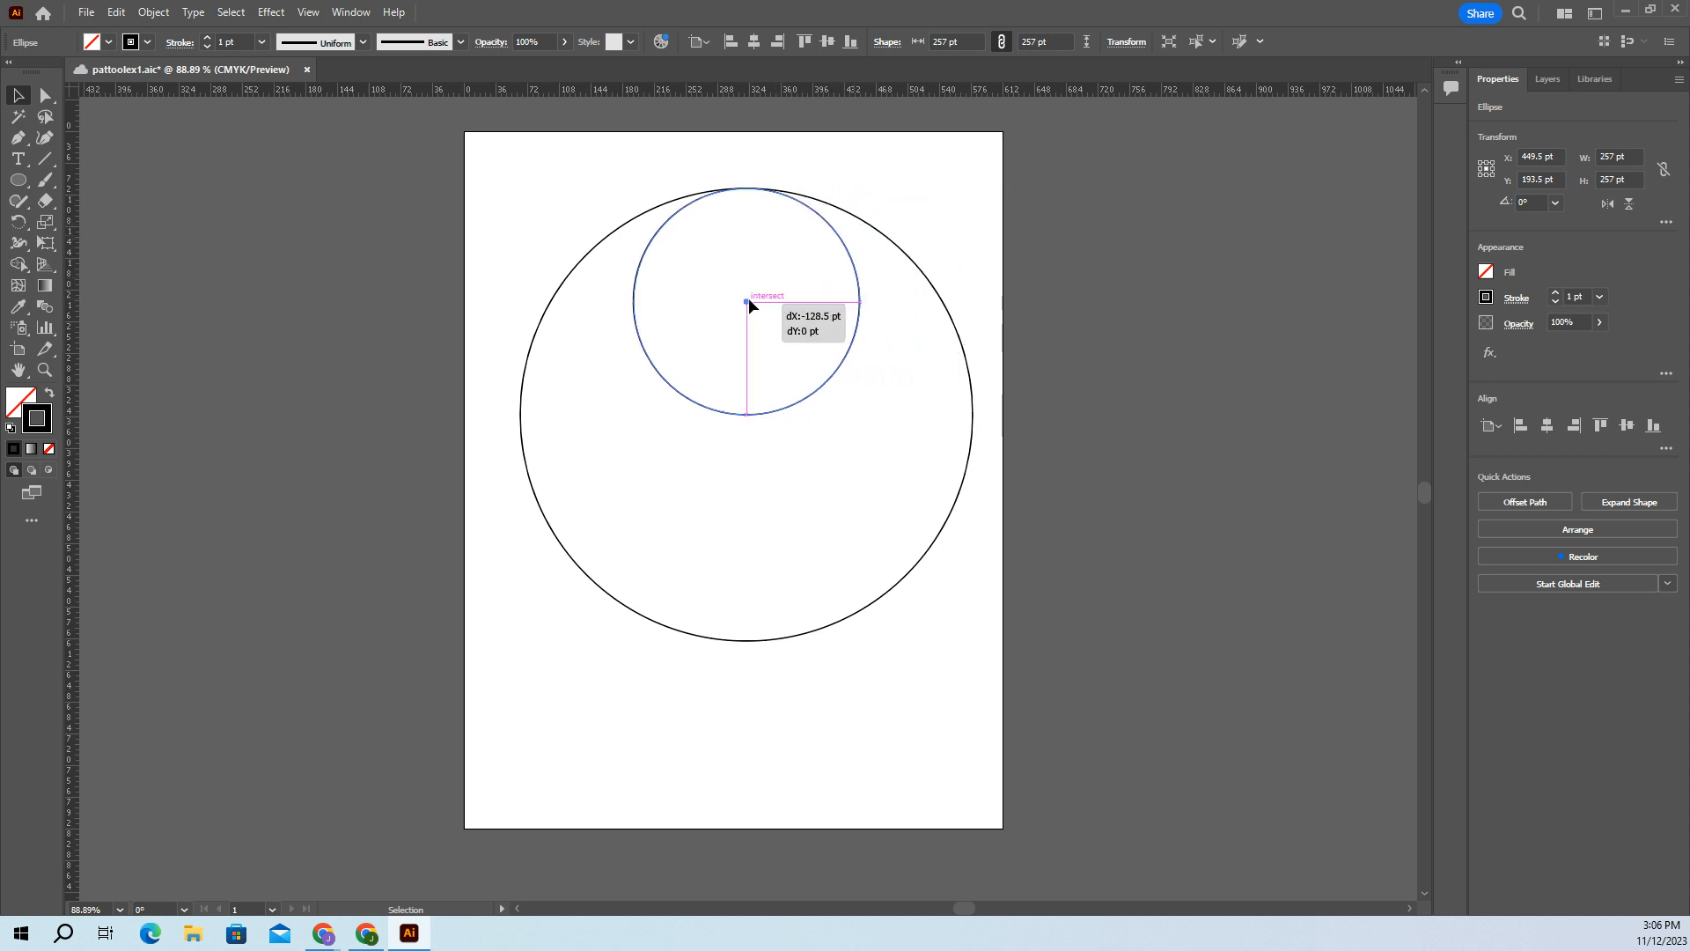
left_click_drag(748, 302, 751, 303)
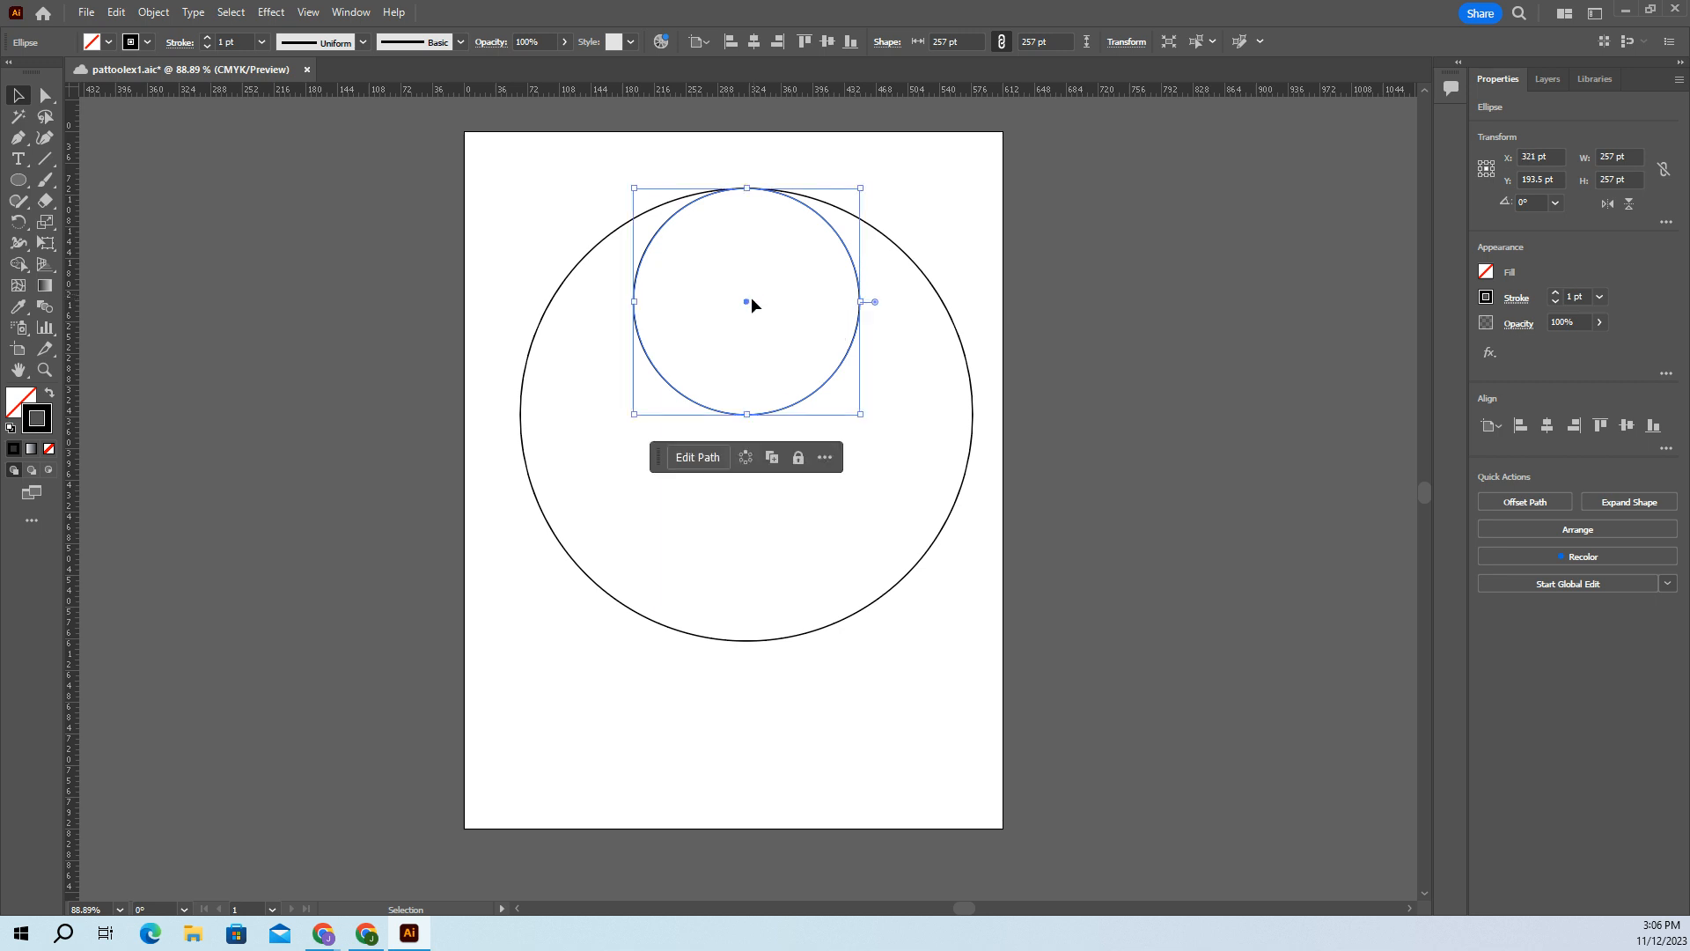
left_click(795, 557)
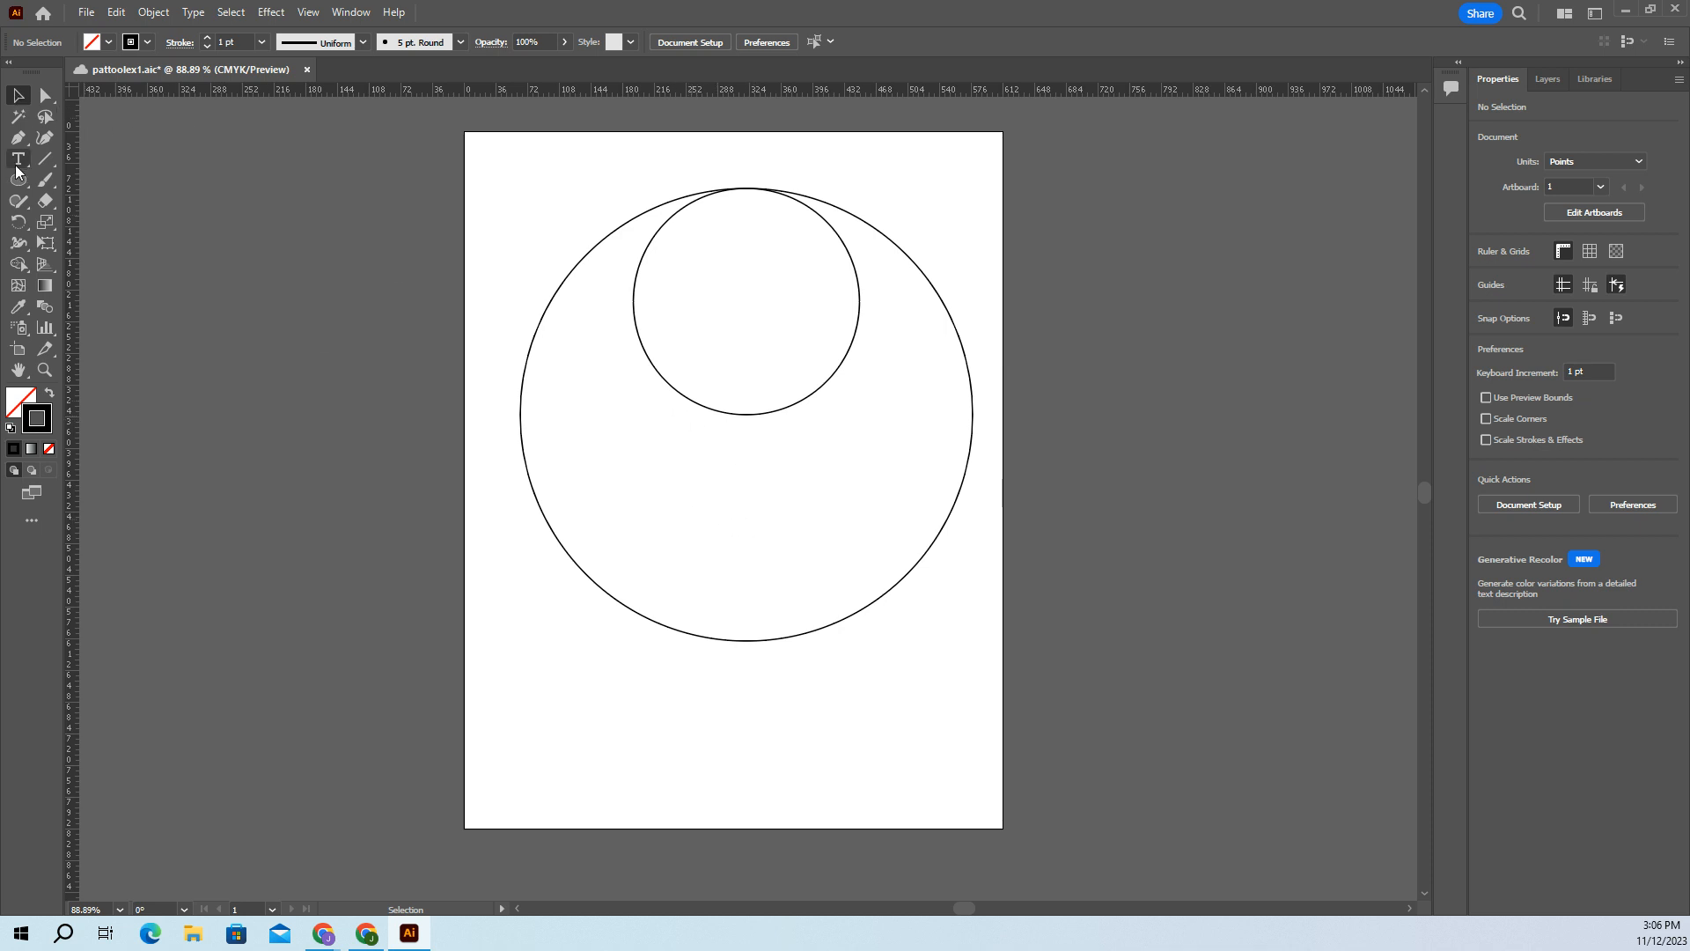
Step: Select the small inner circle and create a reflected copy of it across the horizontal axis
left_click(766, 415)
key("a")
key("v")
right_click(791, 346)
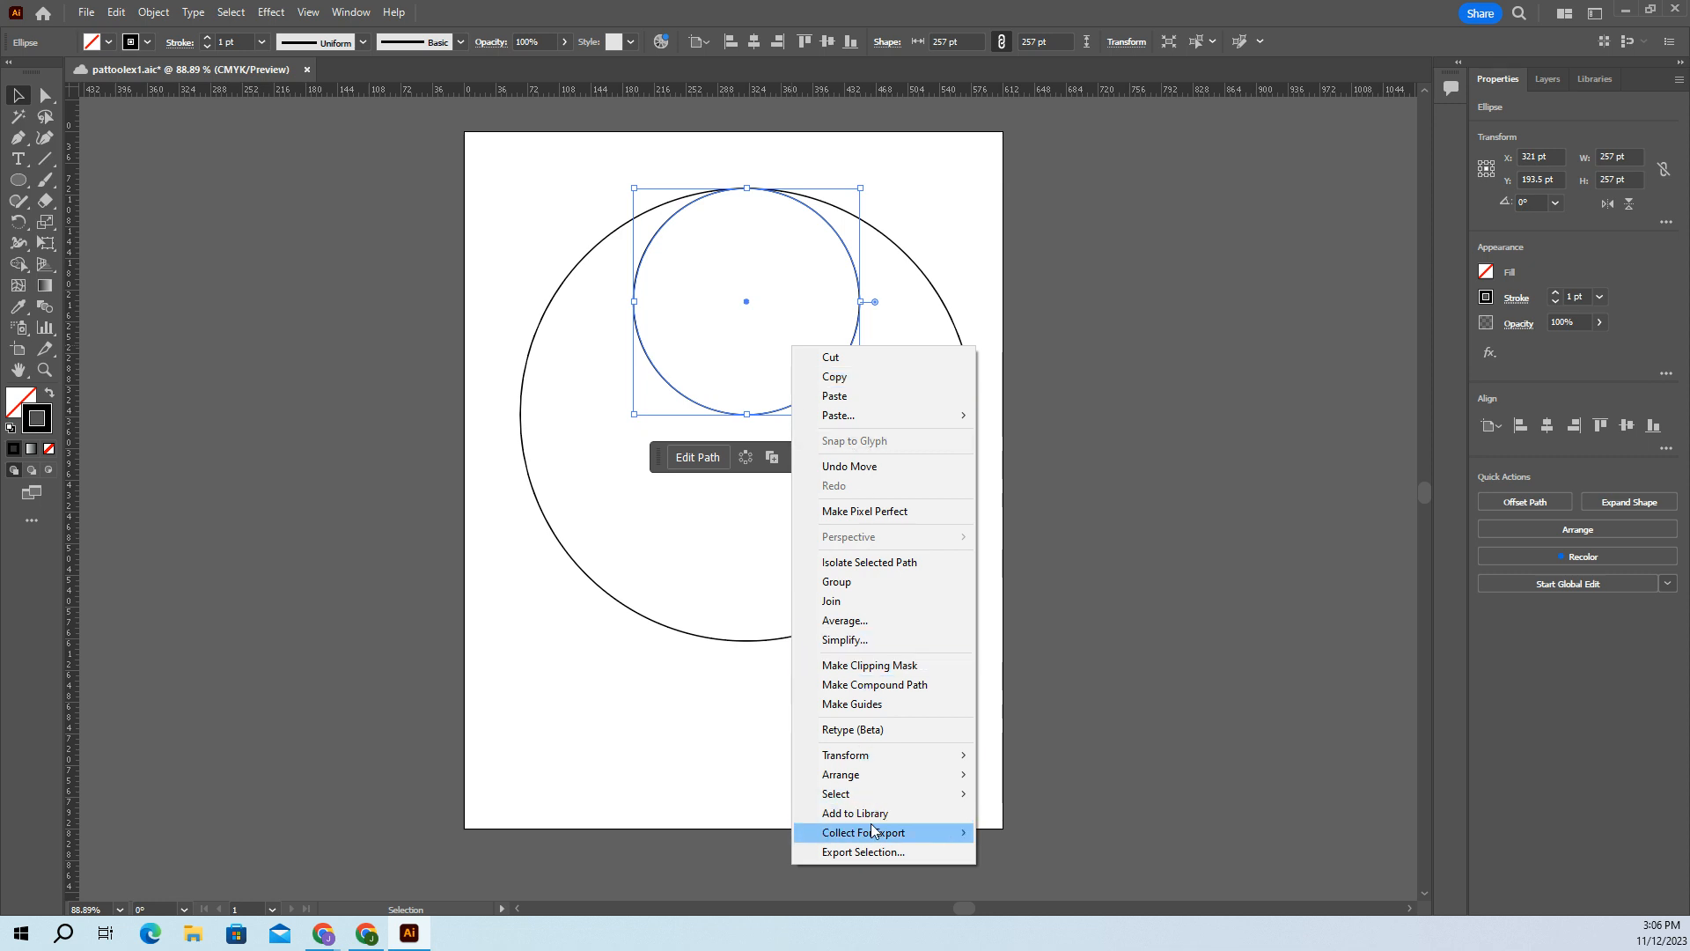
mouse_move(887, 762)
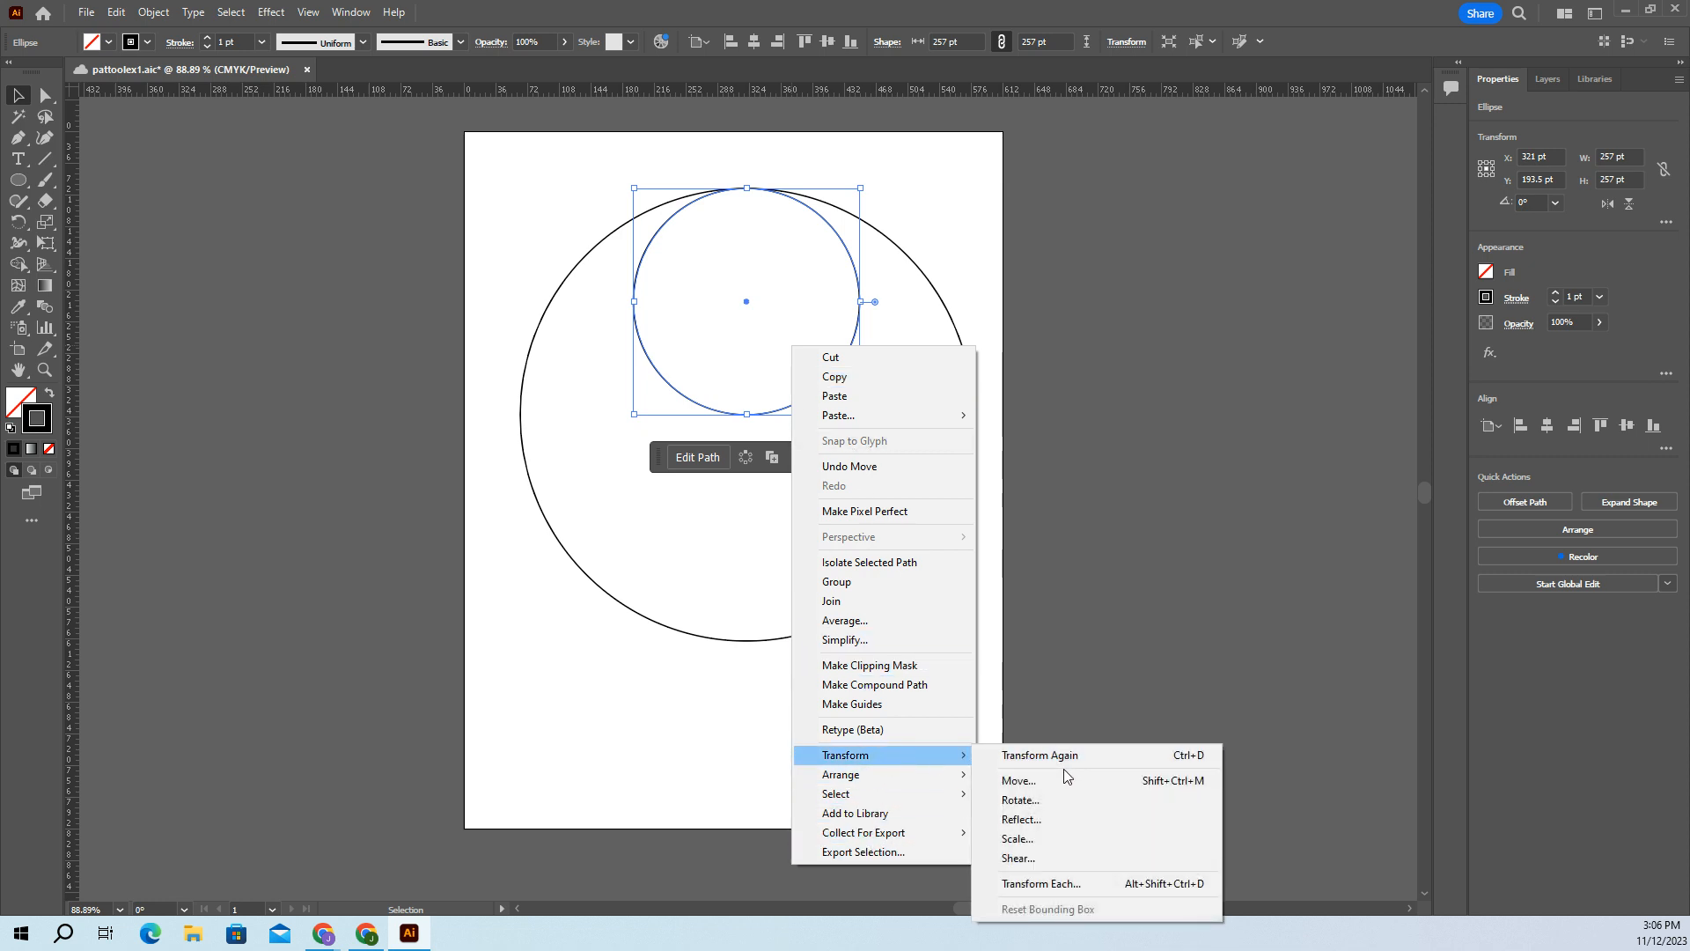
left_click(1042, 821)
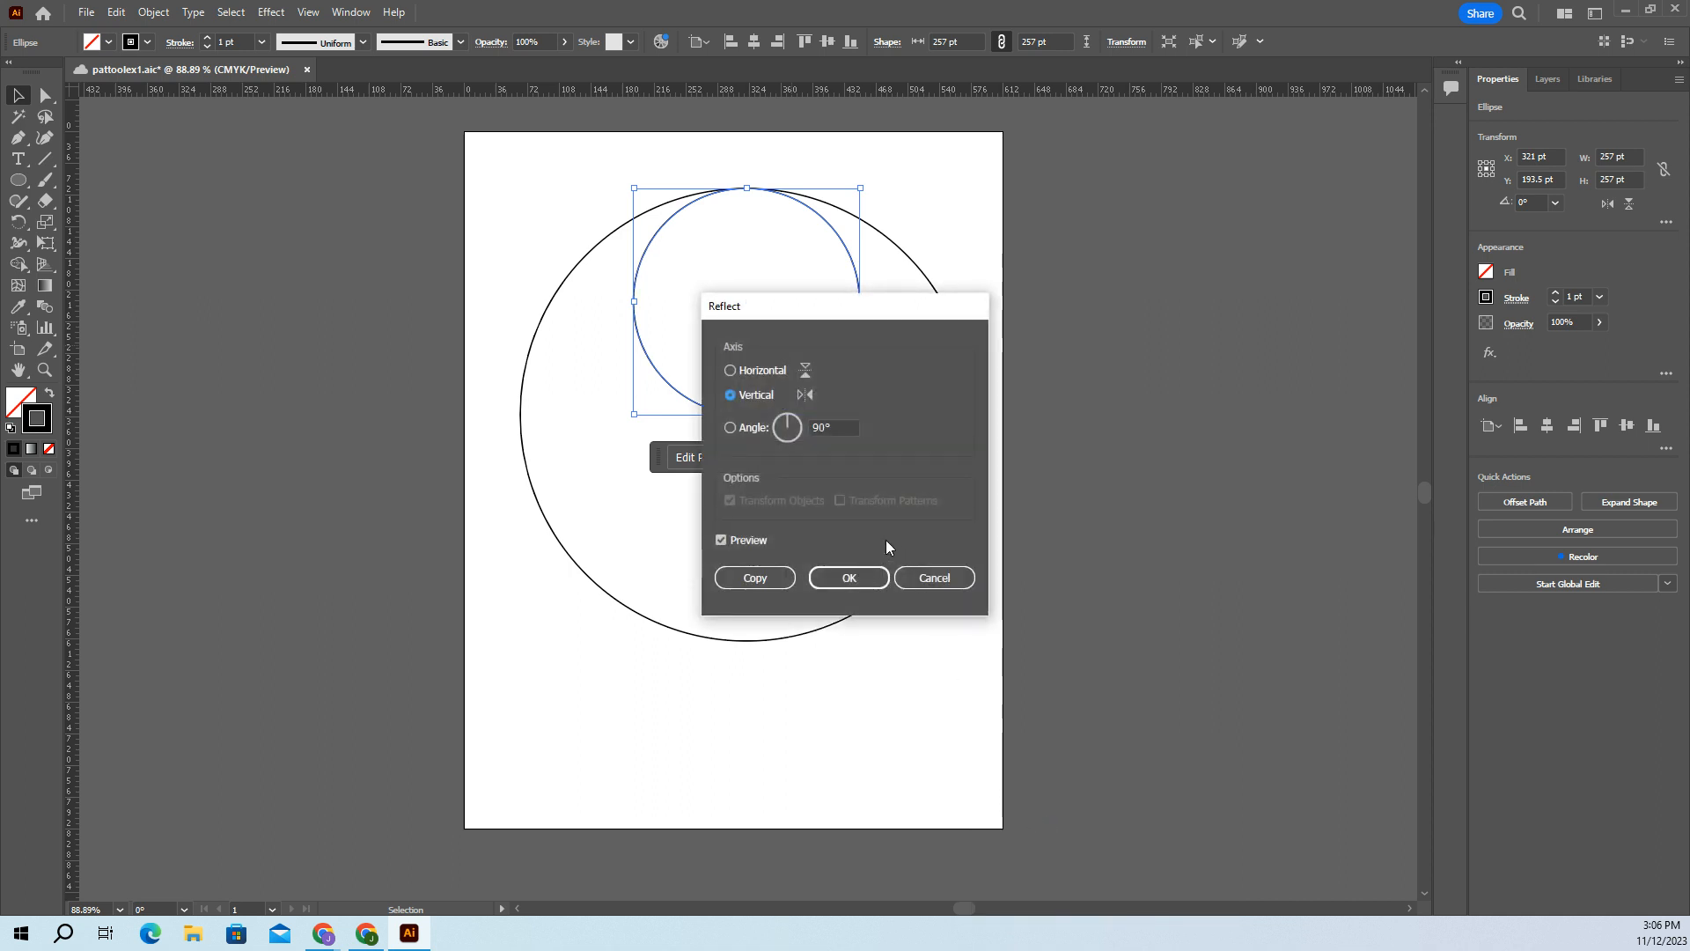
left_click(731, 371)
left_click_drag(879, 311, 1294, 305)
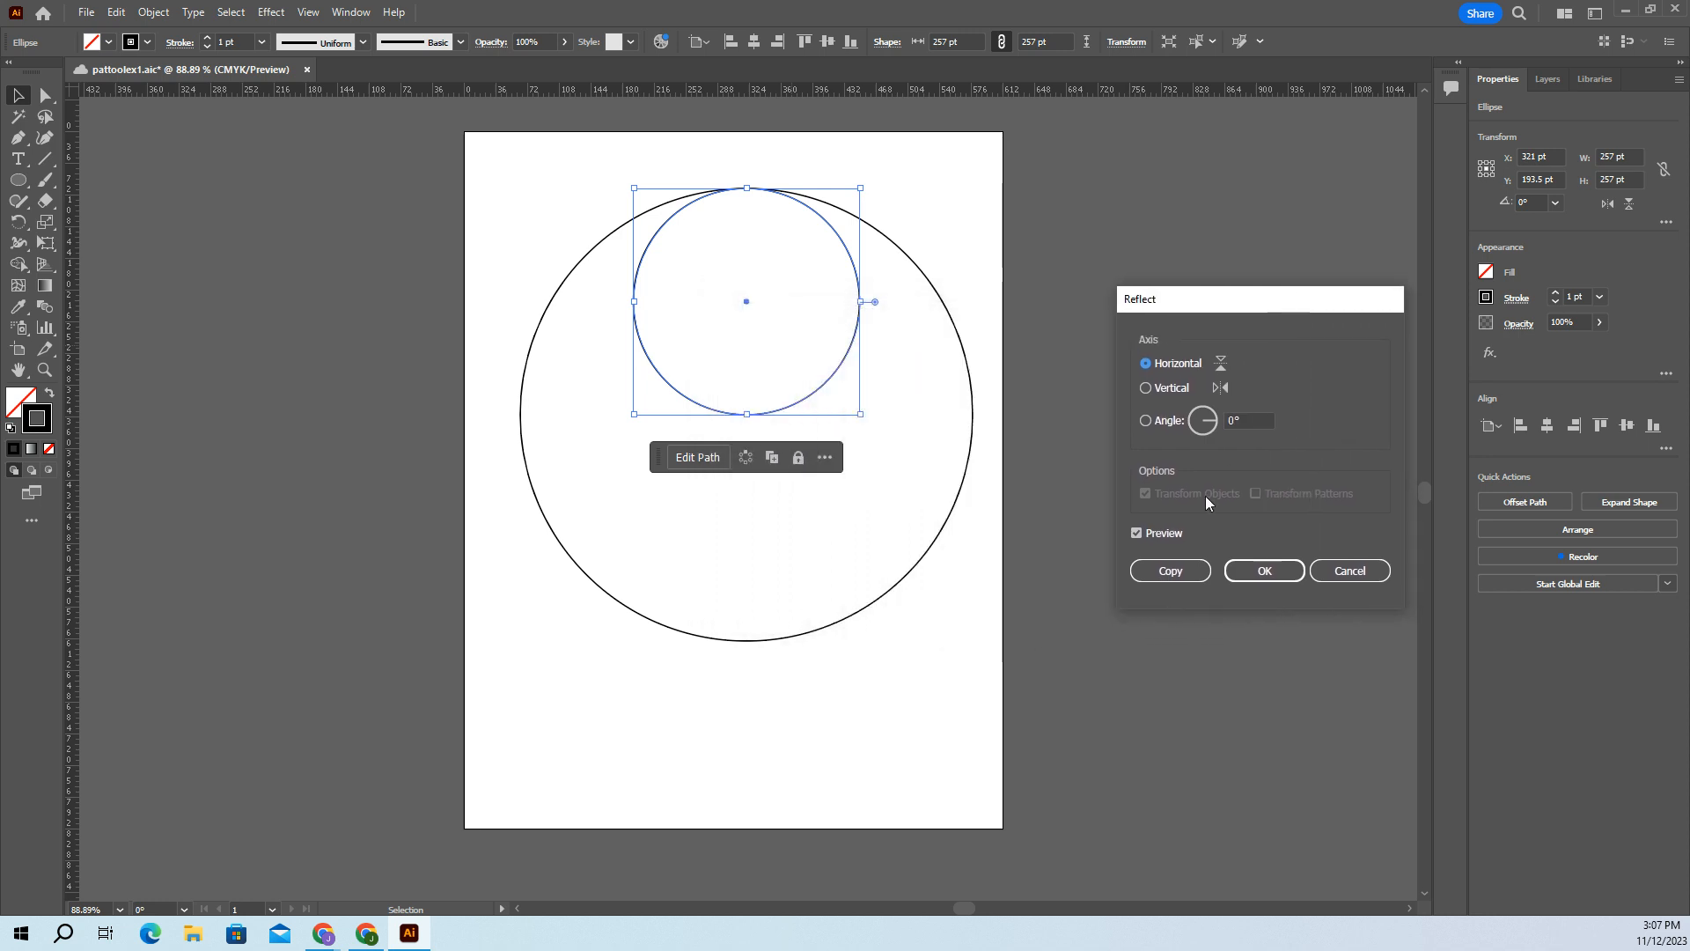
left_click_drag(1206, 426, 1229, 427)
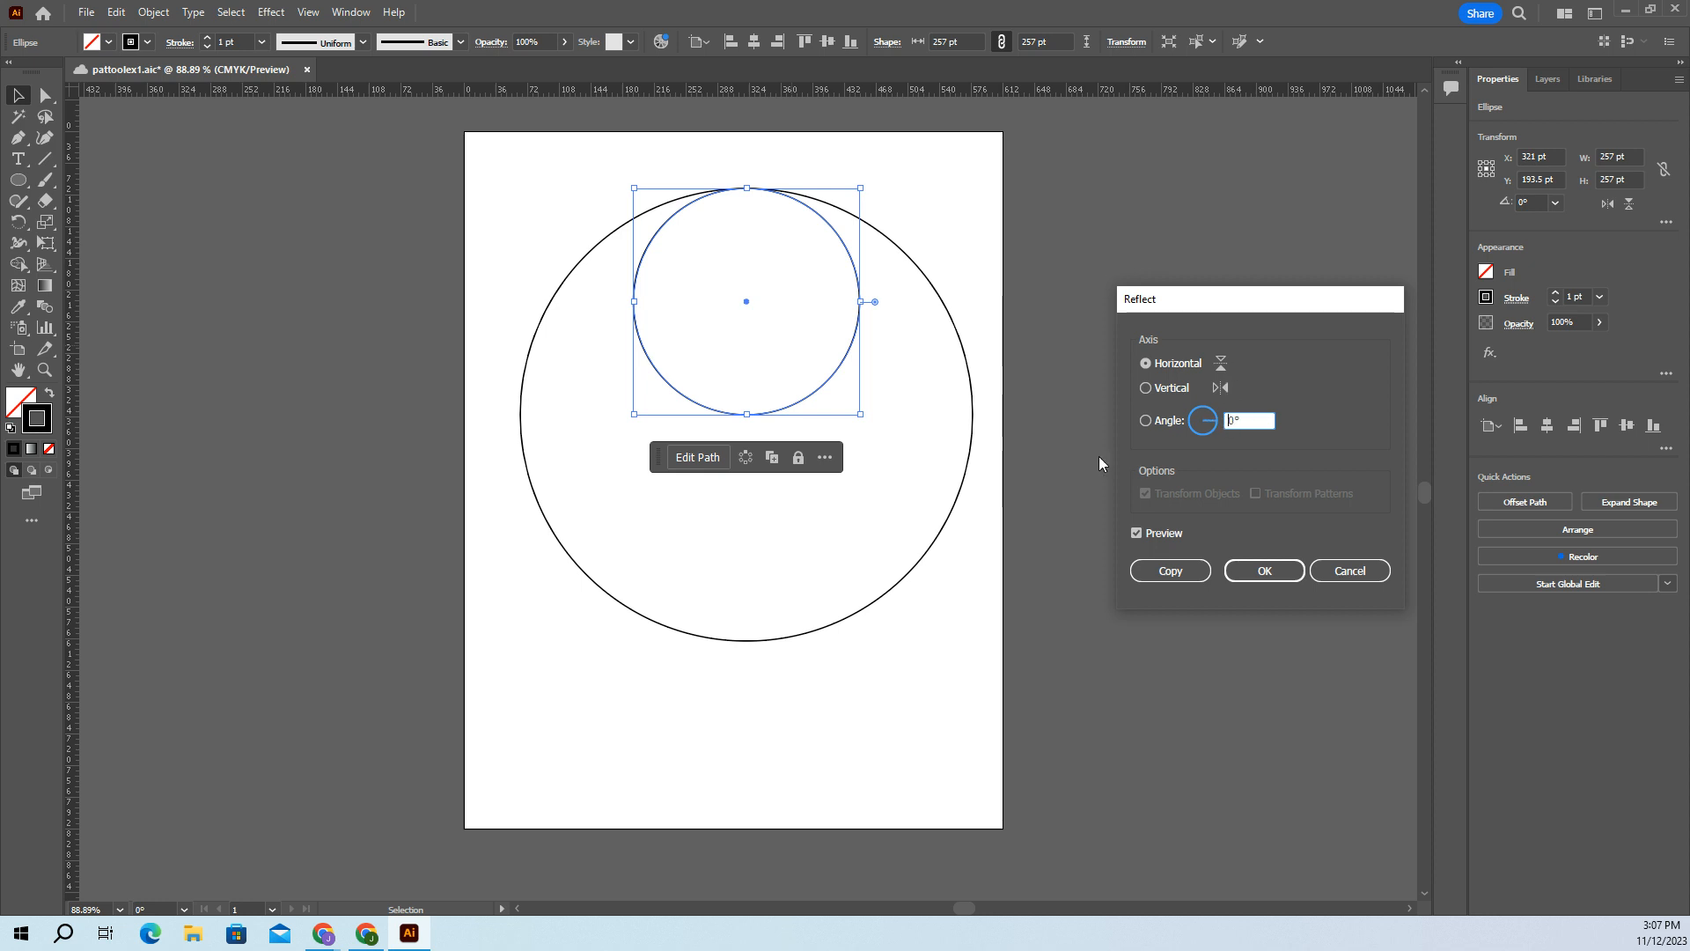
left_click(1170, 572)
Step: Copy and paste the inner circle, position the duplicate directly below the original inside the large circle's lower half, and deselect it
right_click(747, 326)
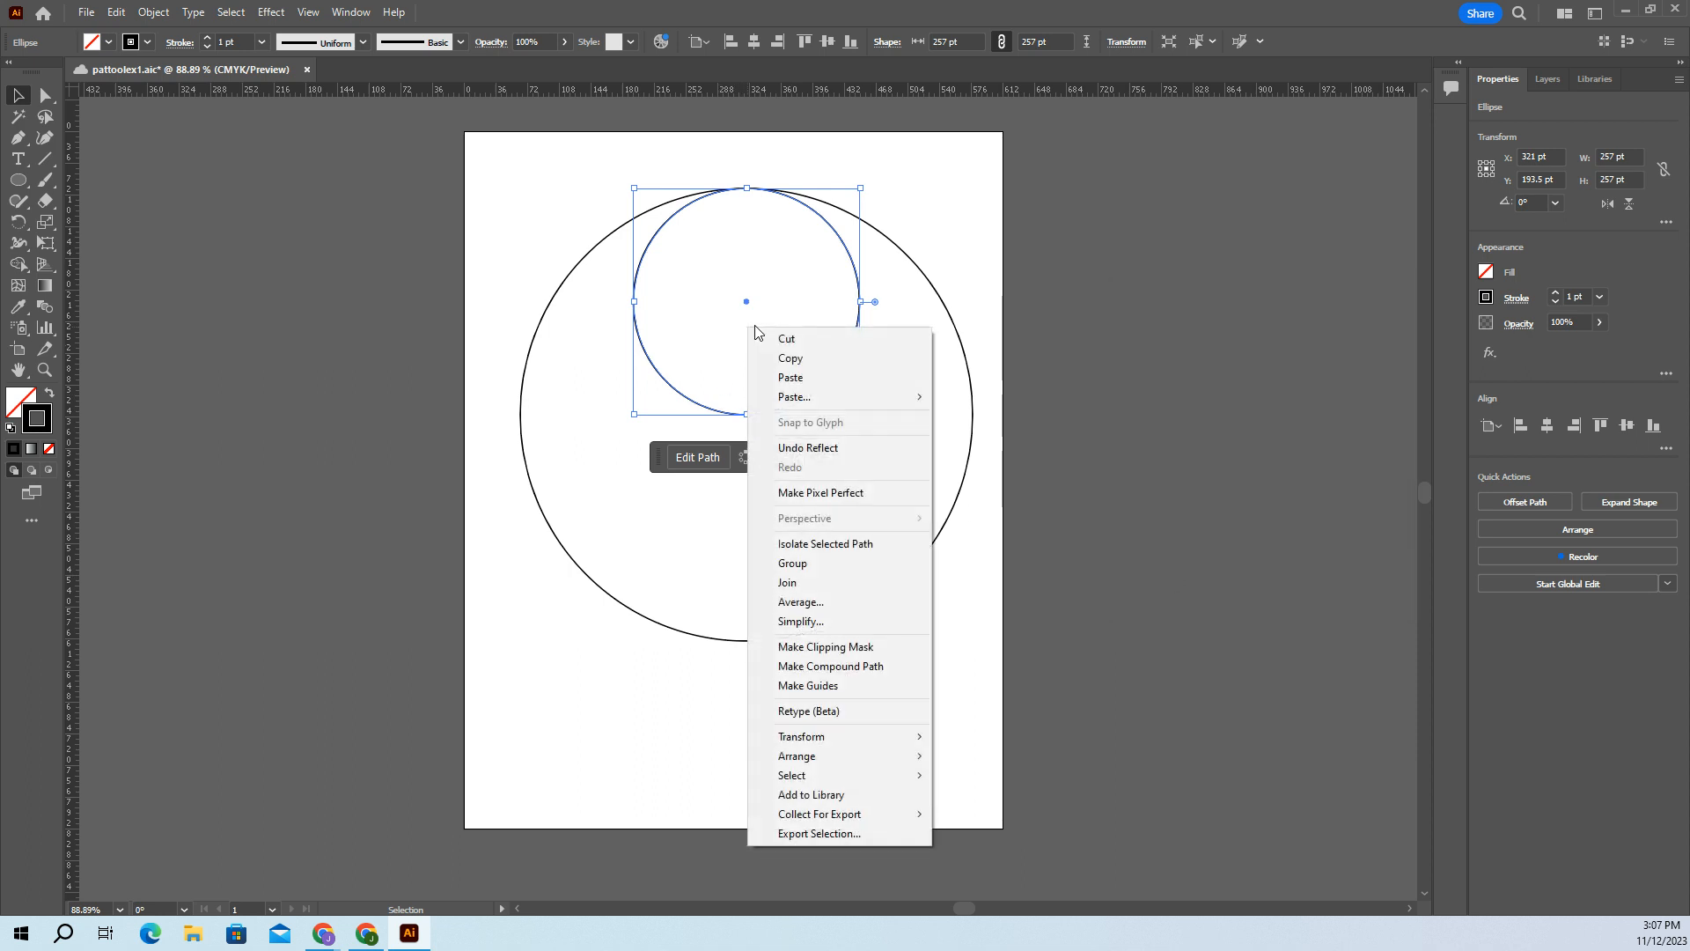
left_click(775, 356)
right_click(732, 534)
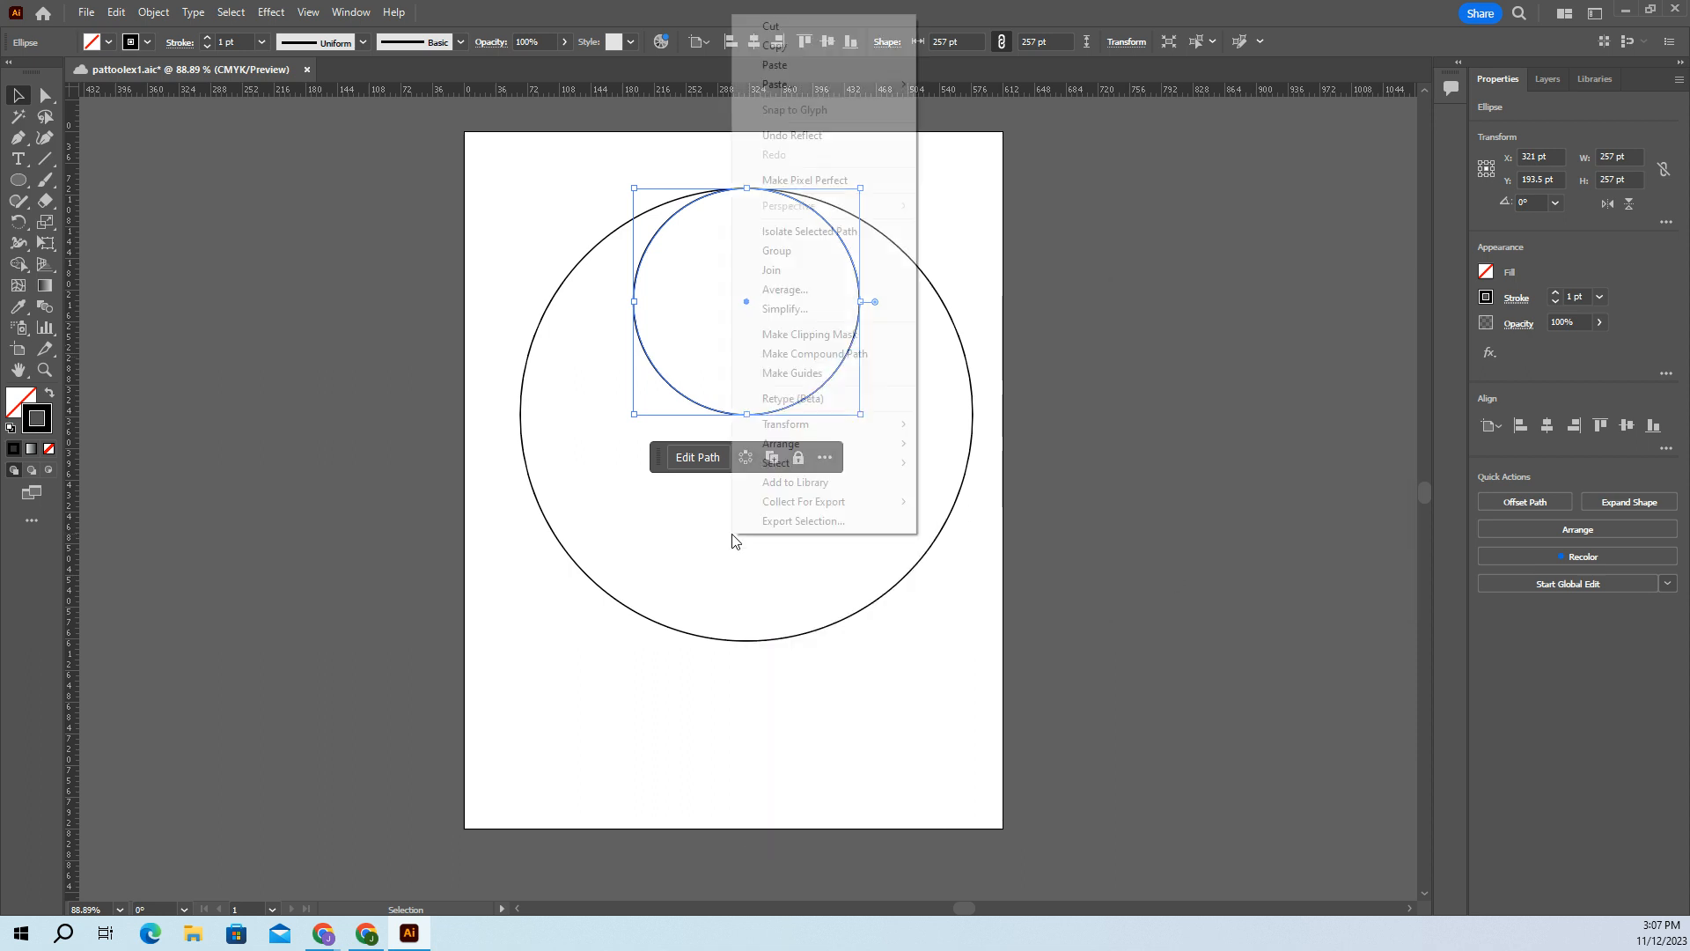
left_click(778, 68)
left_click_drag(748, 498, 746, 525)
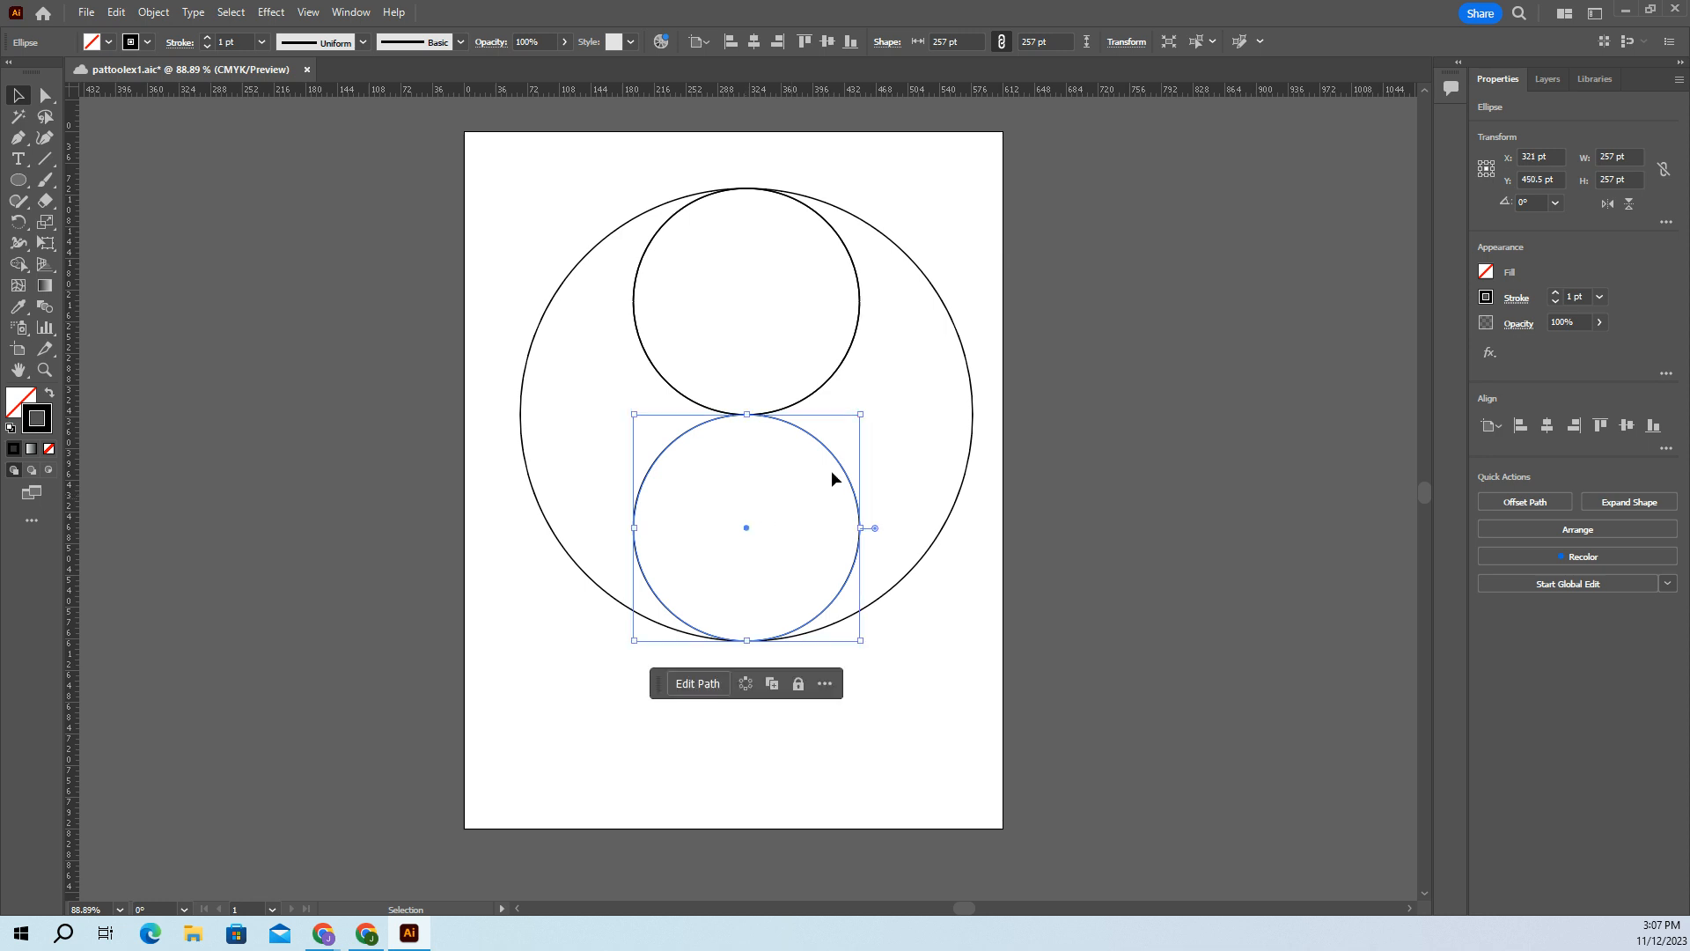
left_click(892, 480)
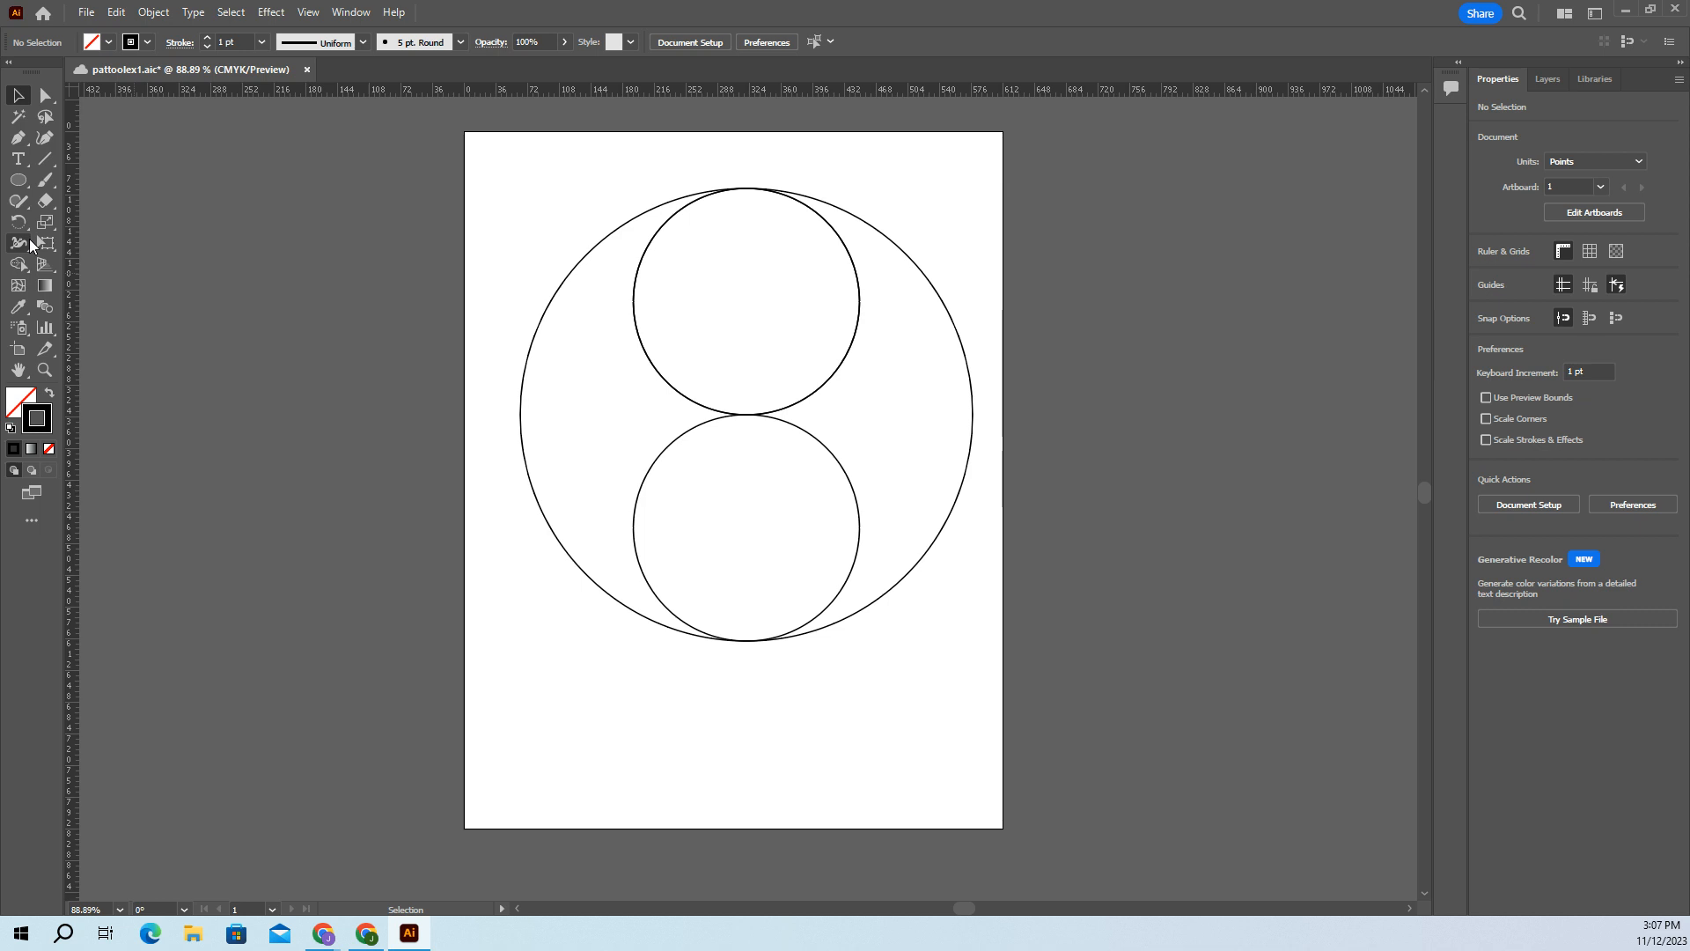
Step: Draw a circle about 68 pt in diameter from the center of the upper inner circle
left_click(20, 182)
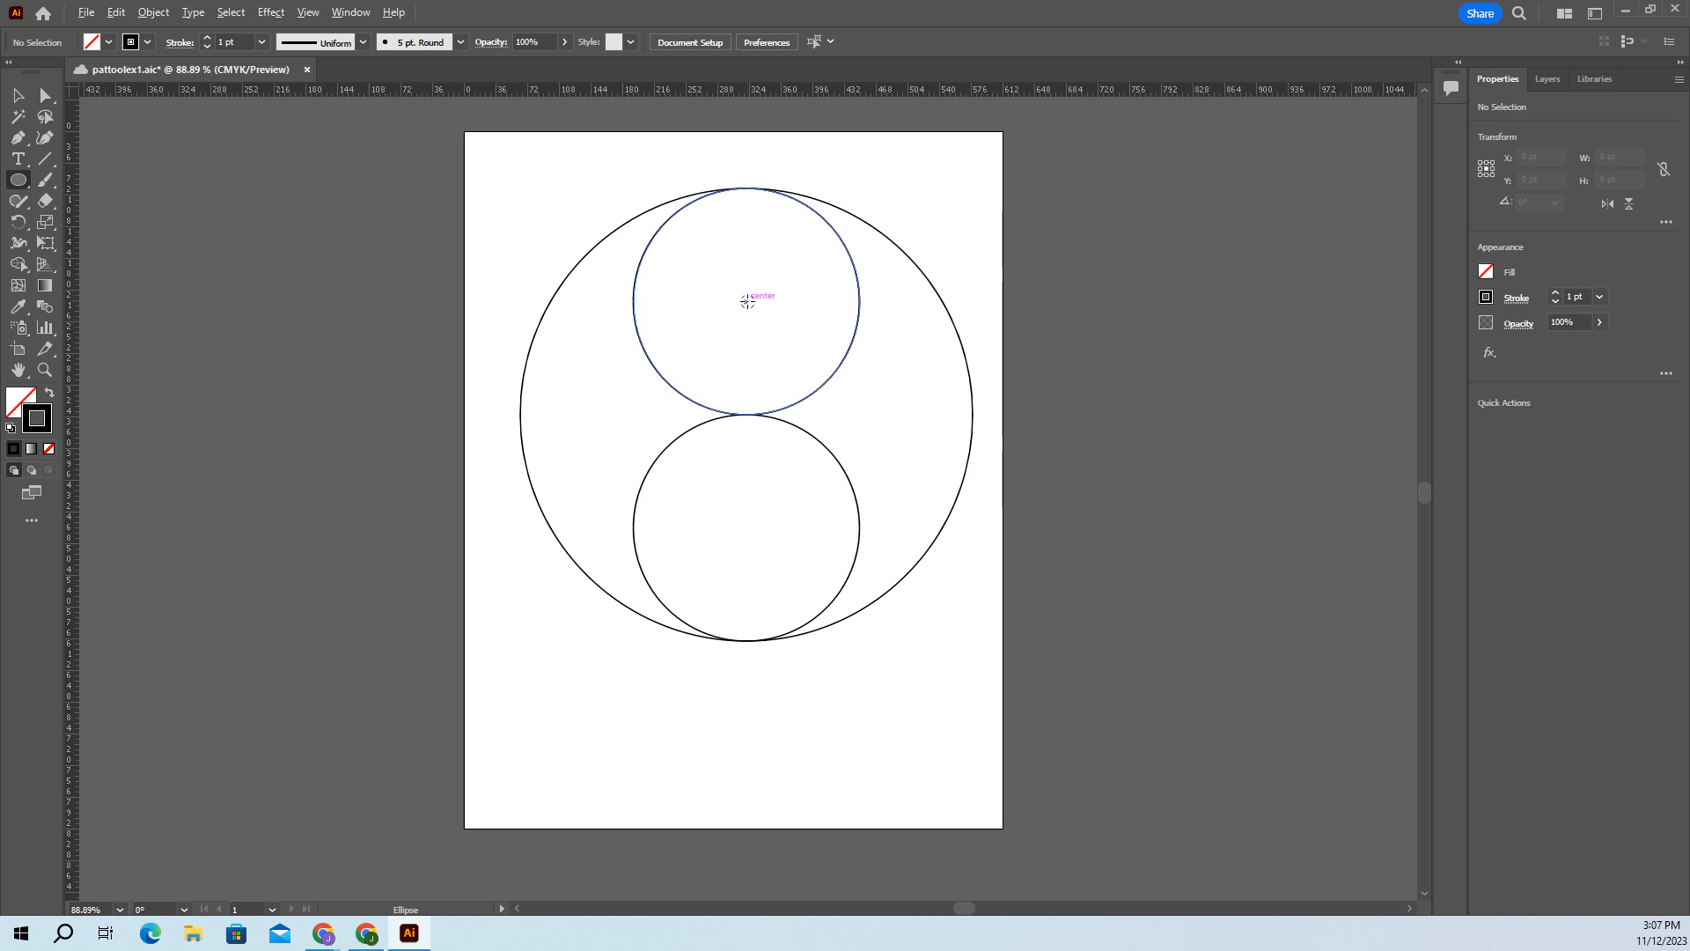
left_click_drag(748, 301, 777, 283)
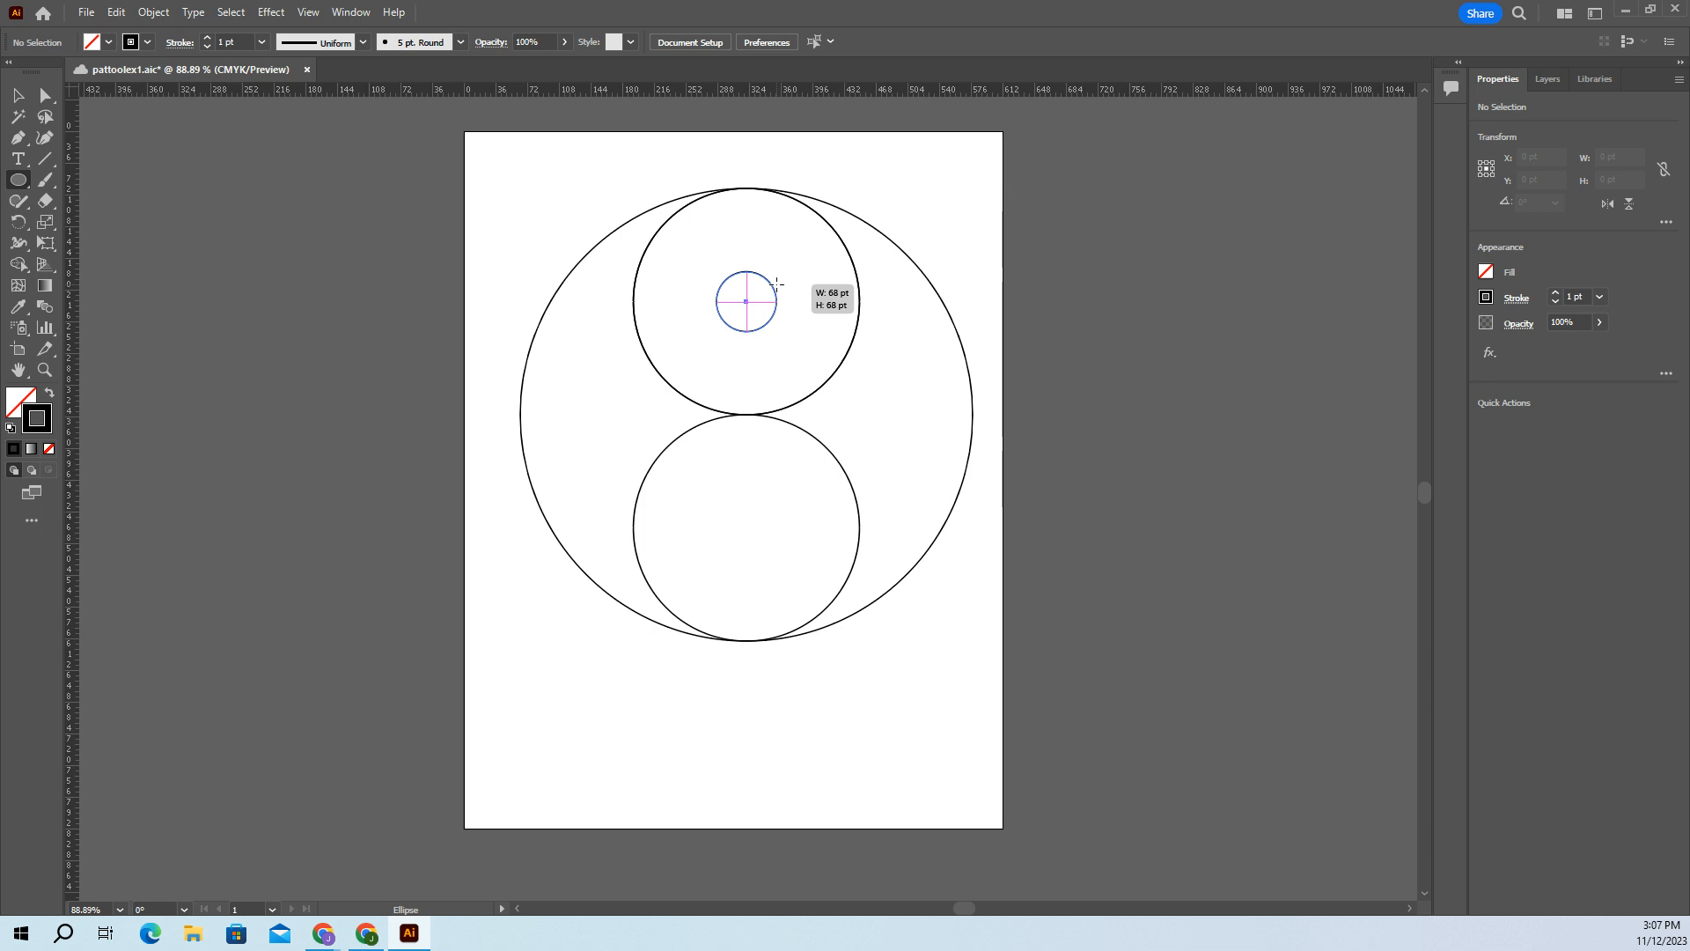
left_click_drag(777, 284, 778, 283)
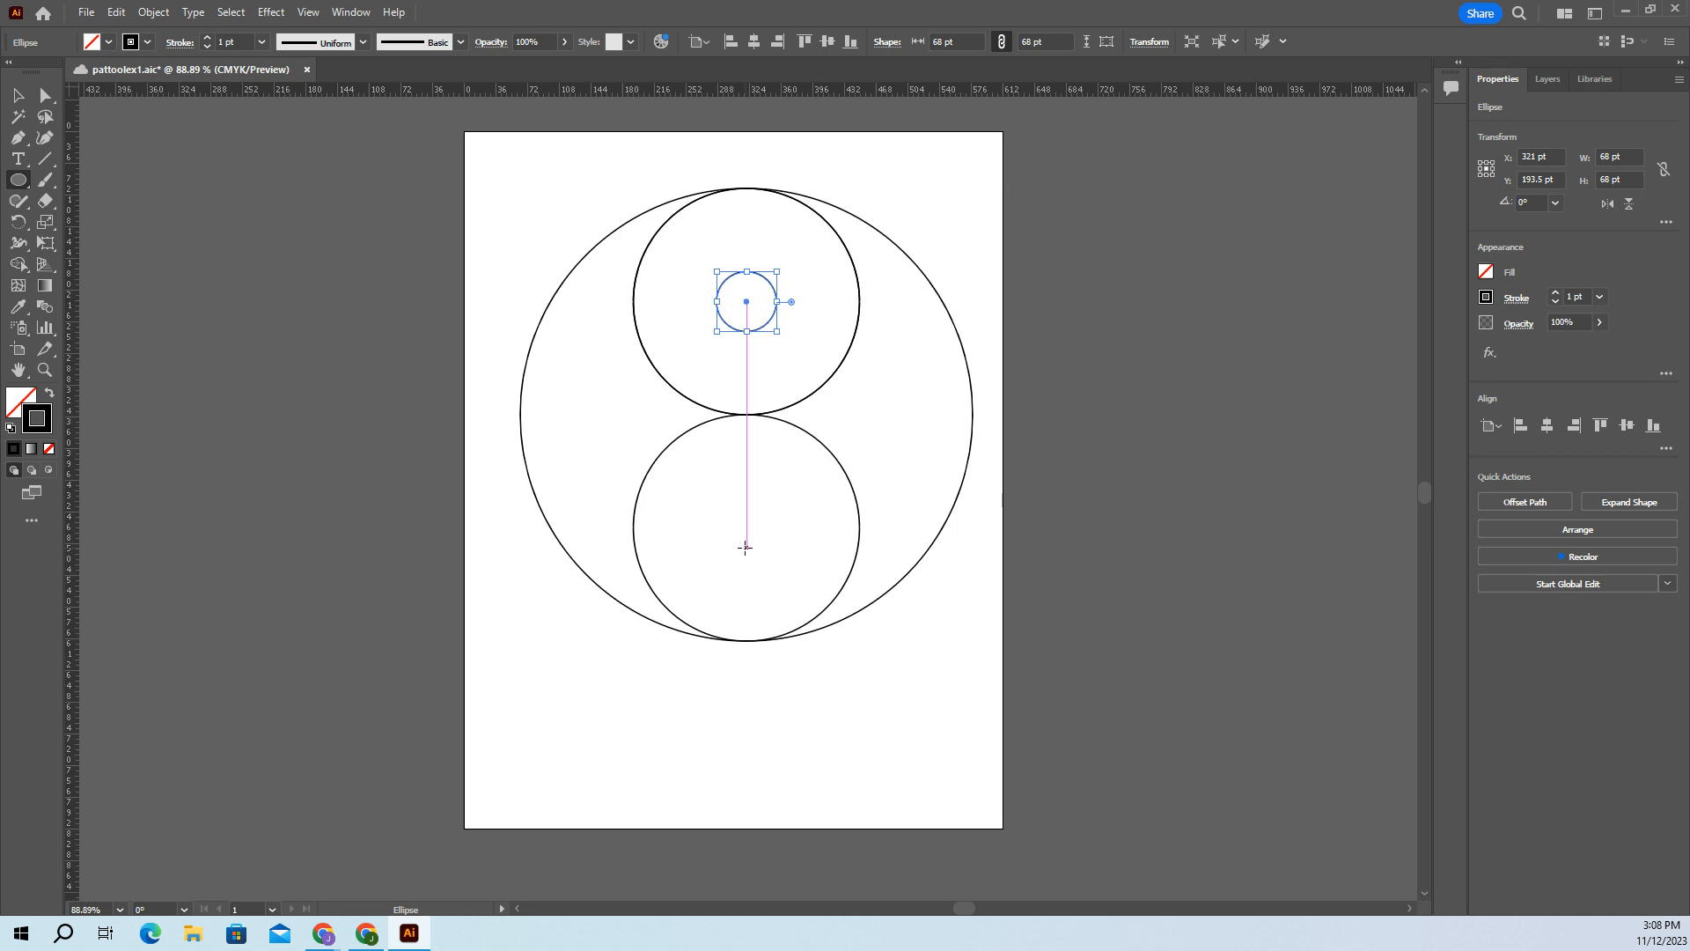
Step: Draw a circle about 68 pt in diameter inside the lower inner circle on the vertical axis, and deselect it
left_click_drag(745, 547, 777, 546)
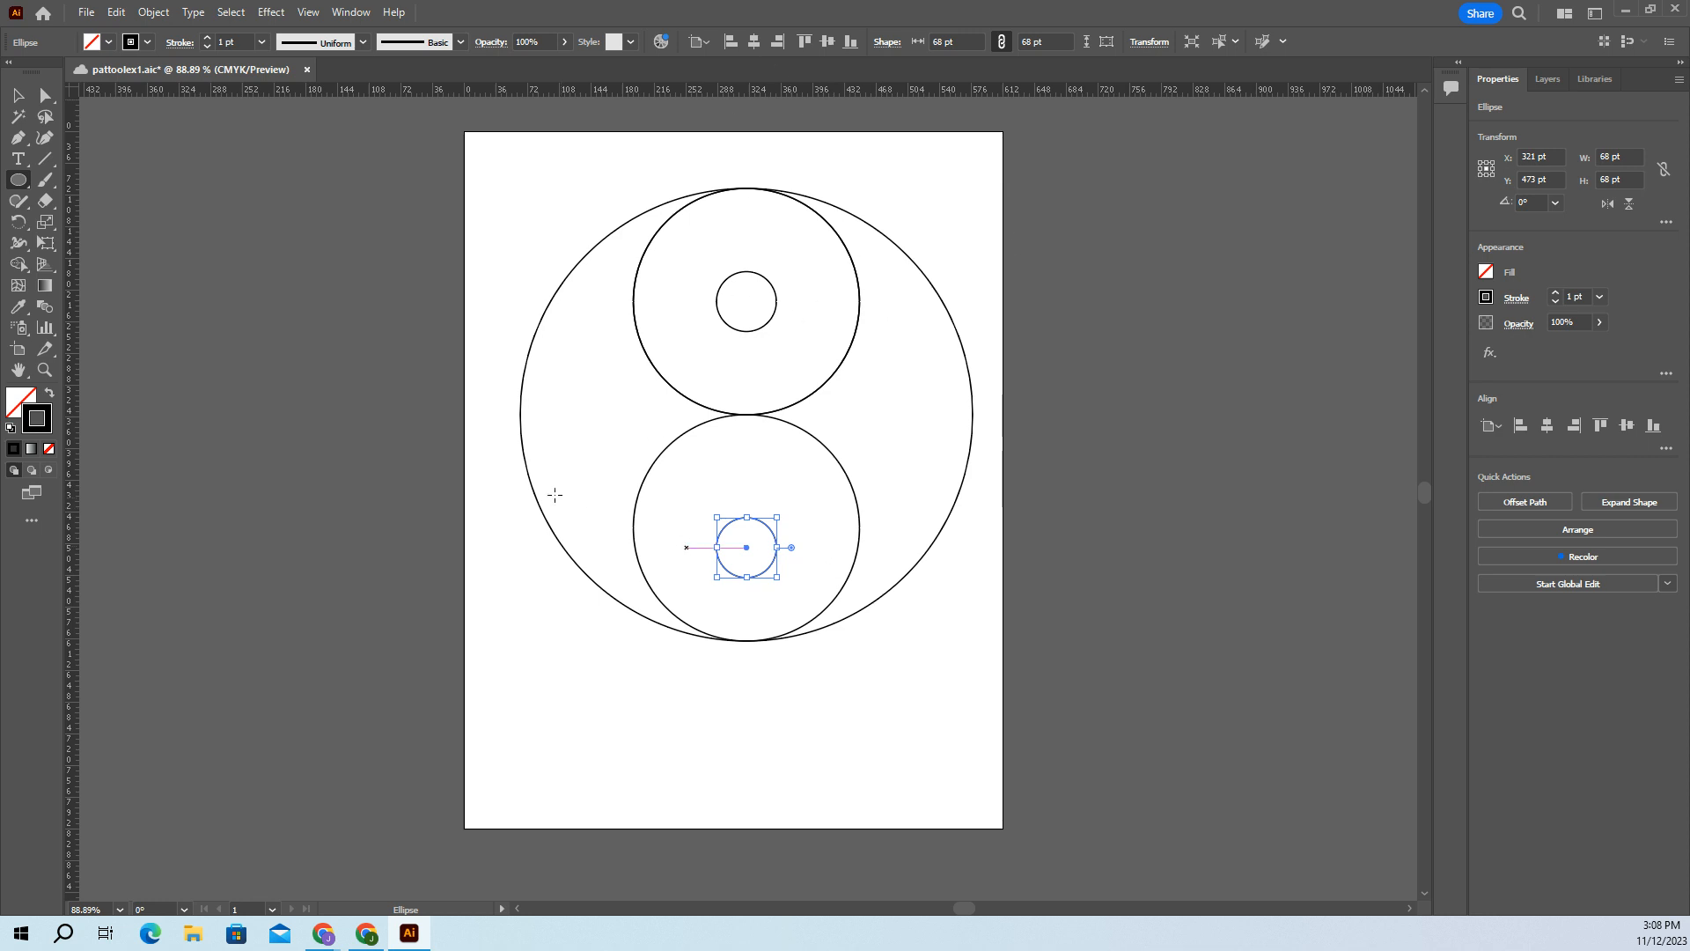
left_click(803, 678)
left_click(885, 493)
key("v")
left_click(571, 678)
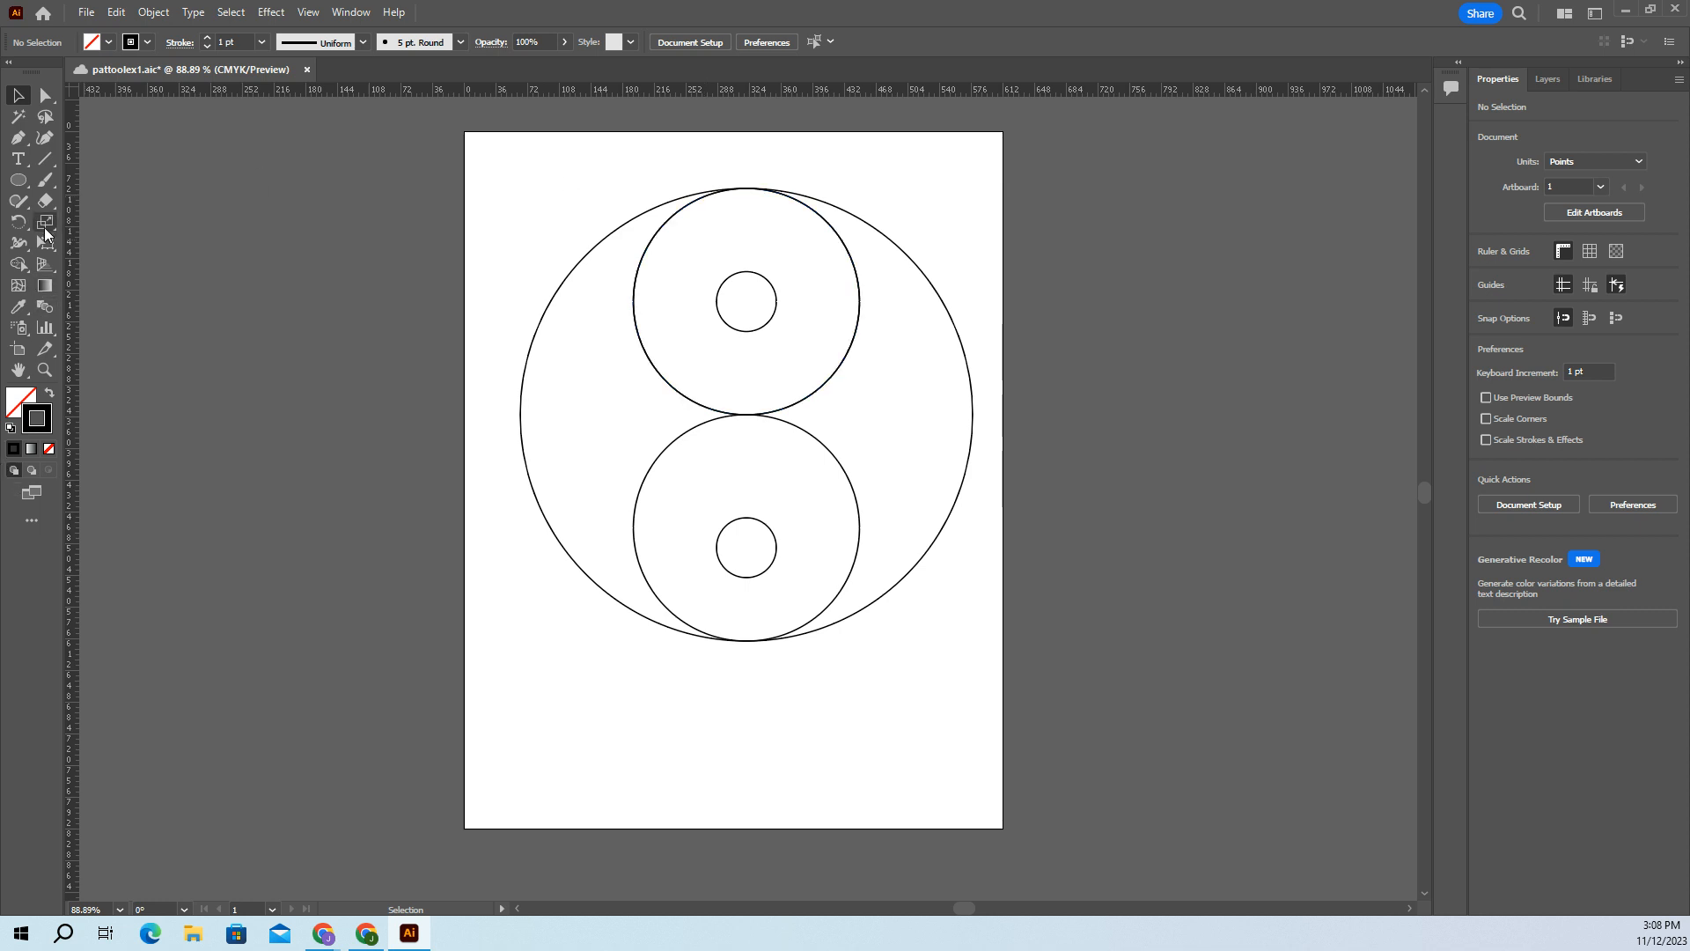
Step: Review the Shape Builder tool options and close them without changes
left_click(17, 266)
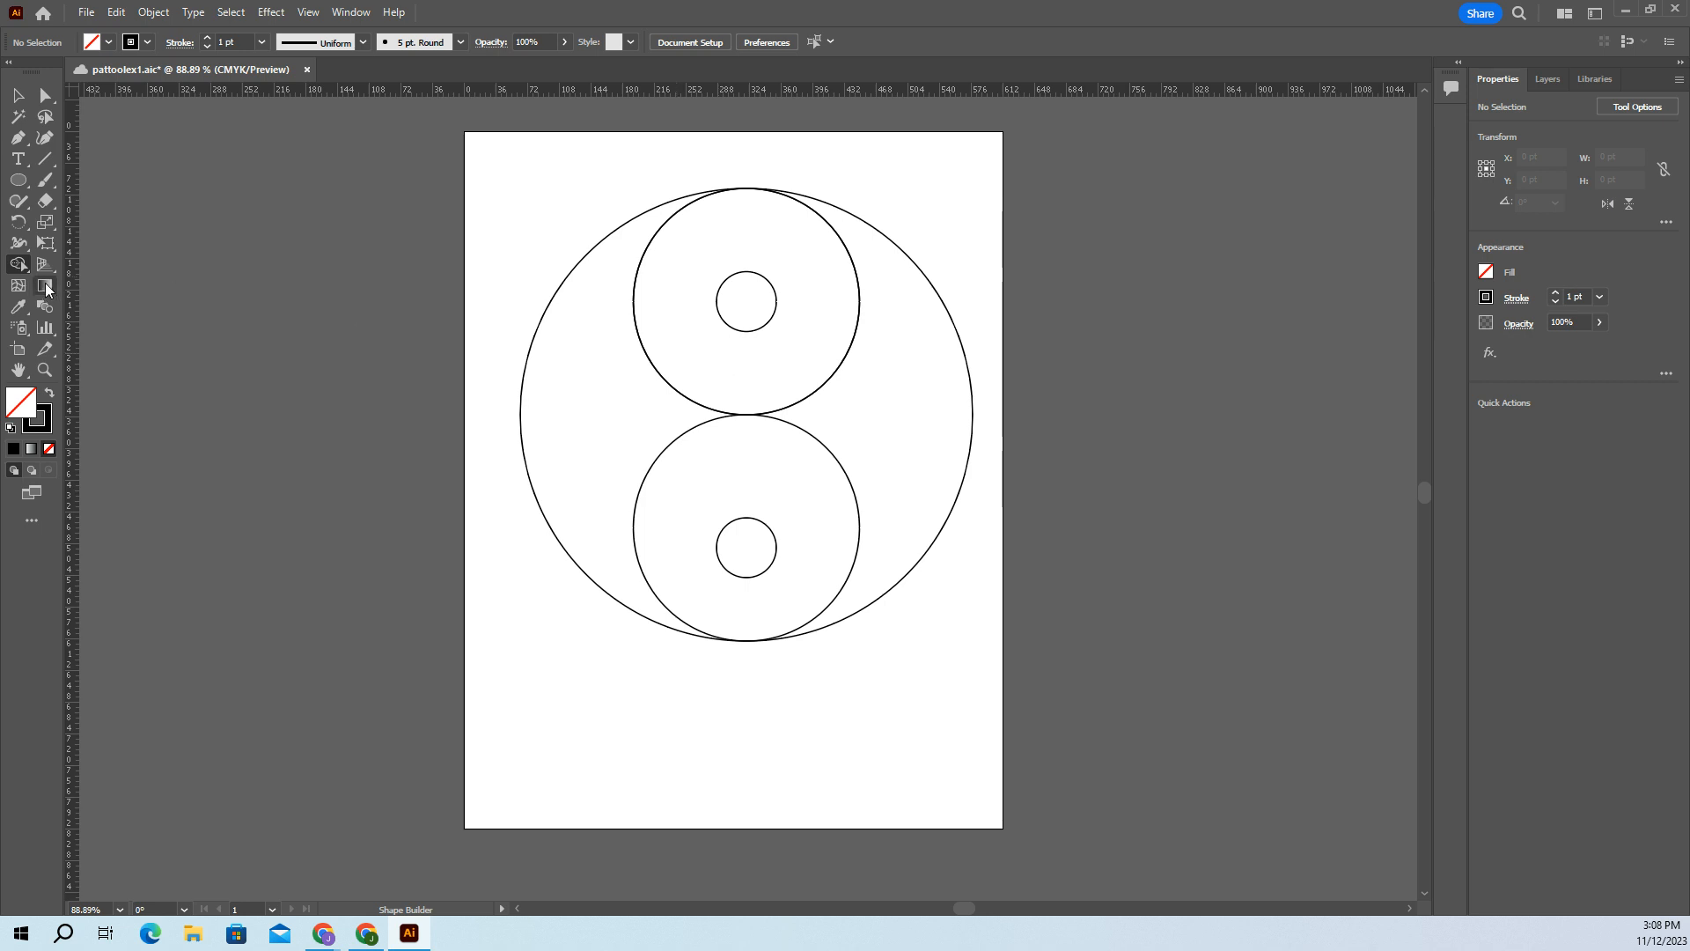
double_click(20, 267)
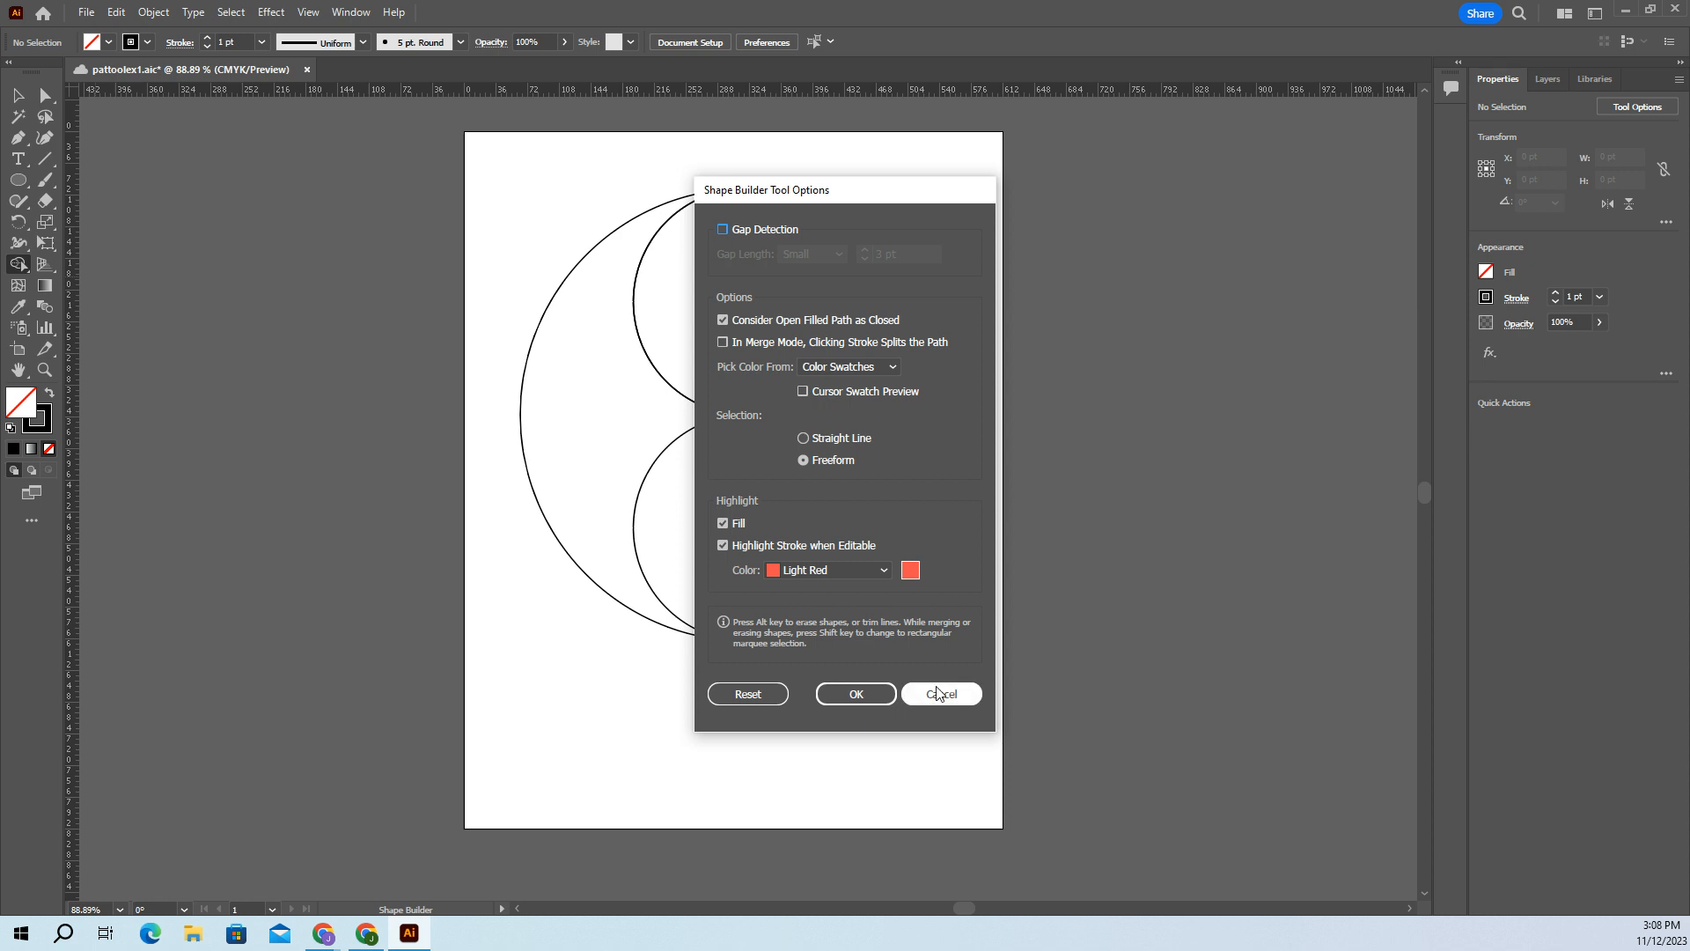
left_click(937, 693)
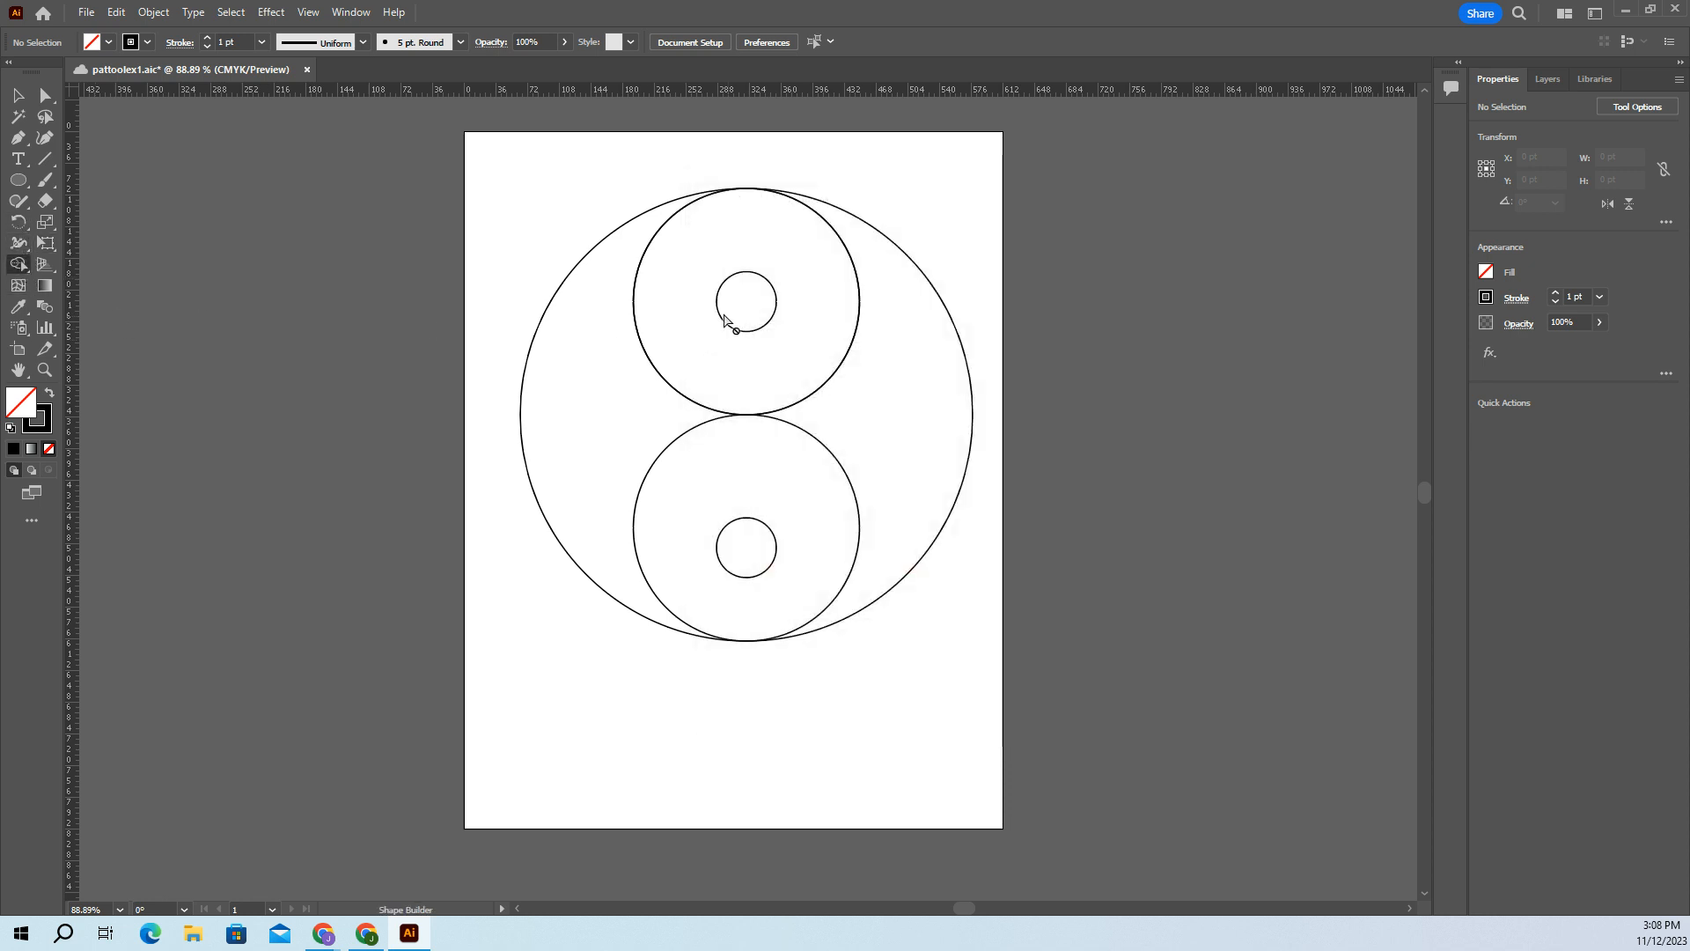
Step: Delete the smallest circle inside the lower inner circle and save the document
key("ctrl")
key("ctrl+s")
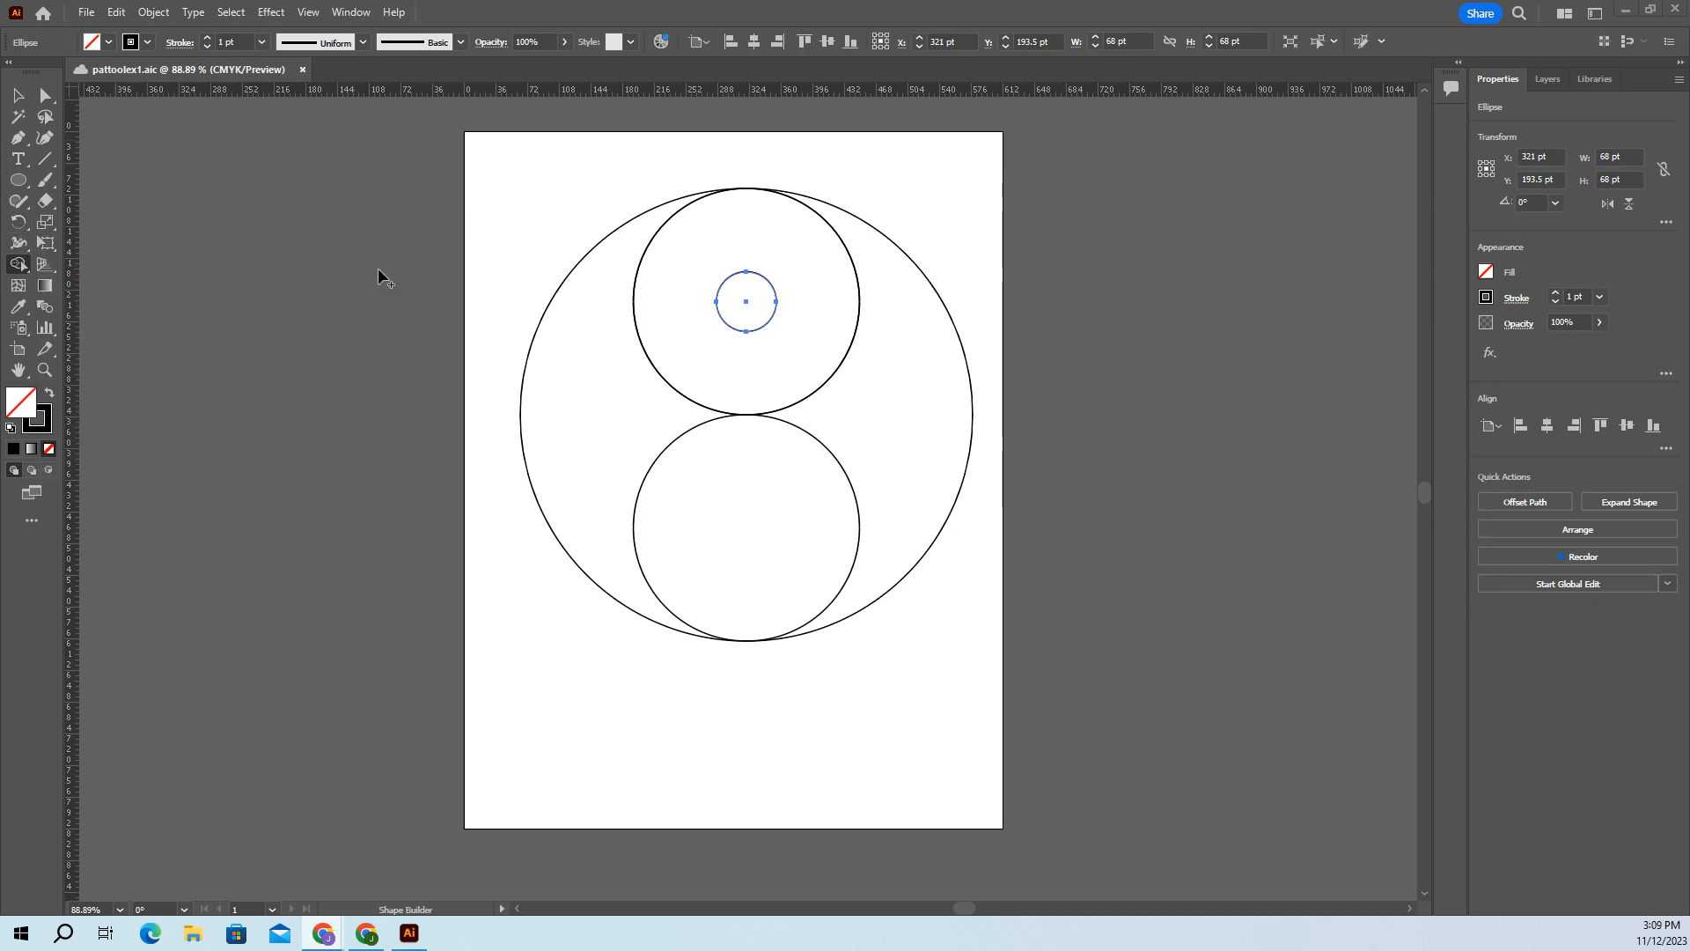
Step: Select all circles and use Shape Builder to merge the upper inner circle with the left region and the lower one with the right region
key("v")
left_click_drag(504, 167, 991, 698)
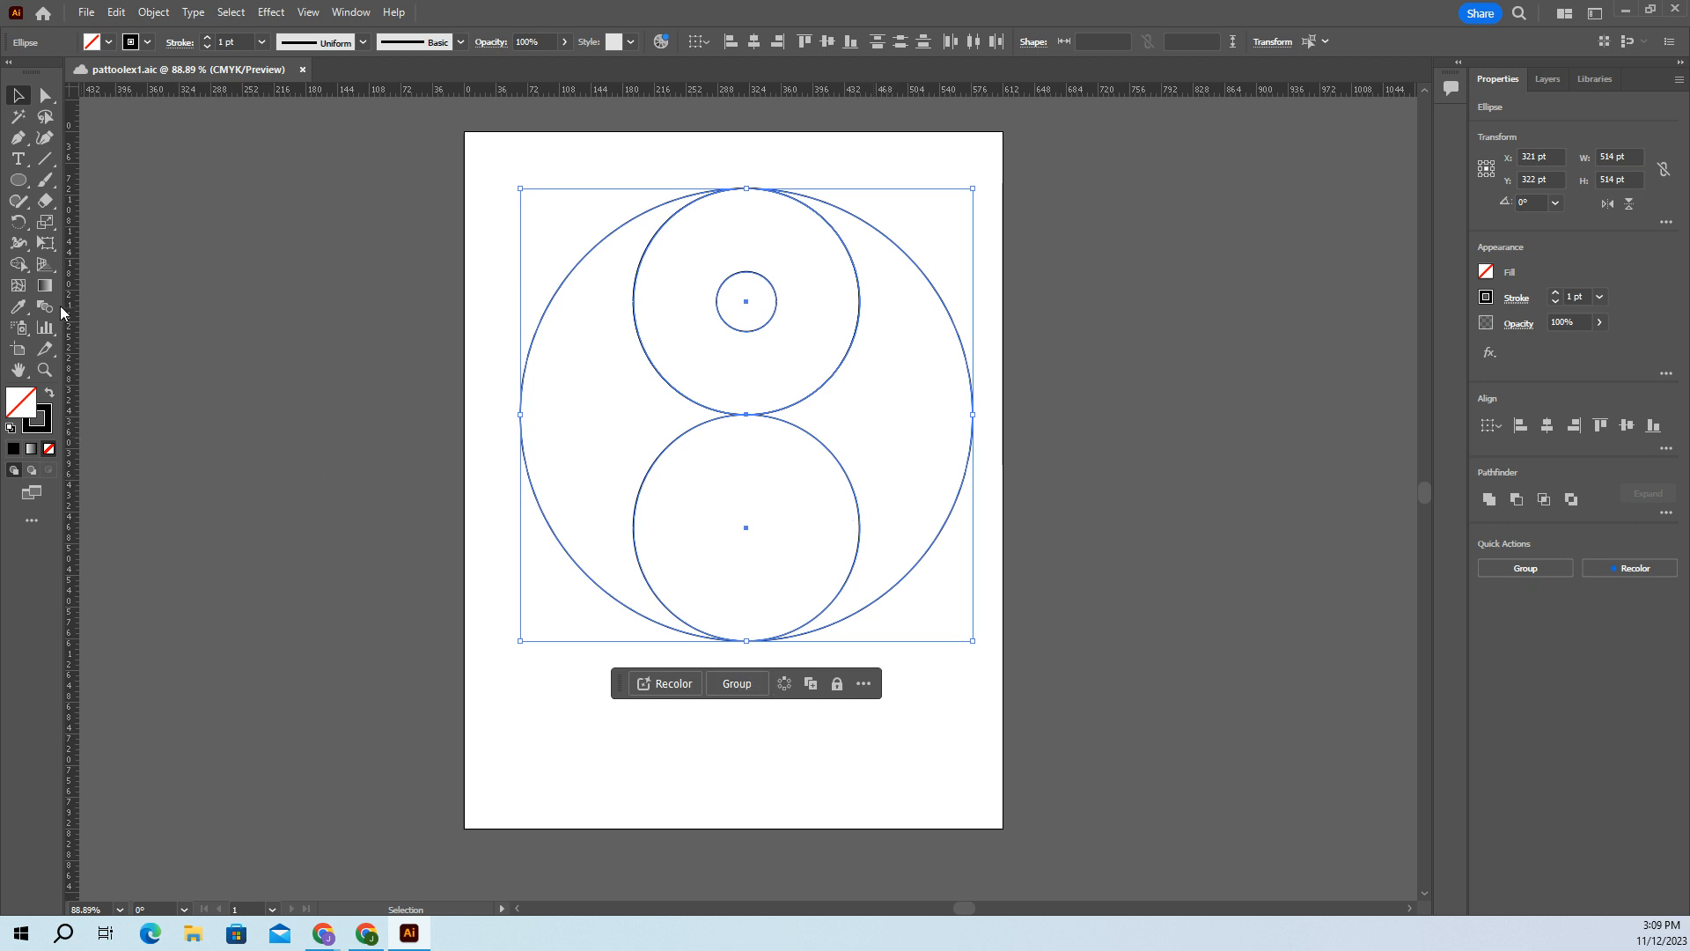
left_click(18, 263)
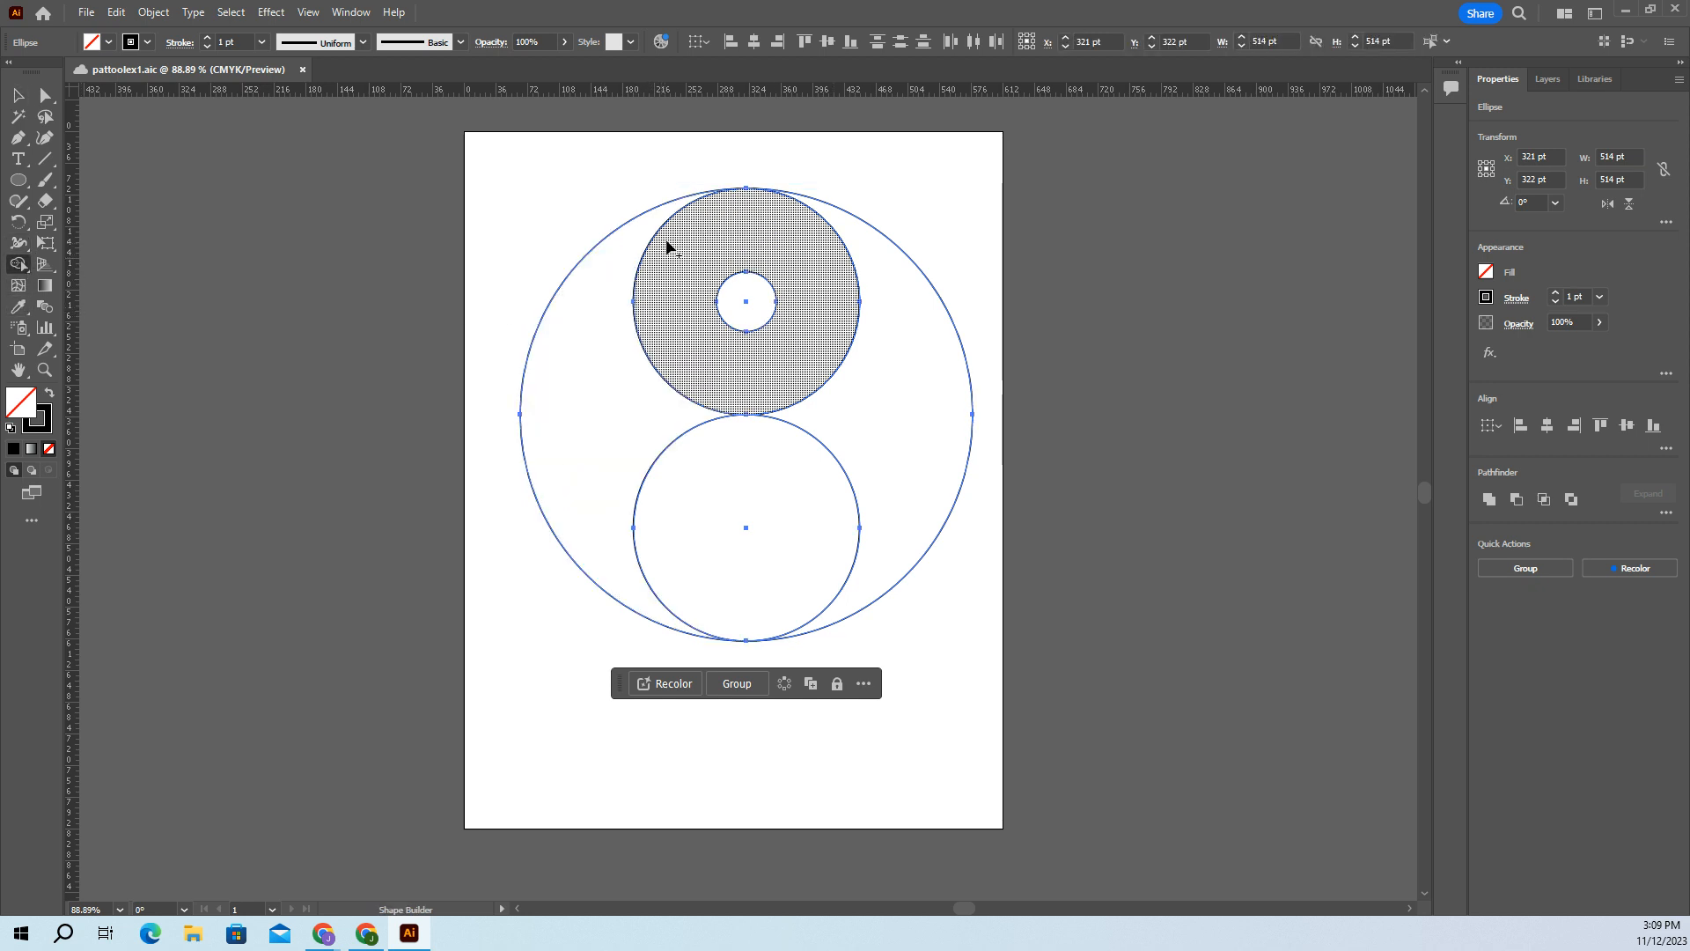
left_click_drag(658, 276, 604, 321)
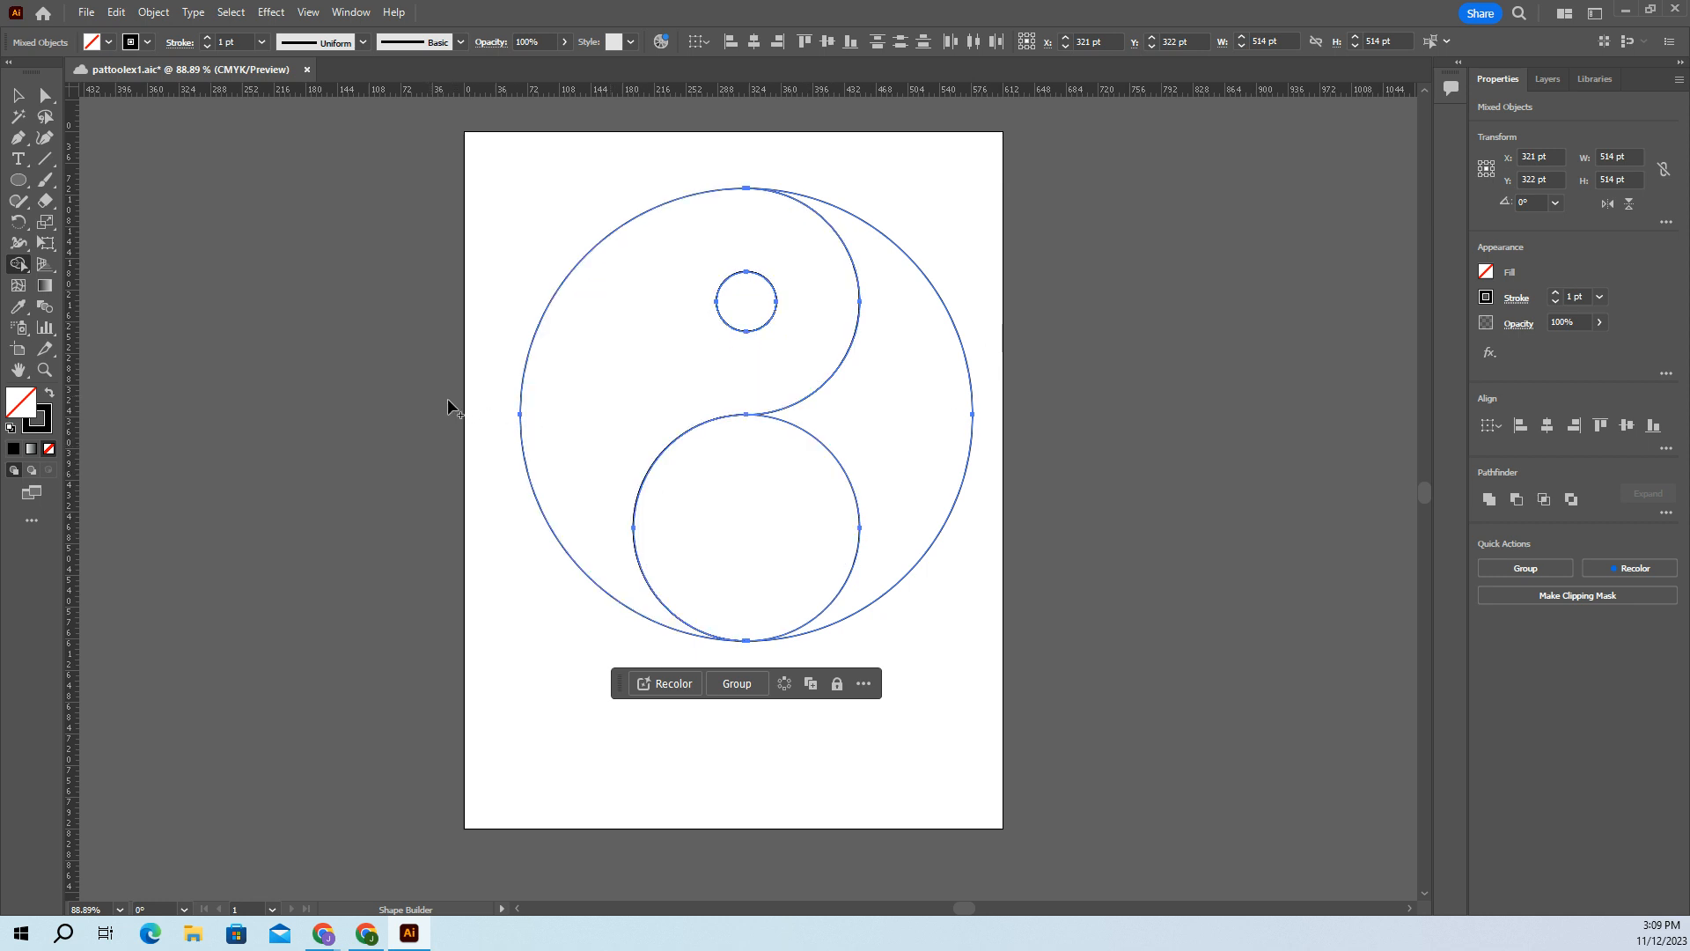
mouse_move(769, 467)
left_mouse_down()
mouse_move(818, 464)
mouse_move(890, 414)
mouse_move(902, 431)
left_mouse_up()
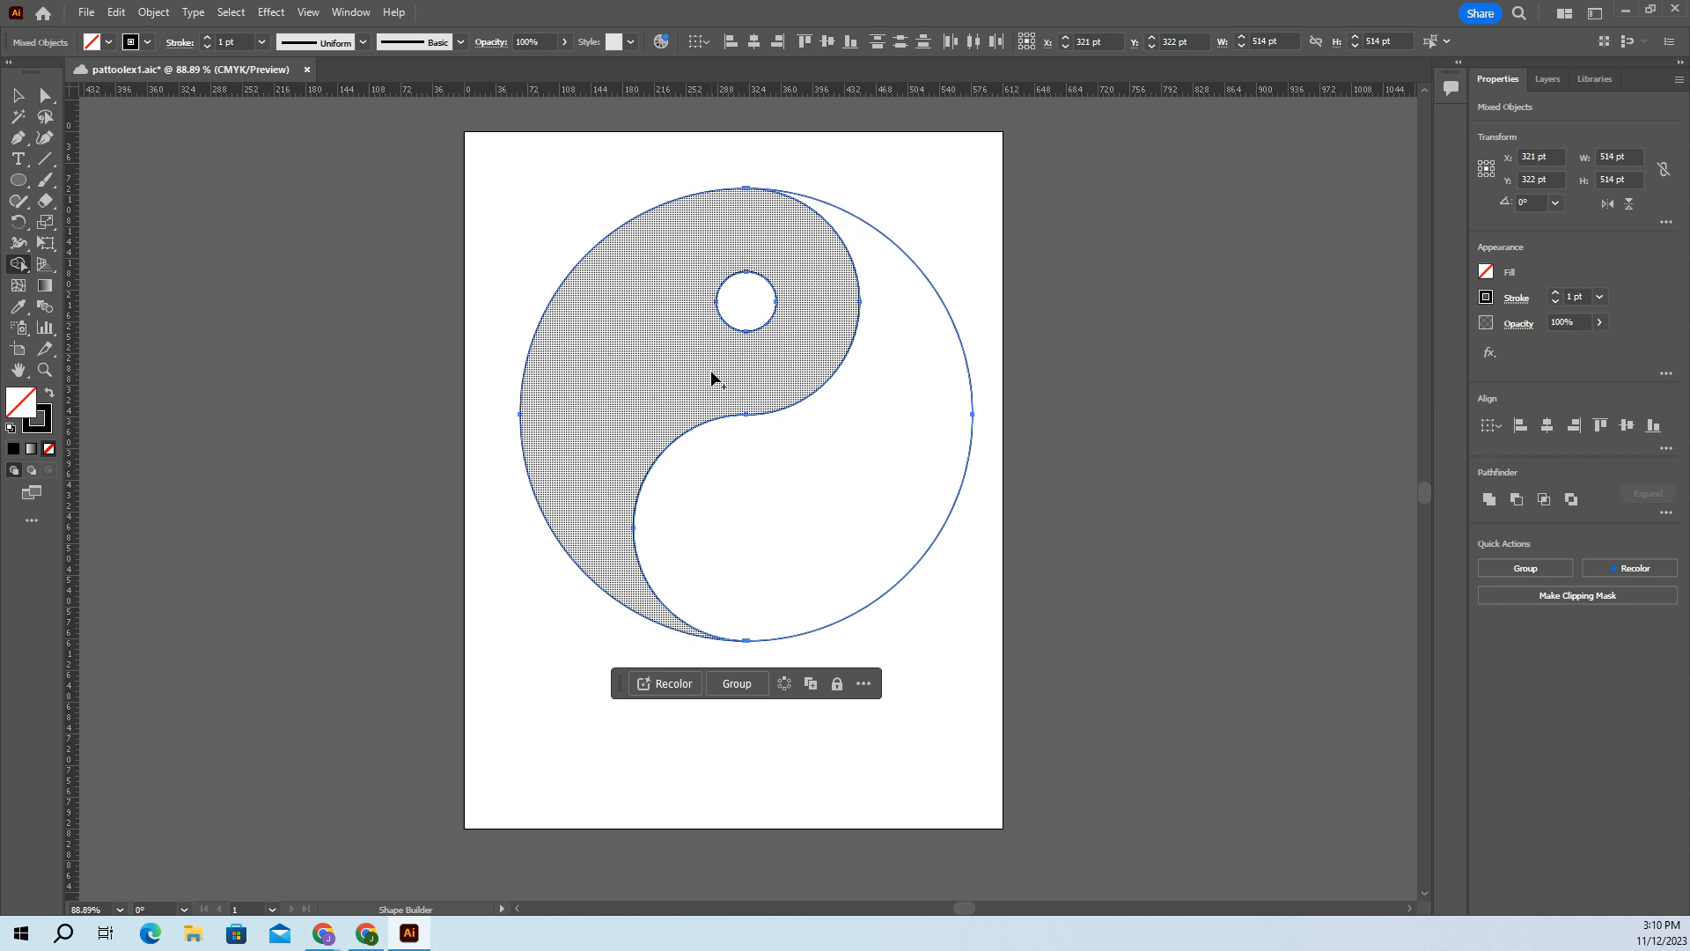
Step: Subtract the small circle from the merged left half with Shape Builder, leaving a hole in its upper lobe
left_click(751, 304, "alt")
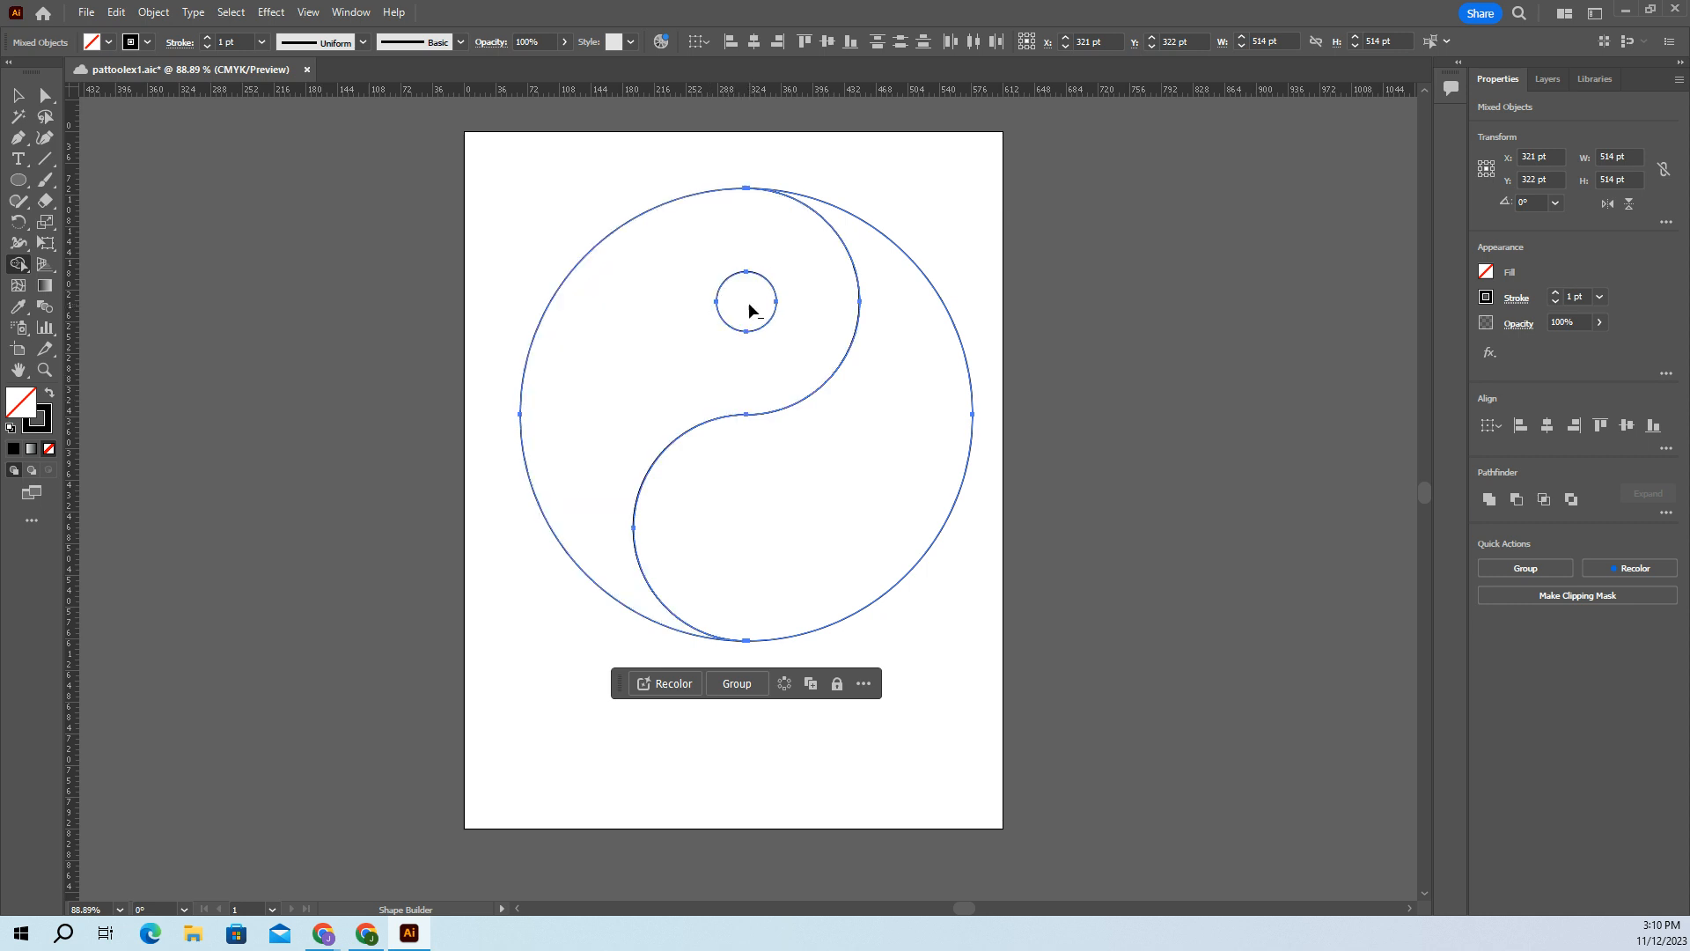
key("alt")
left_click(14, 99)
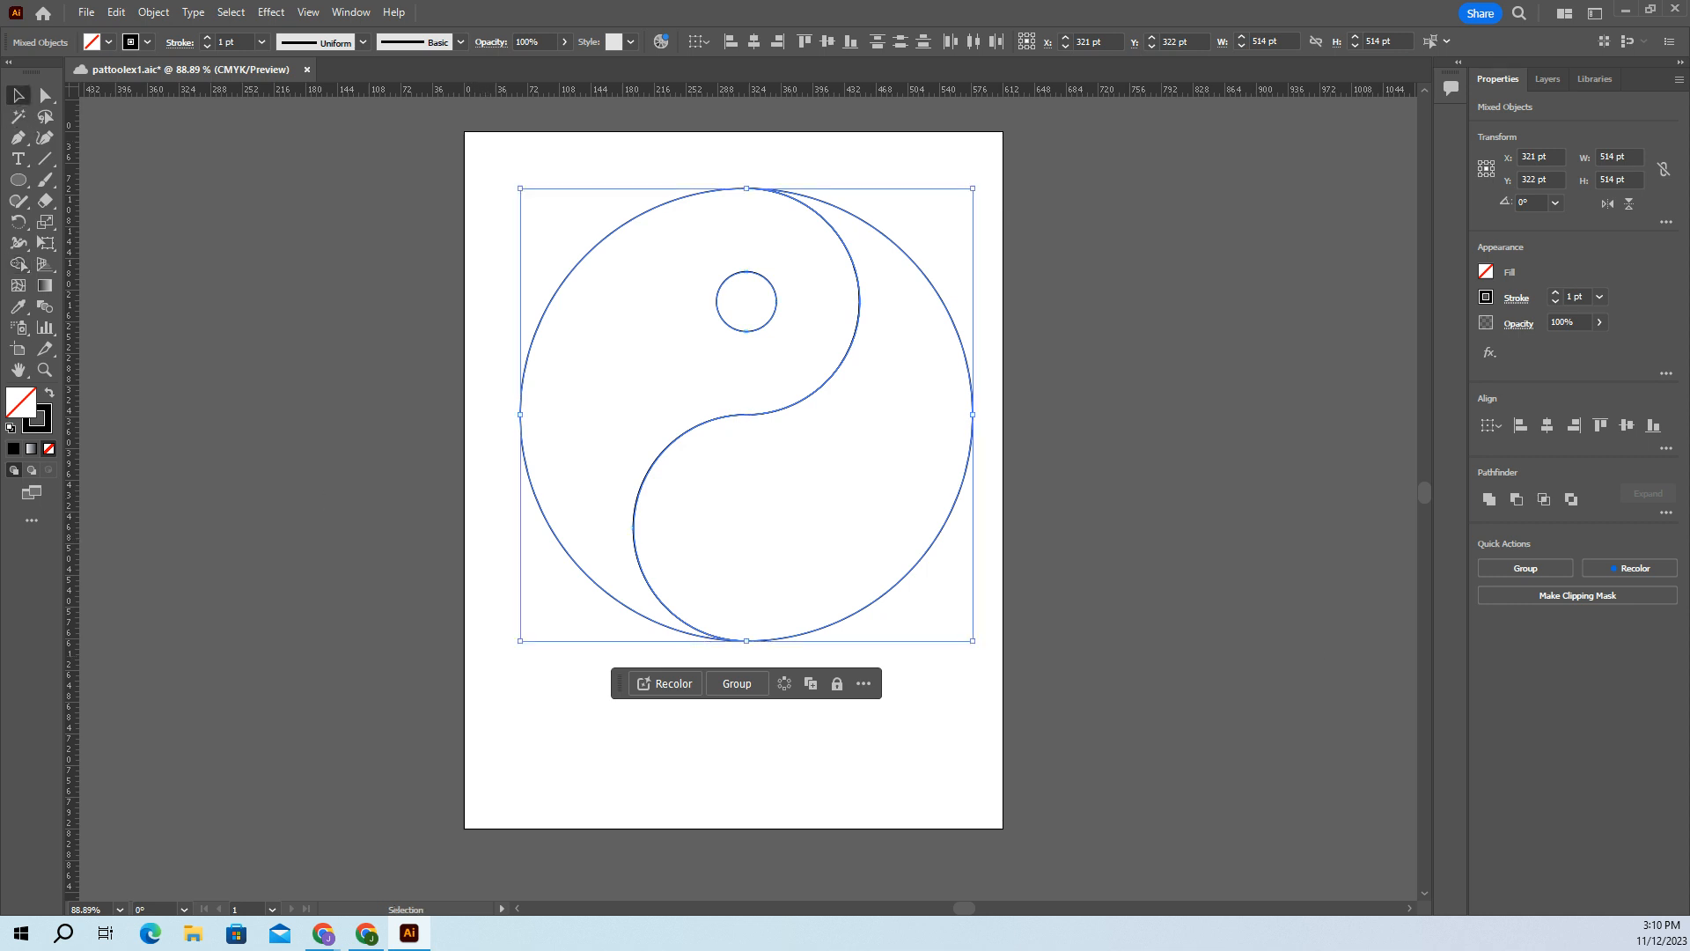
Step: Place a circle 68 pt in diameter in the lower lobe of the right half, and deselect it
key("alt+Tab")
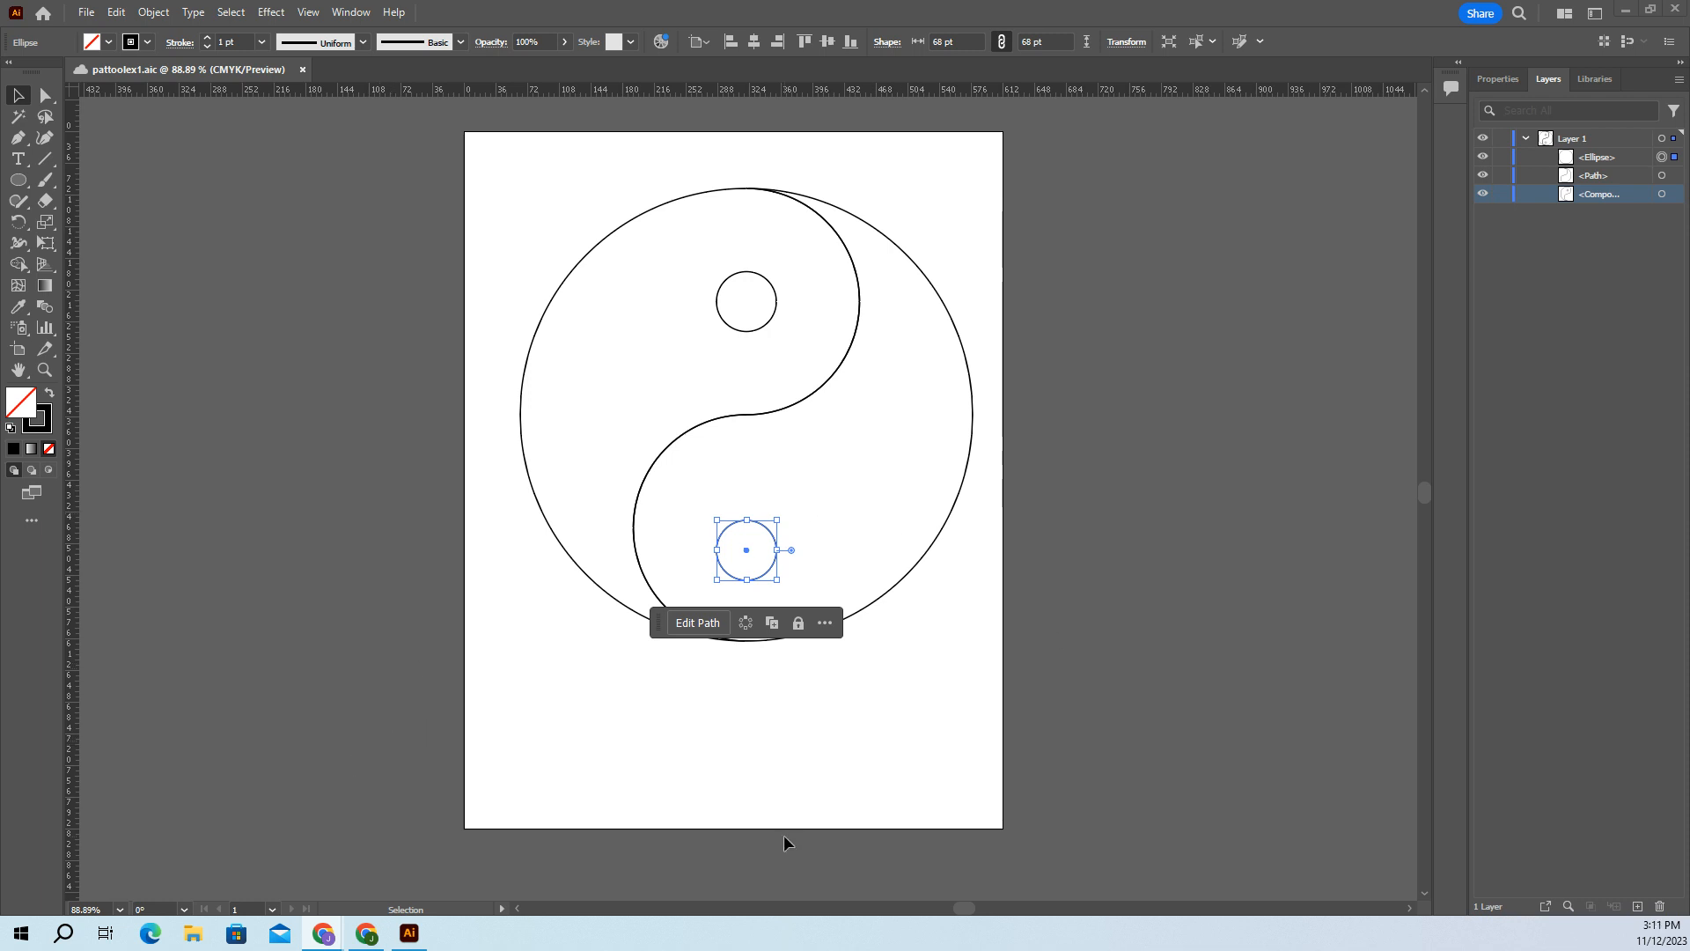
left_click(782, 835)
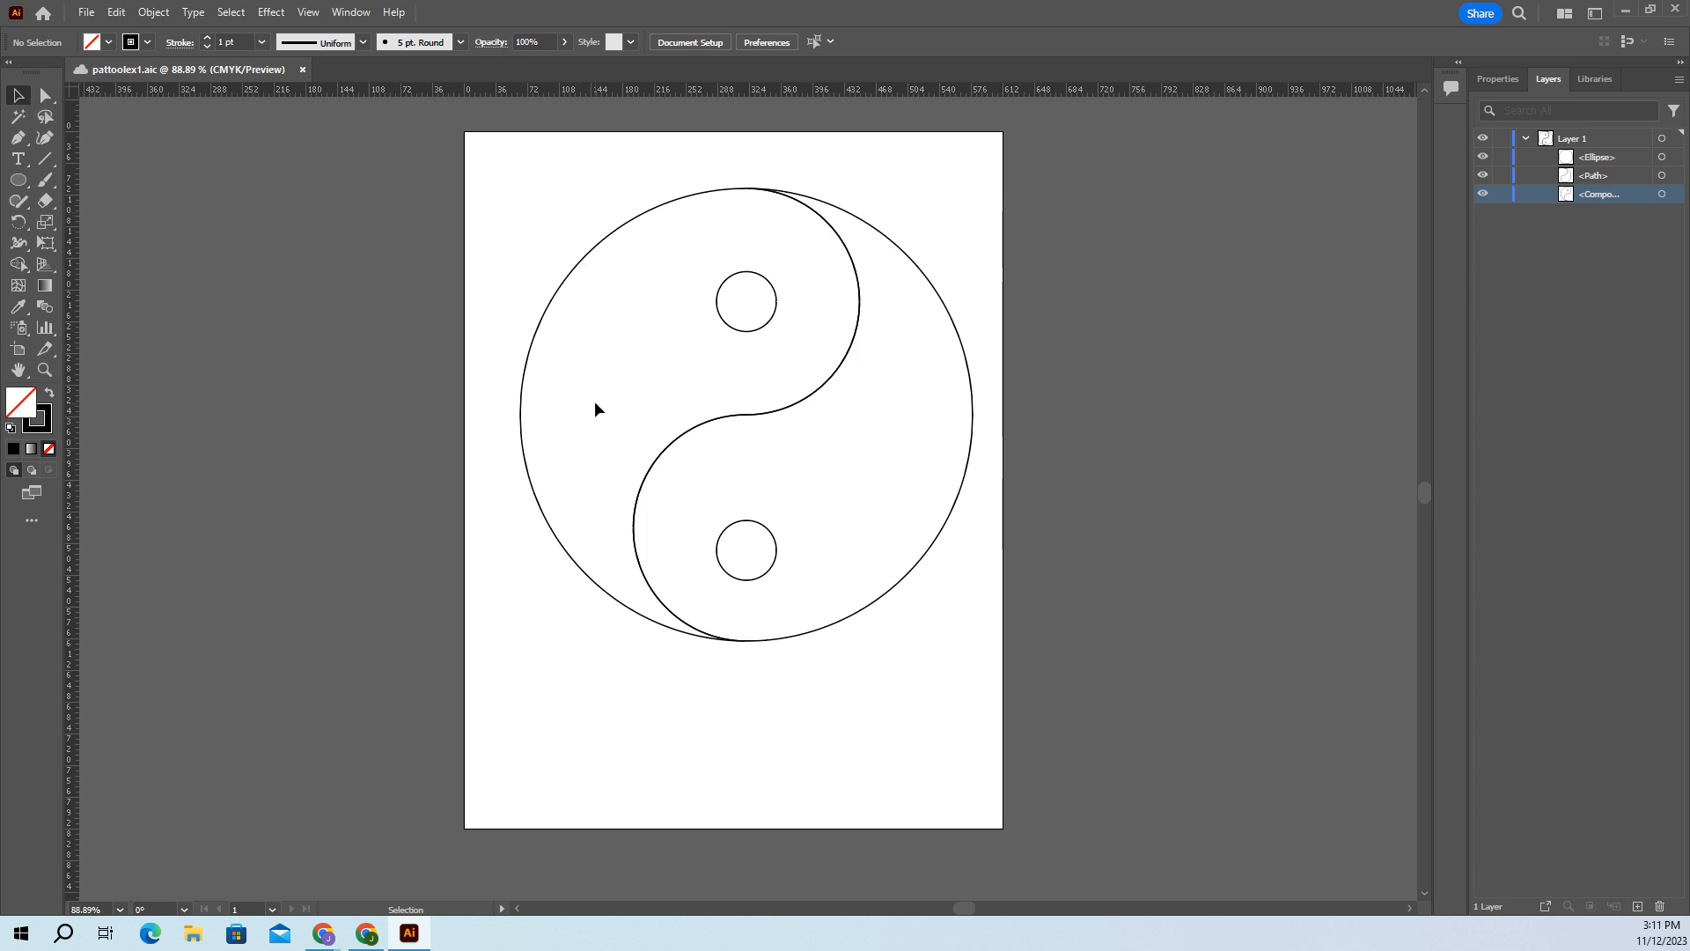
left_click(852, 260)
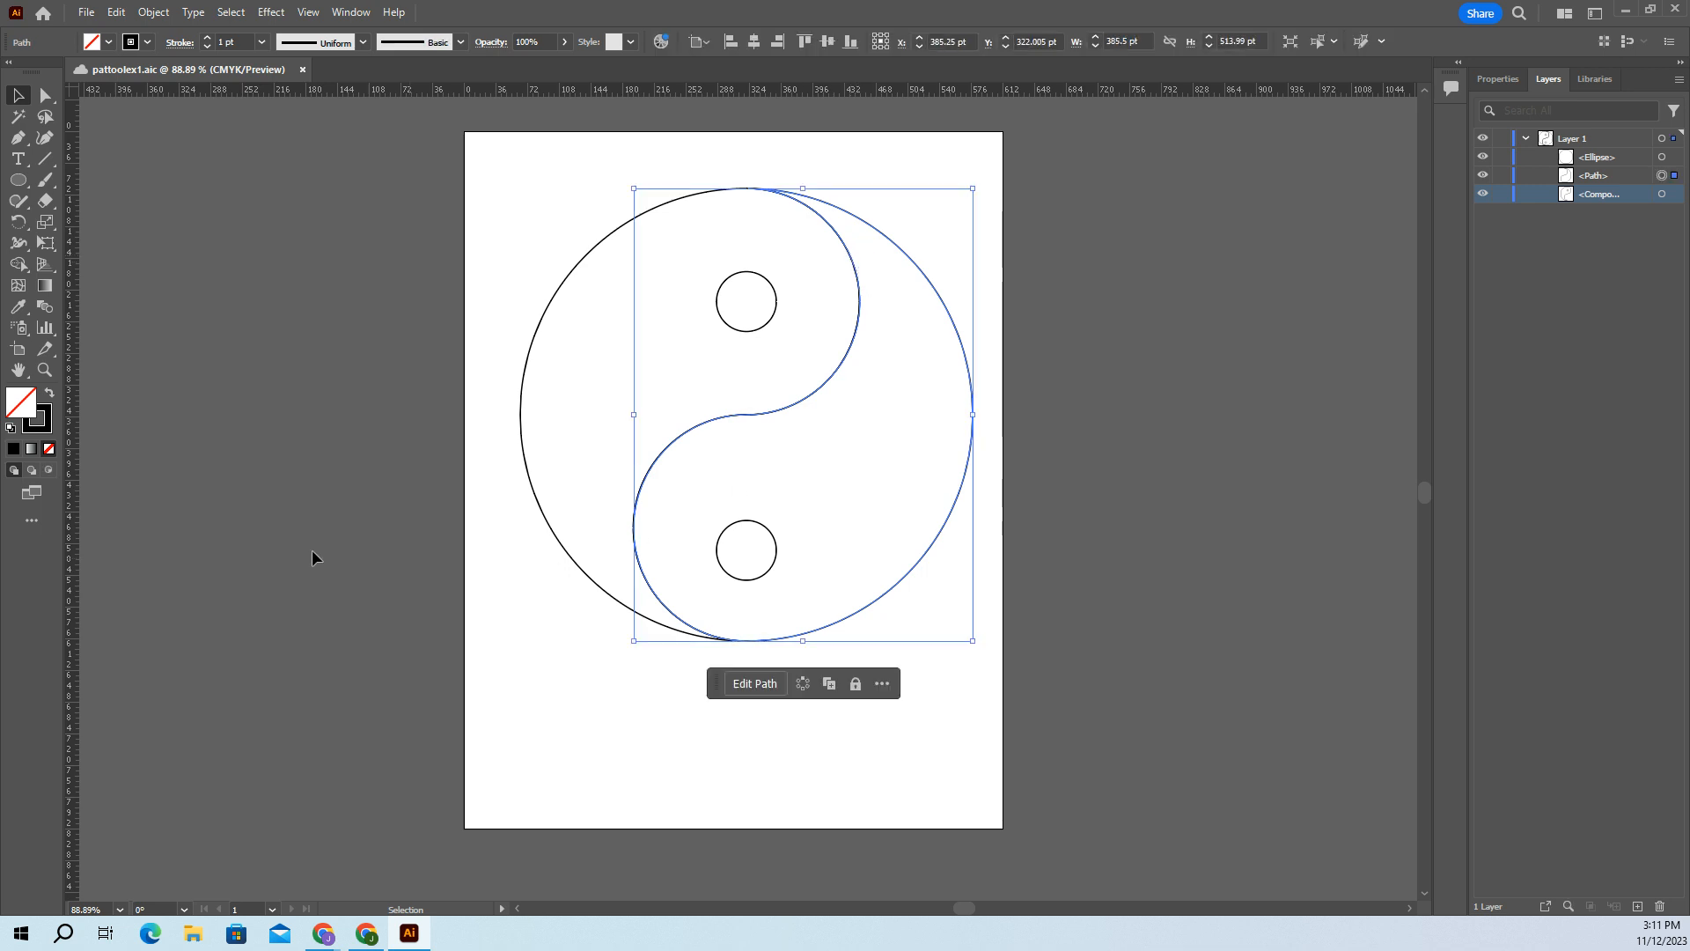
left_click(50, 393)
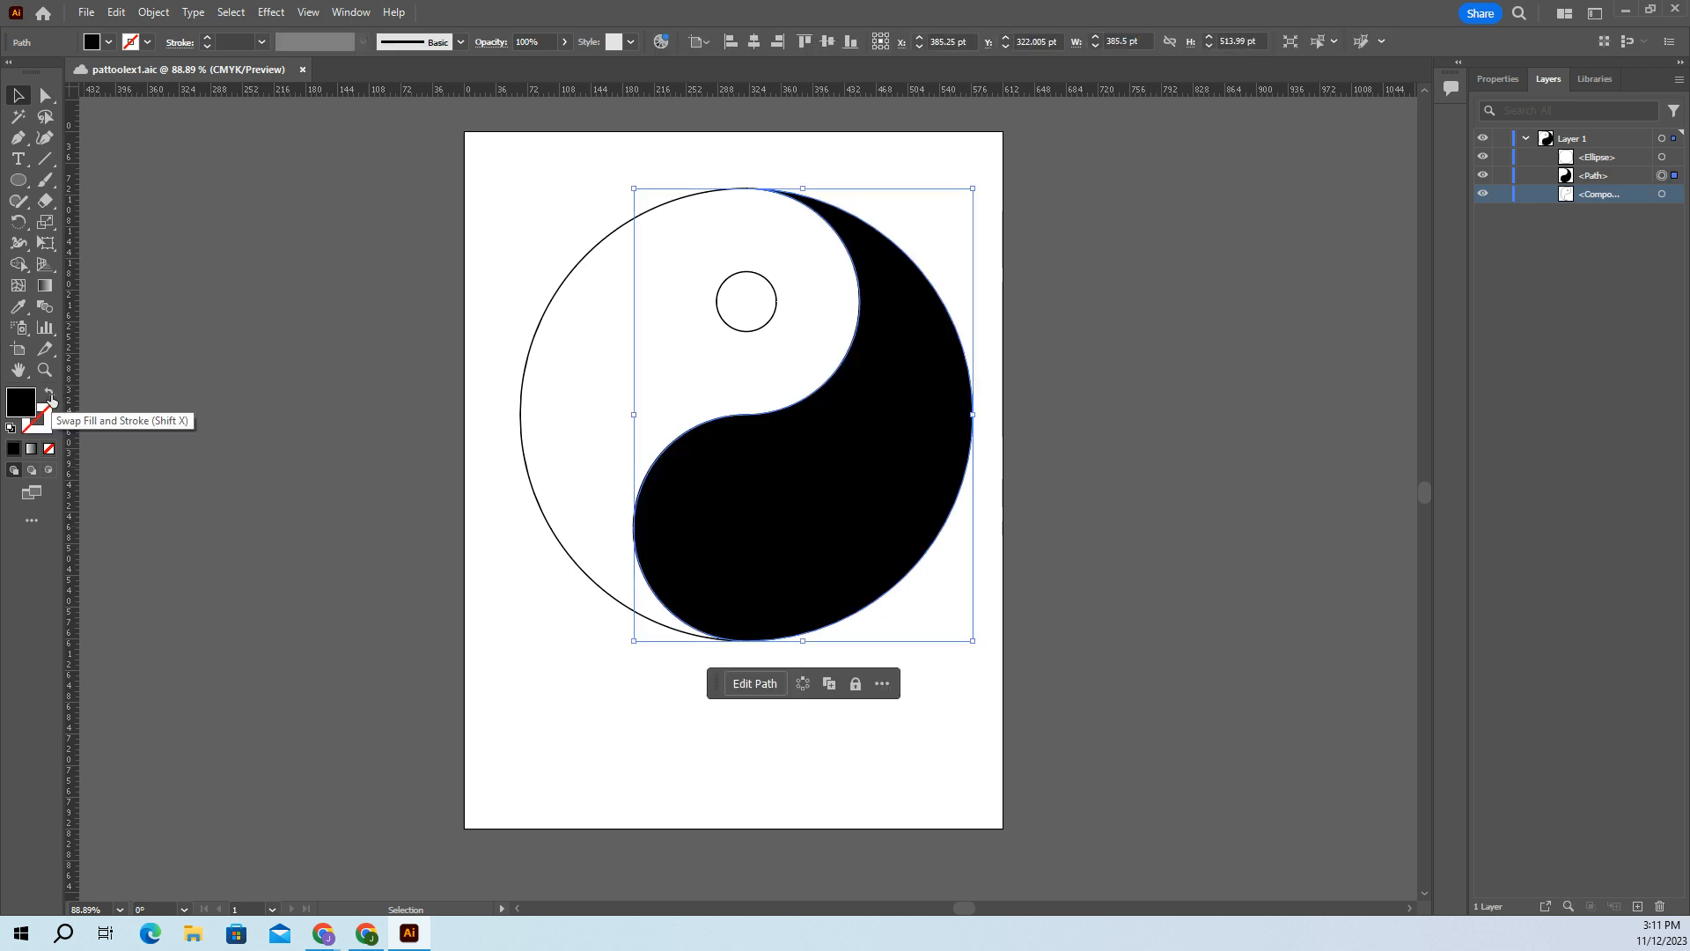
left_click(49, 393)
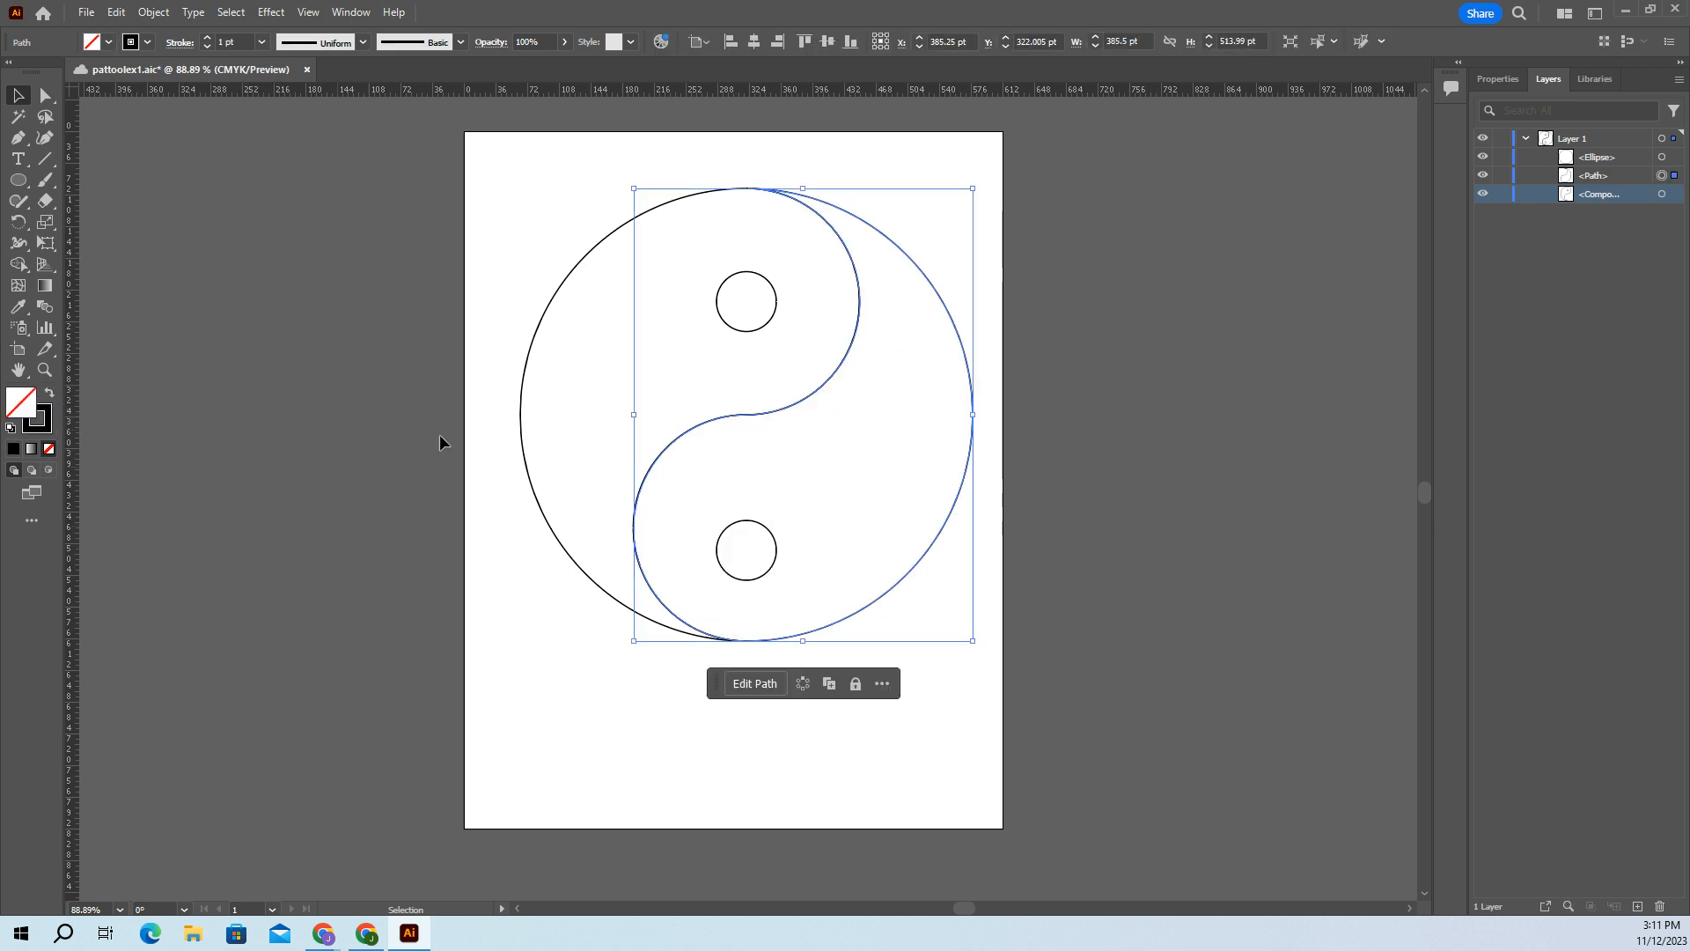
left_click(475, 387)
Step: Swap fill and stroke on the left half and on the small lower circle to make both solid black, and deselect
left_click(539, 314)
left_click(49, 393)
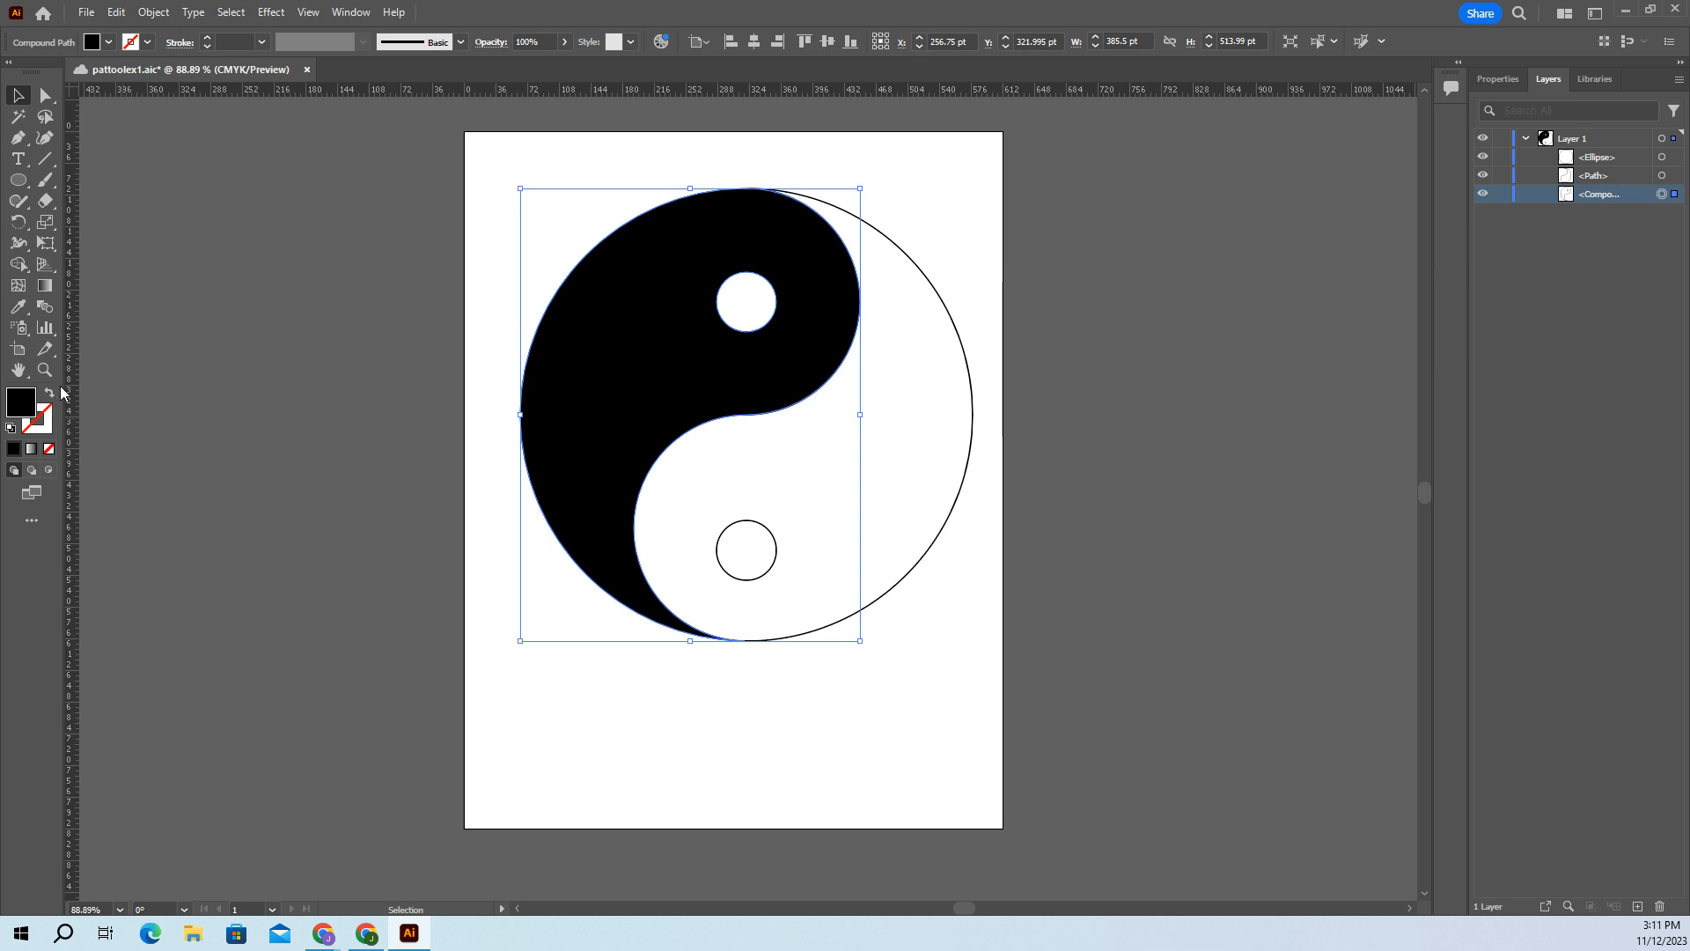
left_click(774, 550)
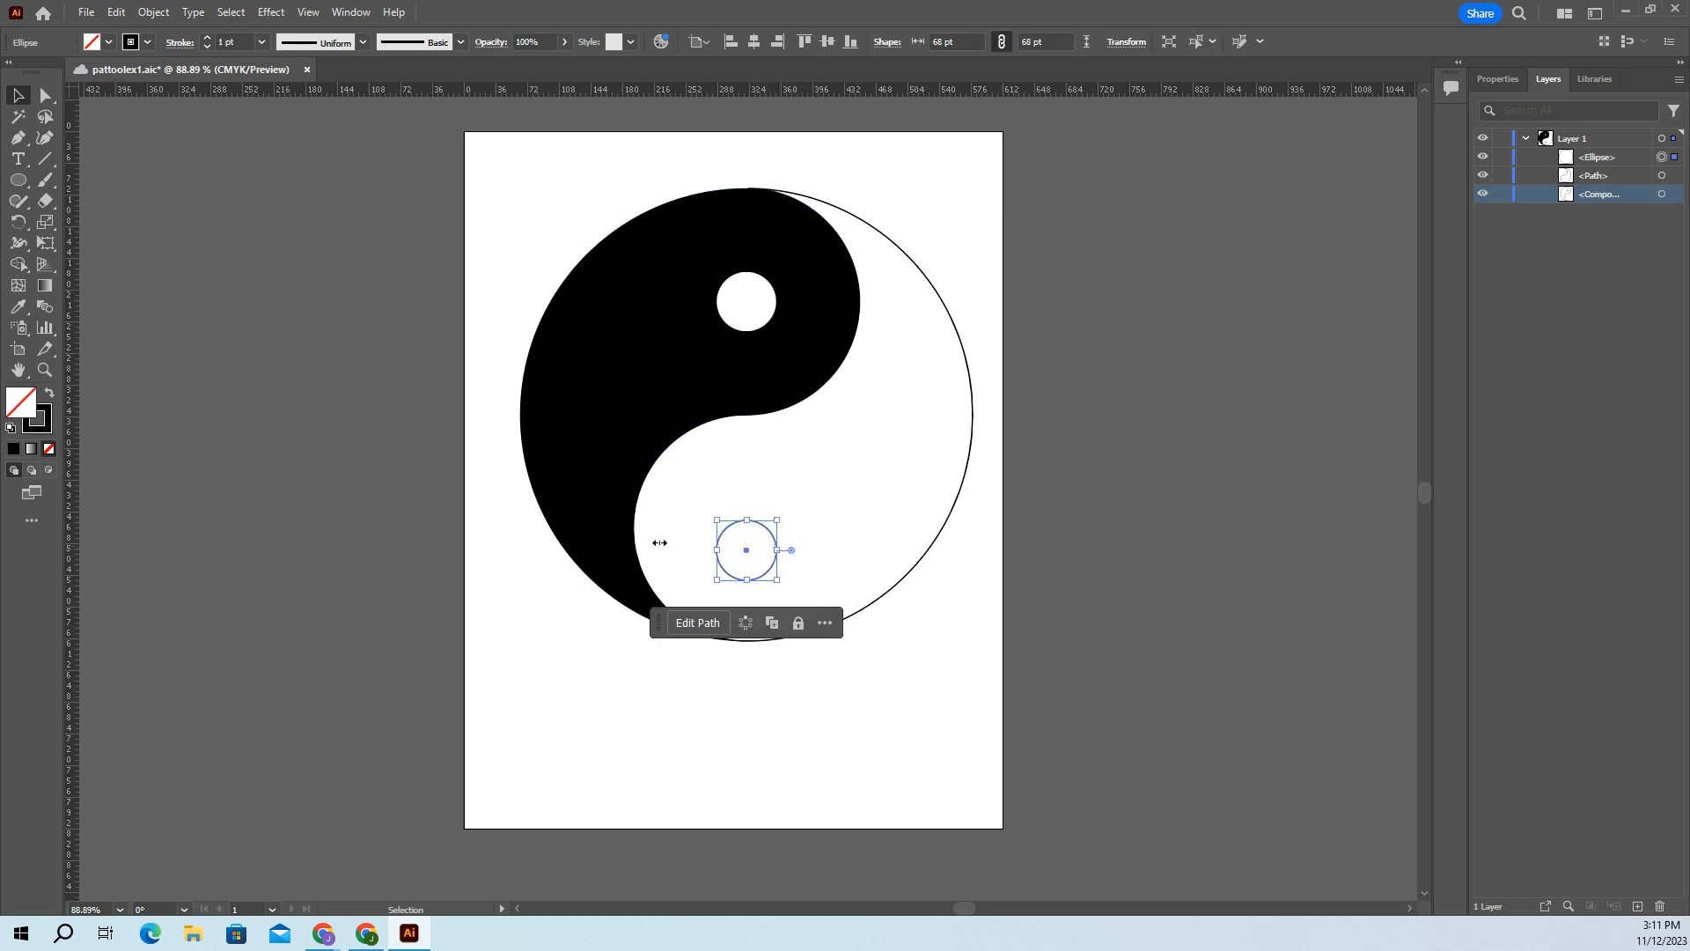
left_click(50, 392)
left_click(837, 763)
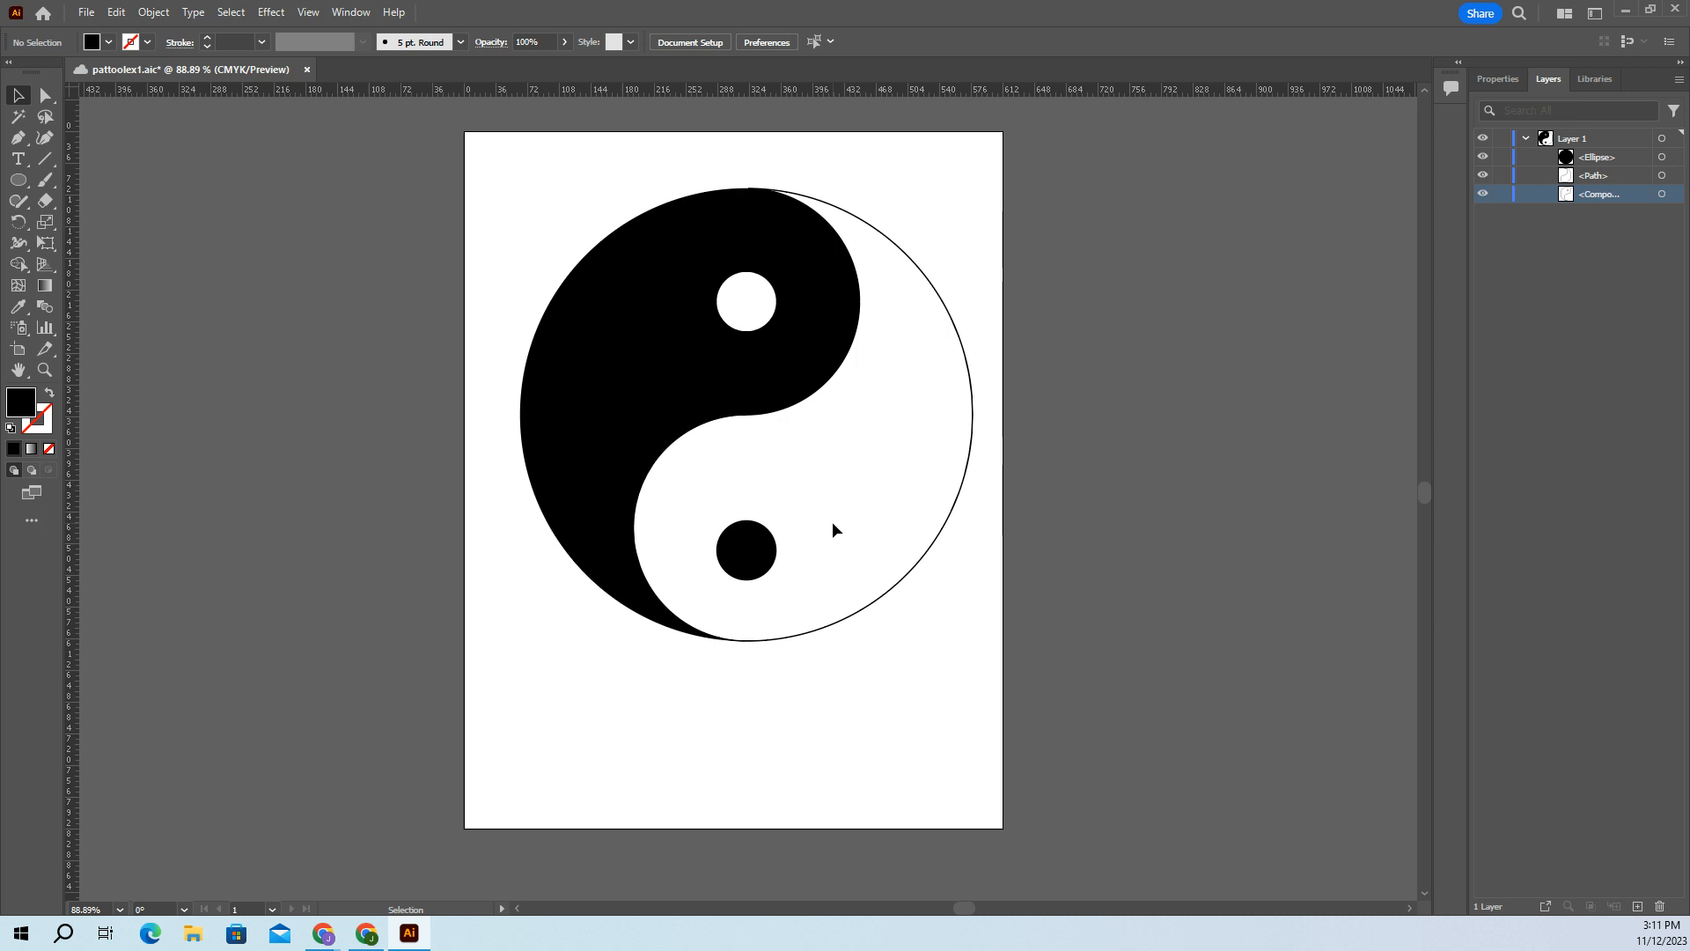
Step: Place a five-sided polygon with a 50 pt radius below the symbol's lower left, and swap its fill and stroke to leave an outline
left_click(19, 180)
left_click(24, 188)
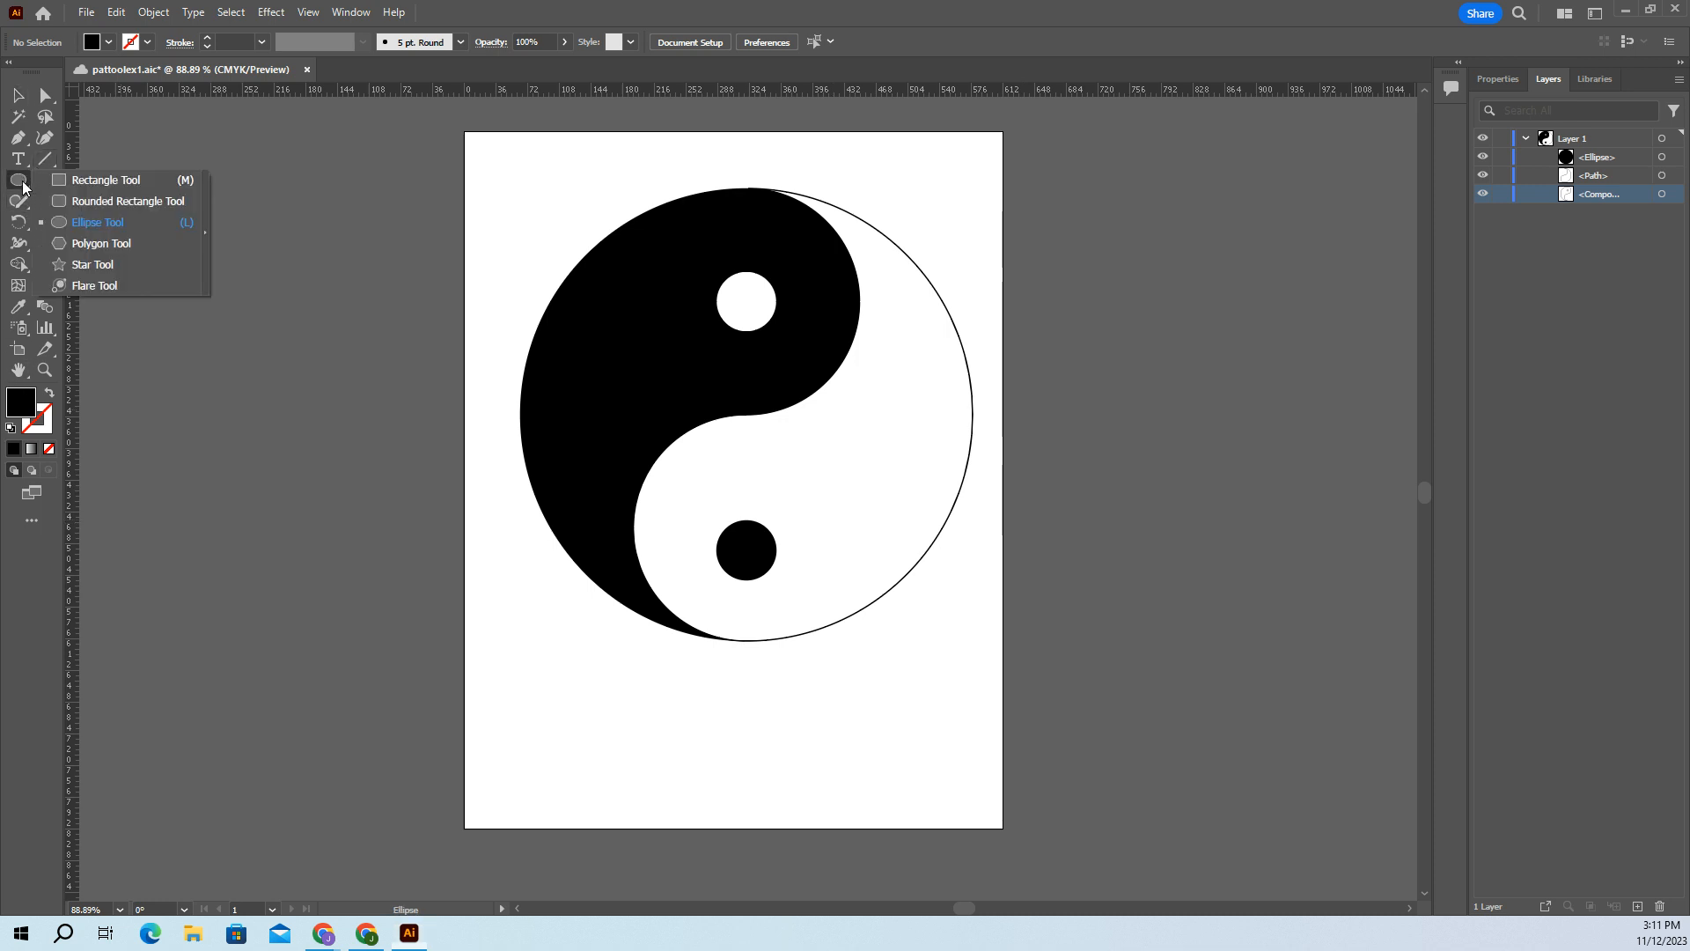
left_click(157, 253)
left_click(538, 630)
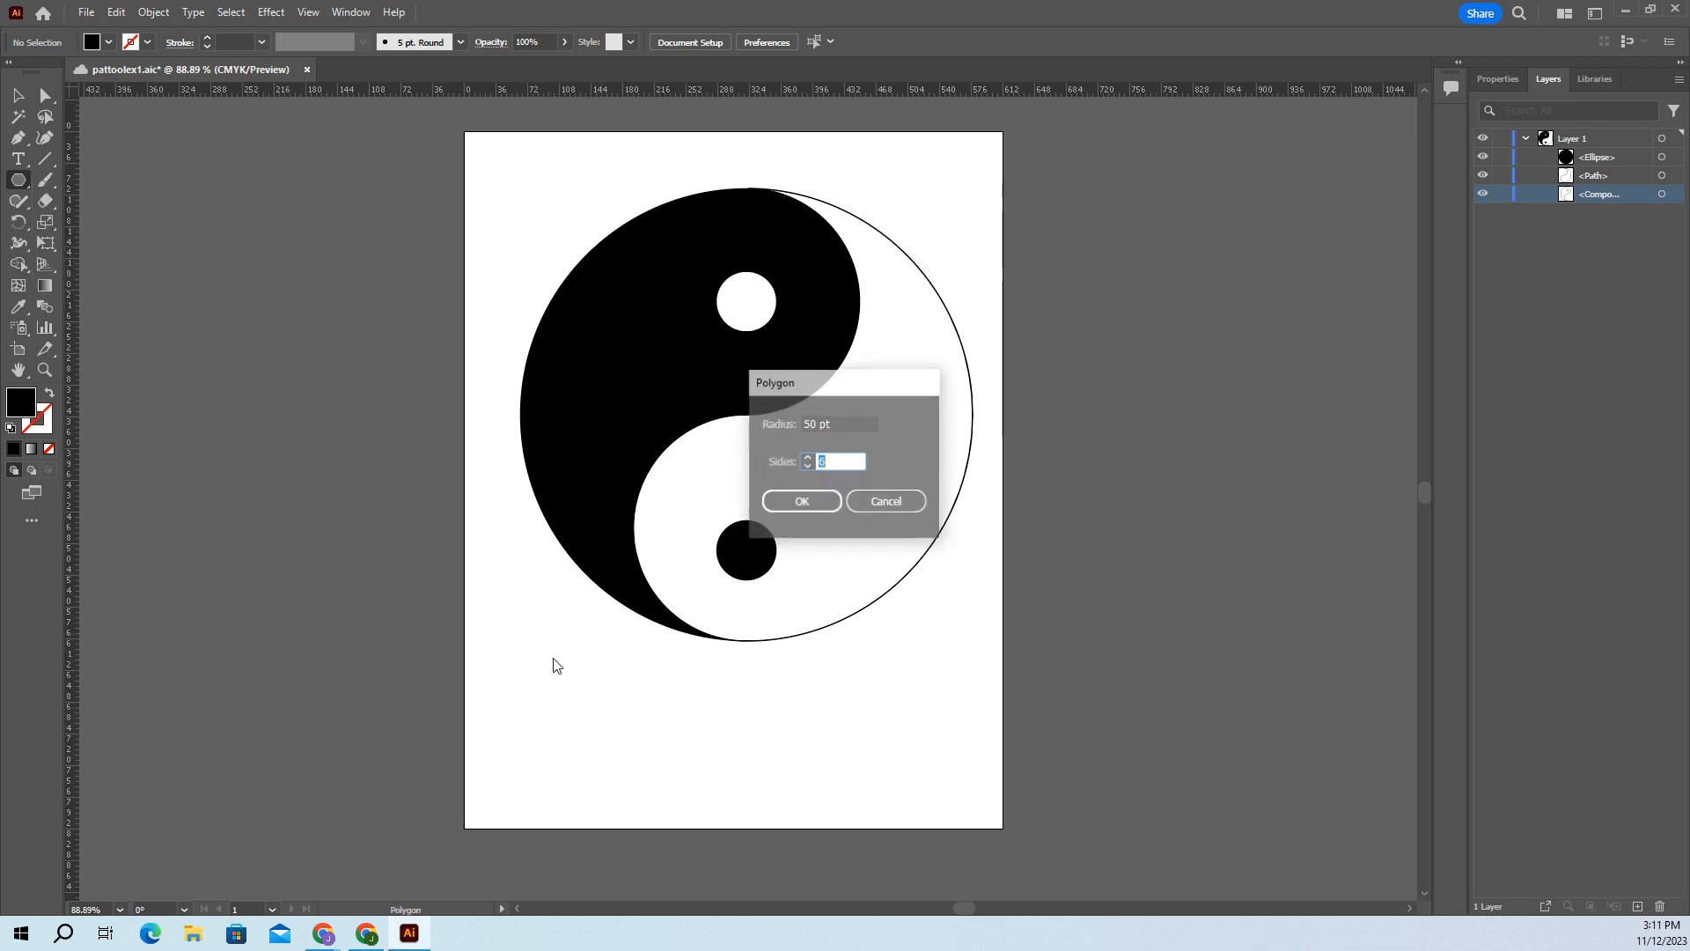
left_click(808, 466)
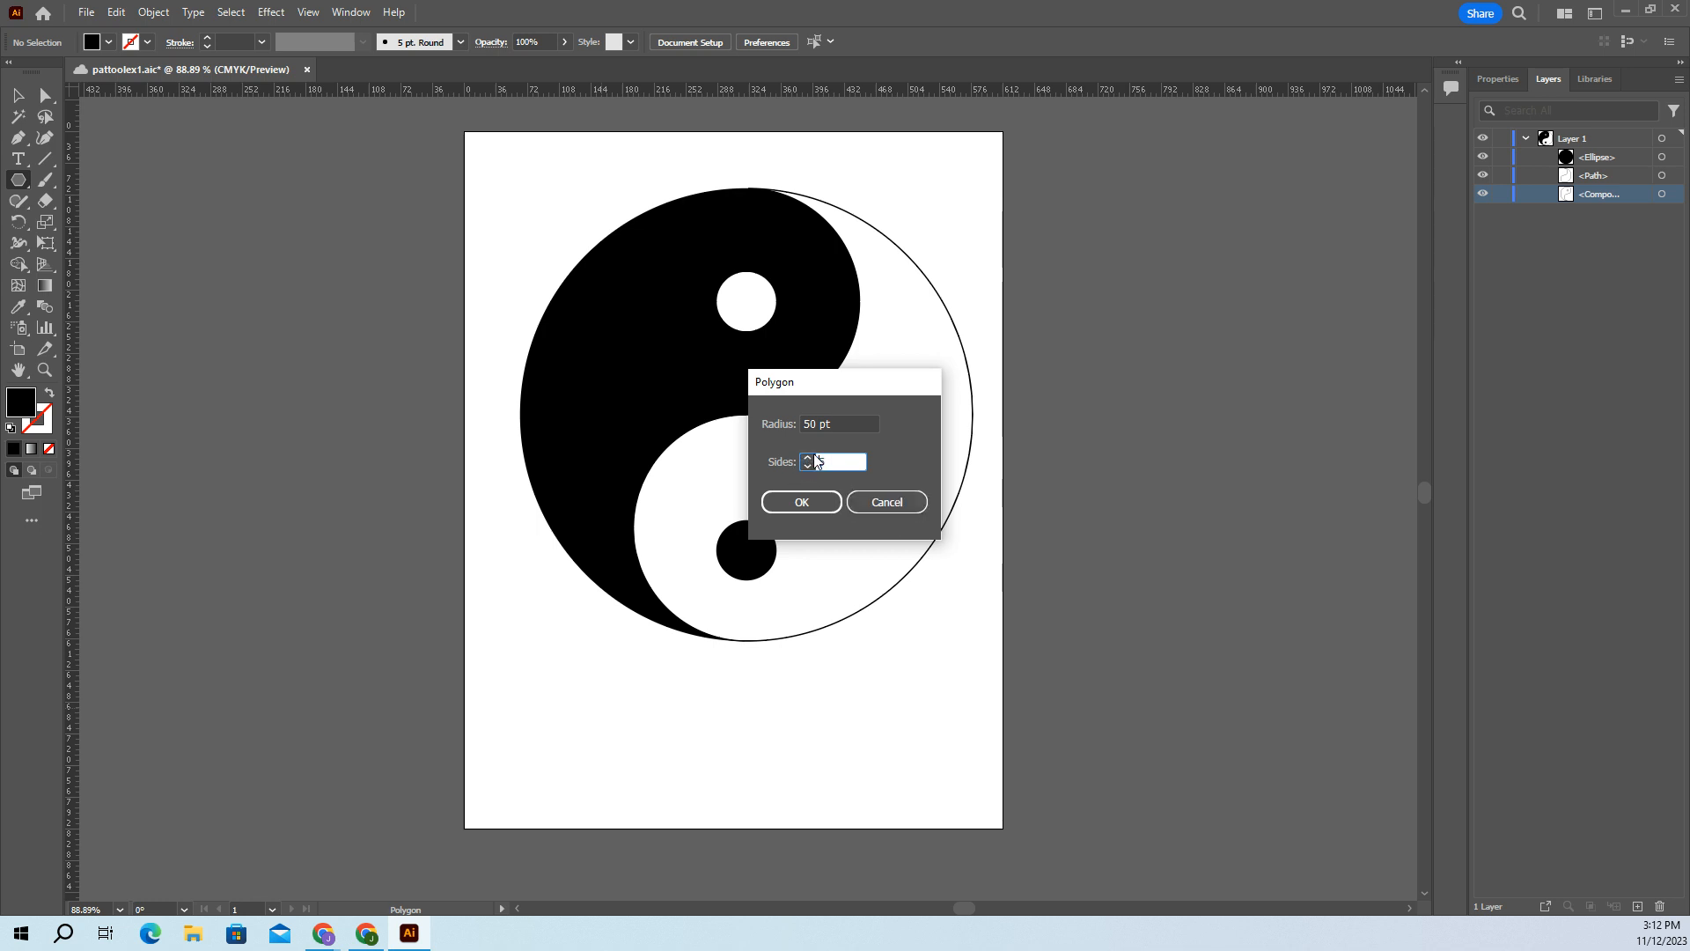
left_click(801, 502)
left_click_drag(537, 627, 569, 688)
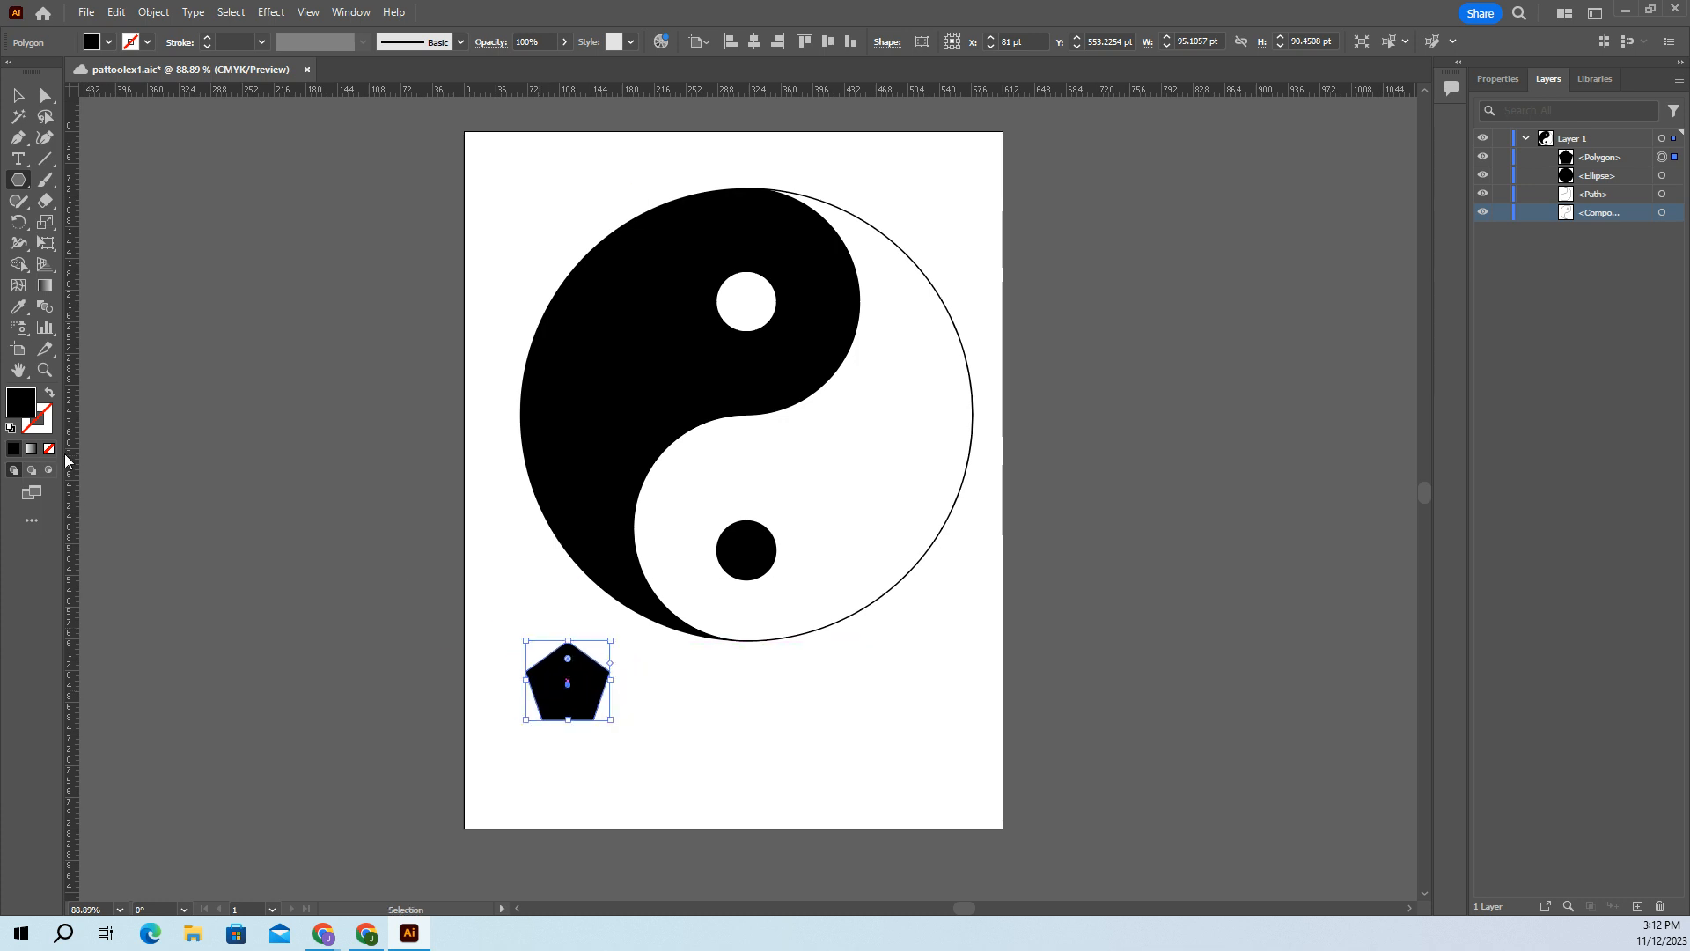
left_click(50, 393)
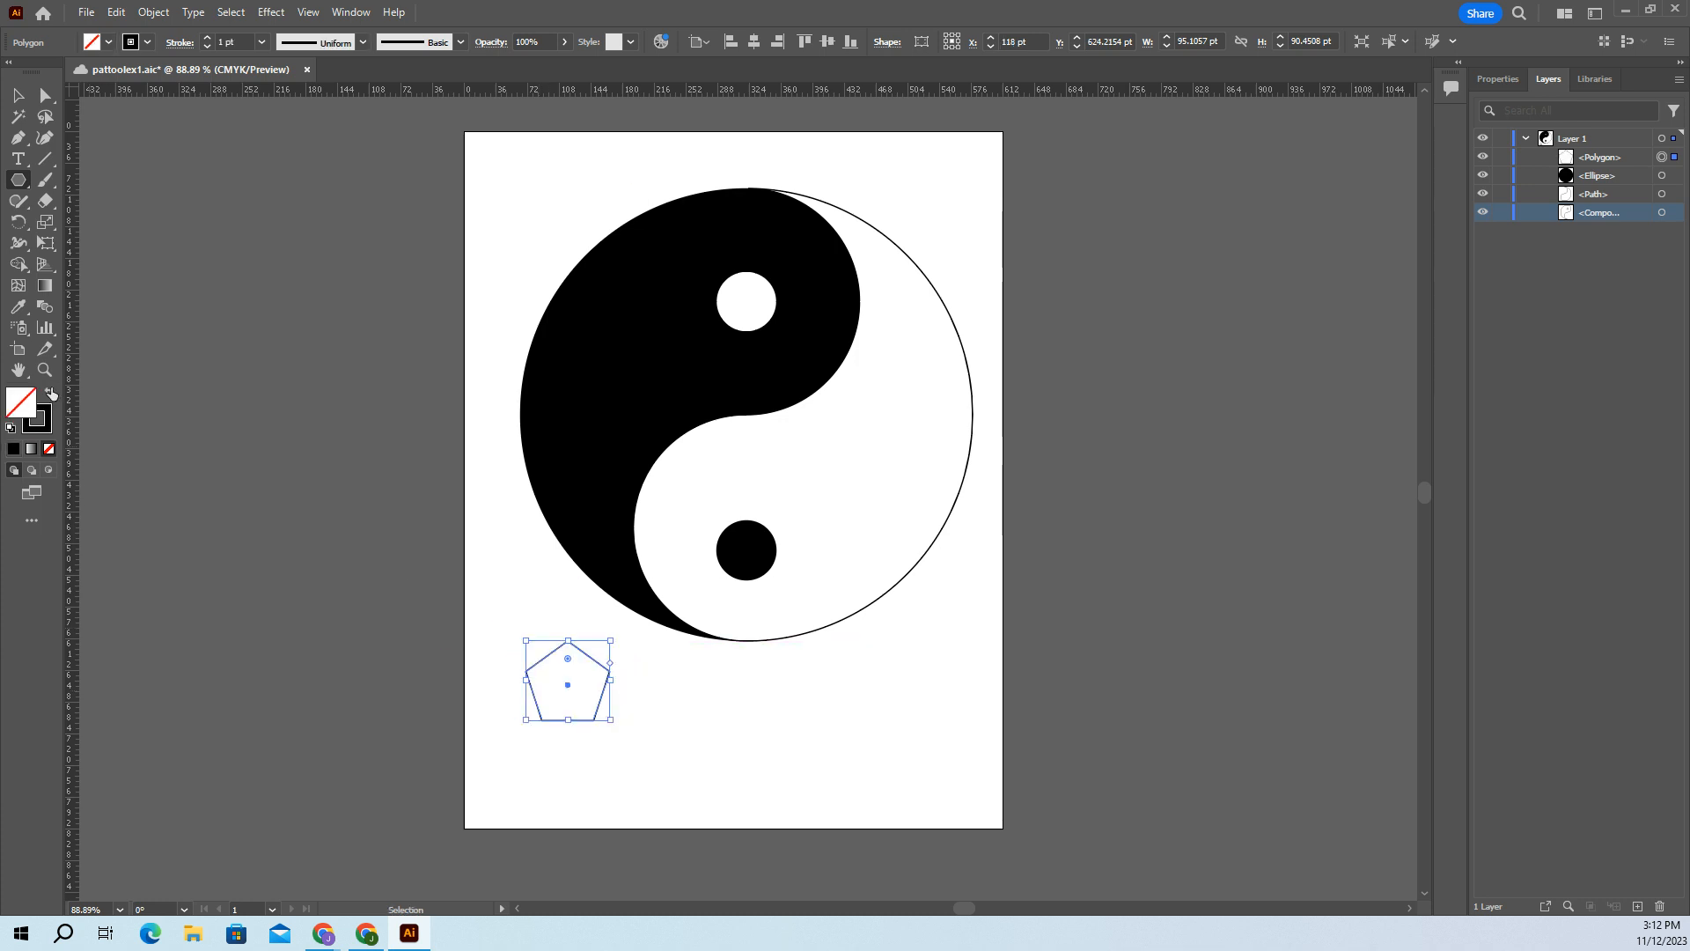
left_click(691, 719)
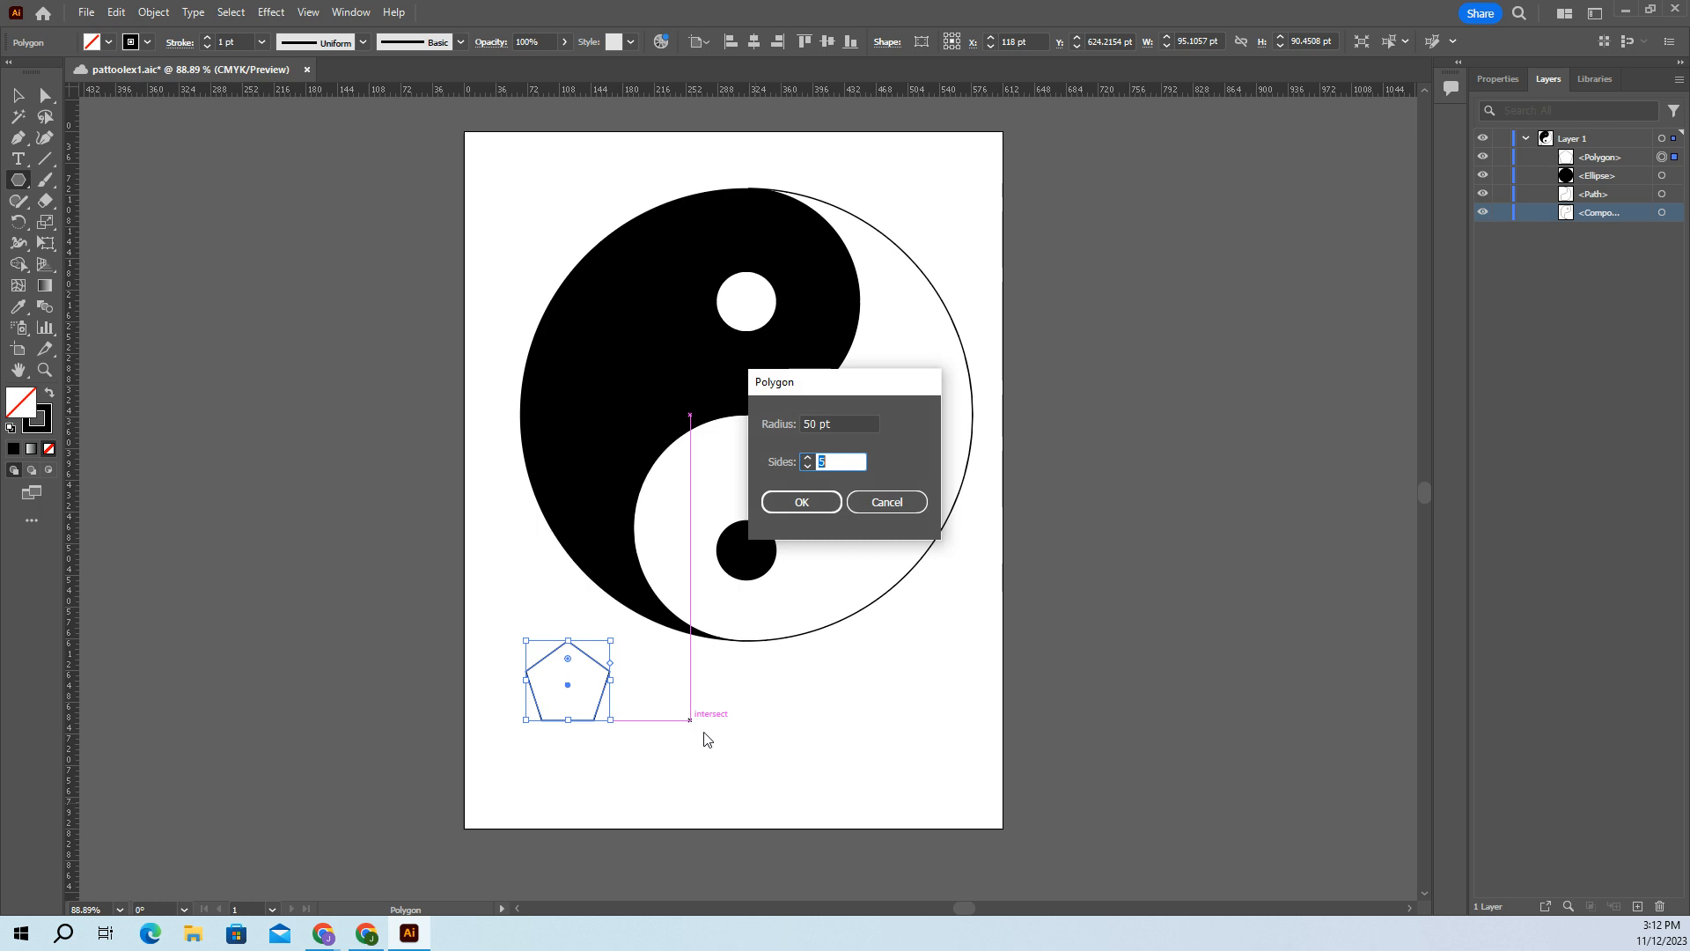
left_click(882, 500)
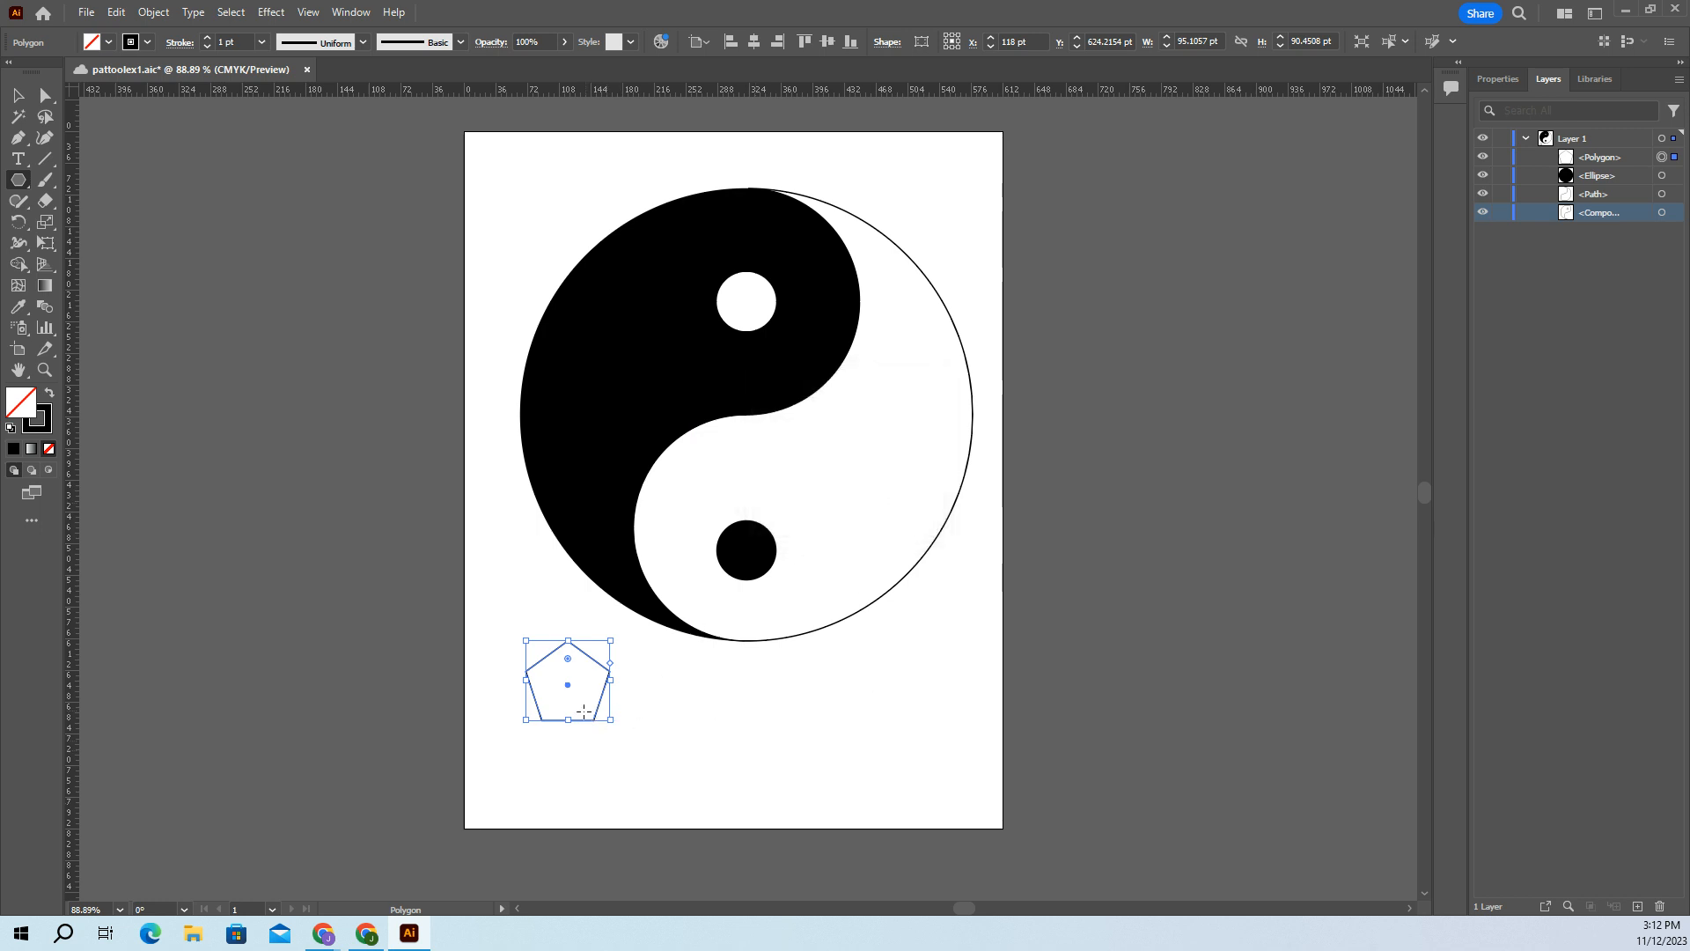
left_click(560, 745)
left_click(889, 501)
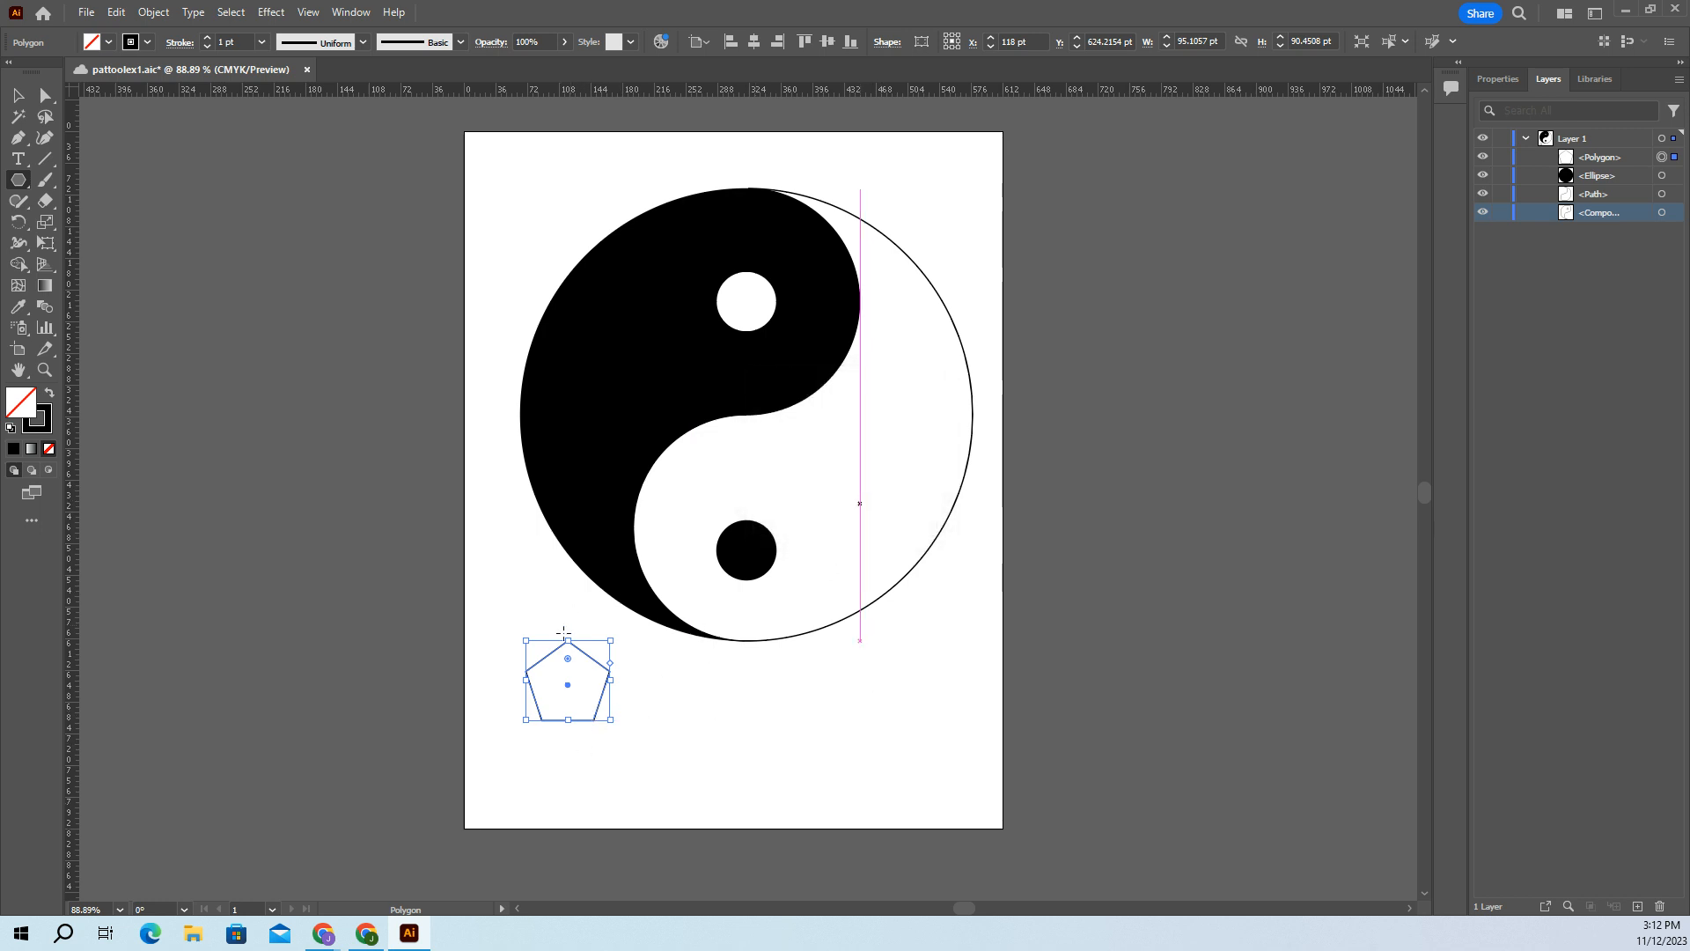
Step: Create a second five-sided polygon with a 50 pt radius and place it level with the first, touching its right corner
left_click(595, 678)
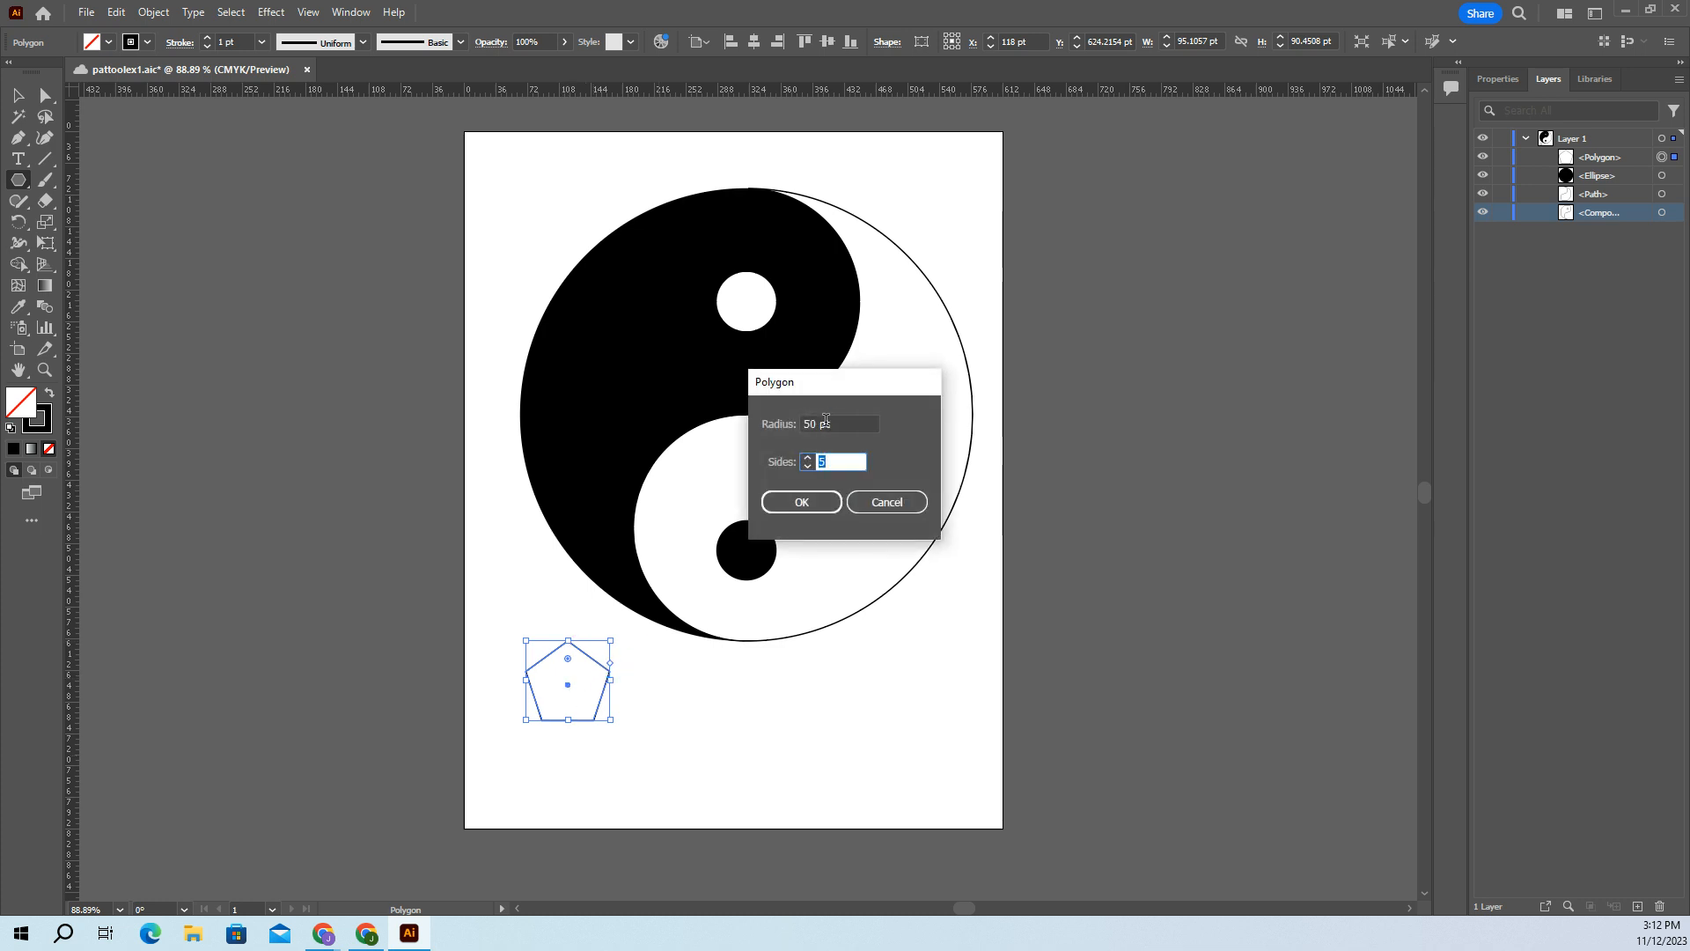
left_click(823, 503)
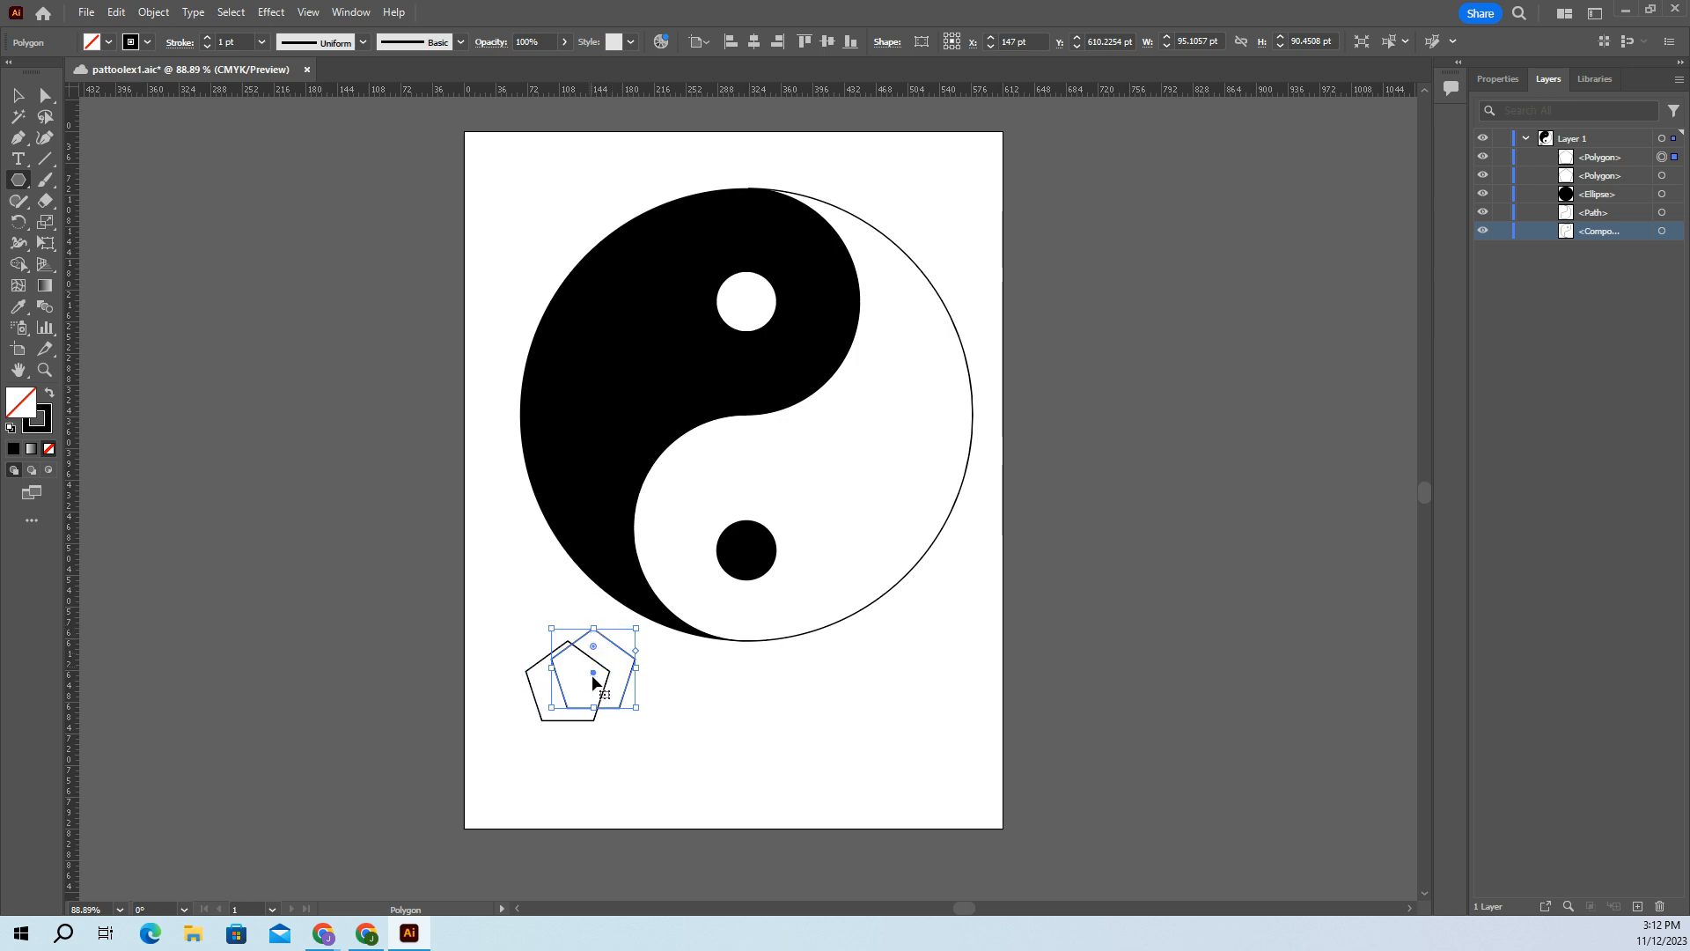
left_click_drag(610, 685, 653, 683)
Step: Rotate the right-hand pentagon roughly half a turn with the Rotate transform so that it points downward
right_click(653, 683)
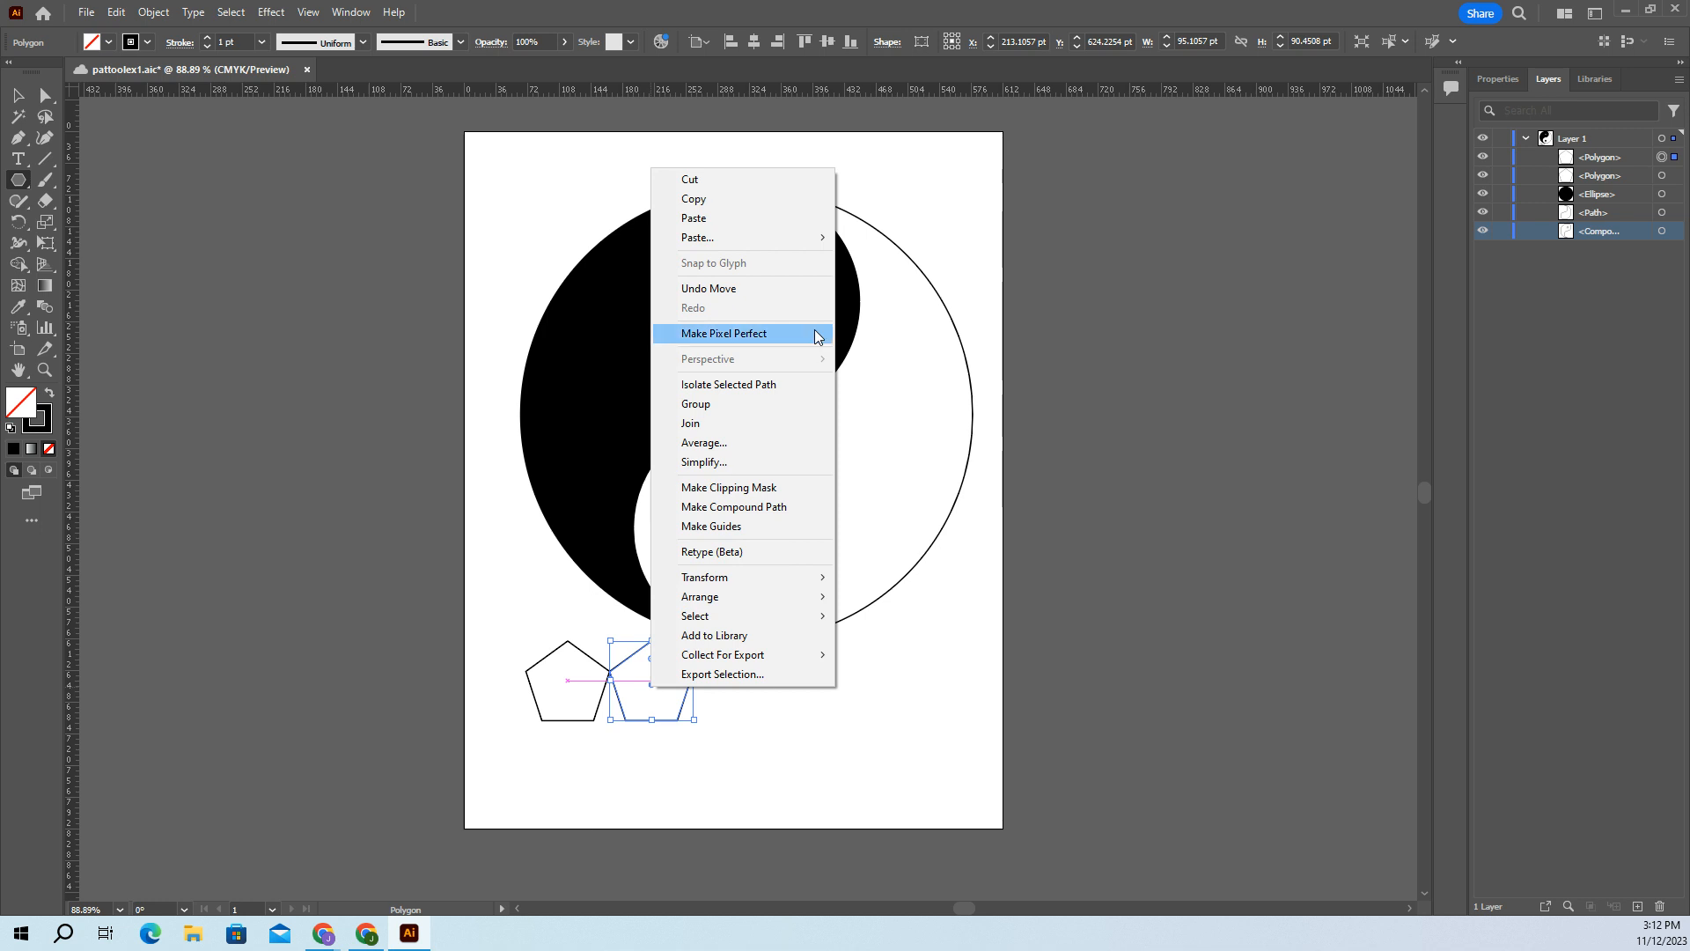
mouse_move(747, 581)
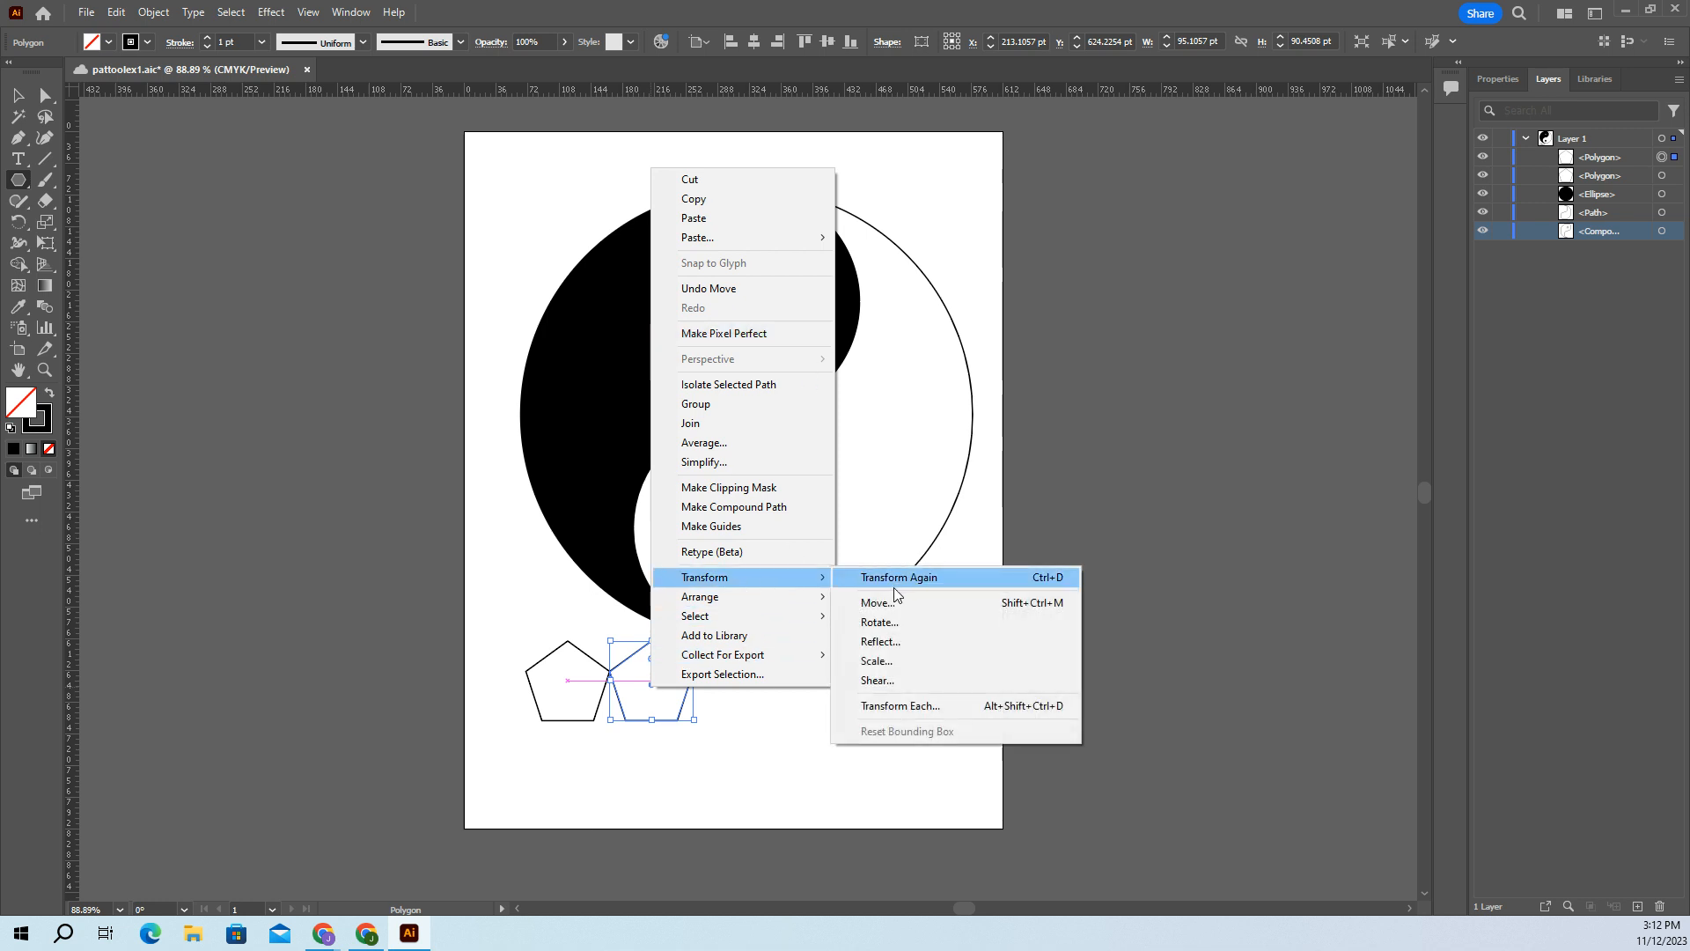
left_click(880, 622)
mouse_move(785, 425)
left_mouse_down()
mouse_move(773, 447)
mouse_move(775, 400)
mouse_move(782, 416)
mouse_move(758, 429)
left_mouse_up()
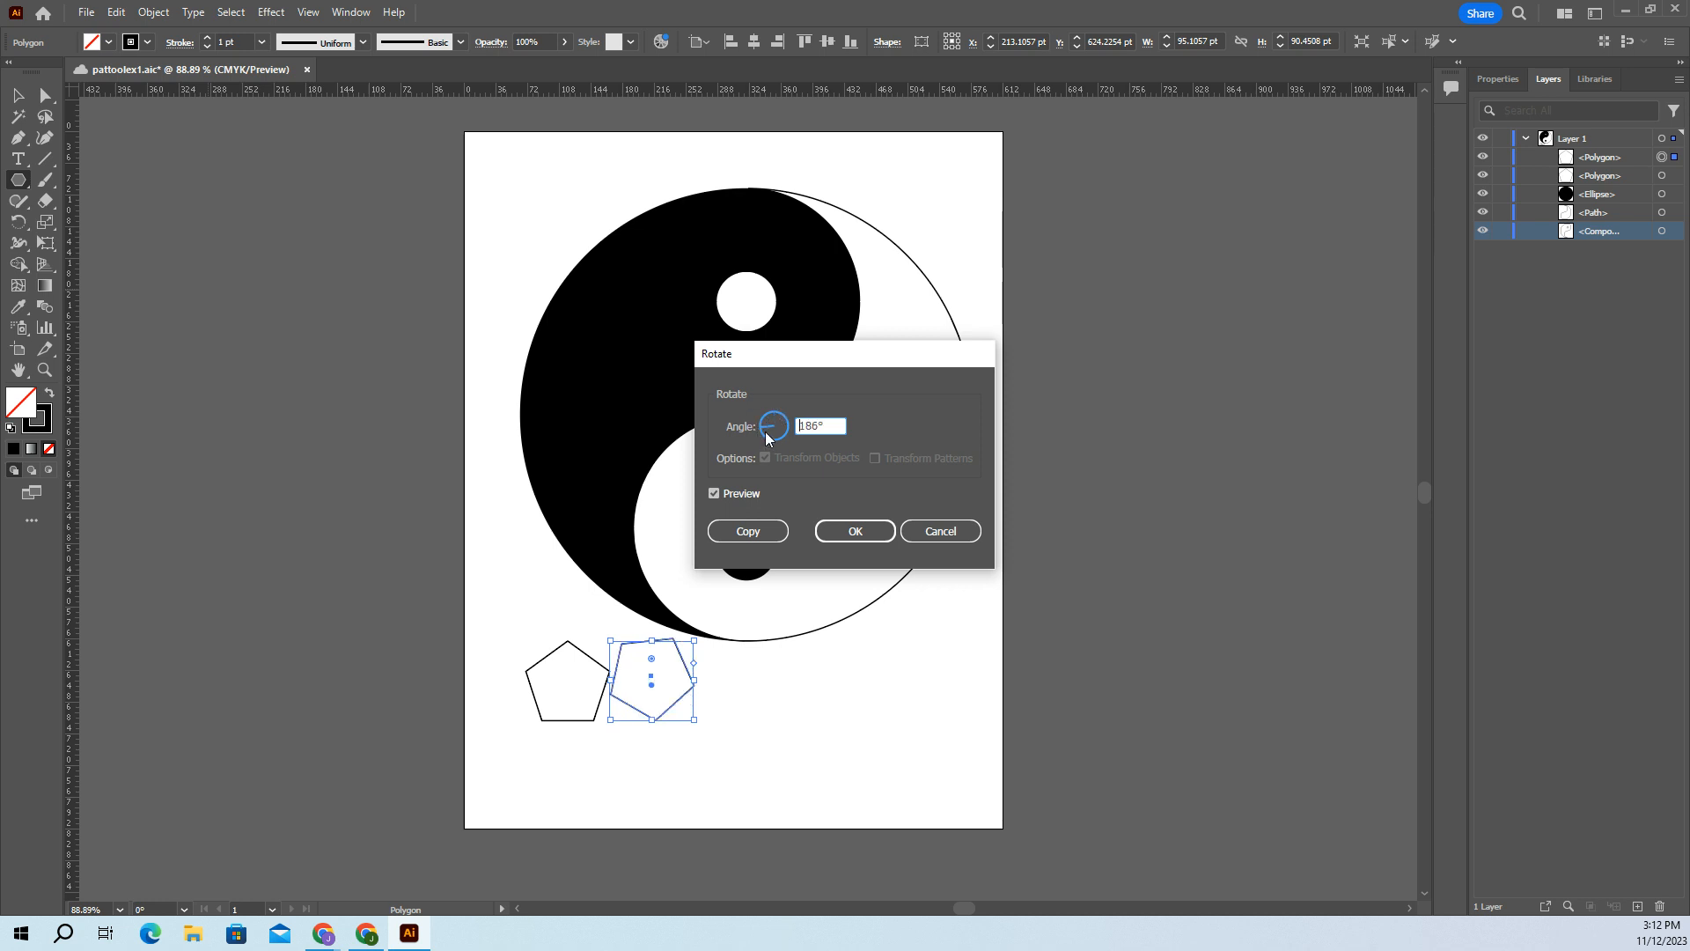
left_click_drag(764, 435, 776, 448)
left_click_drag(795, 424, 770, 449)
left_click_drag(778, 438, 753, 426)
left_click(867, 532)
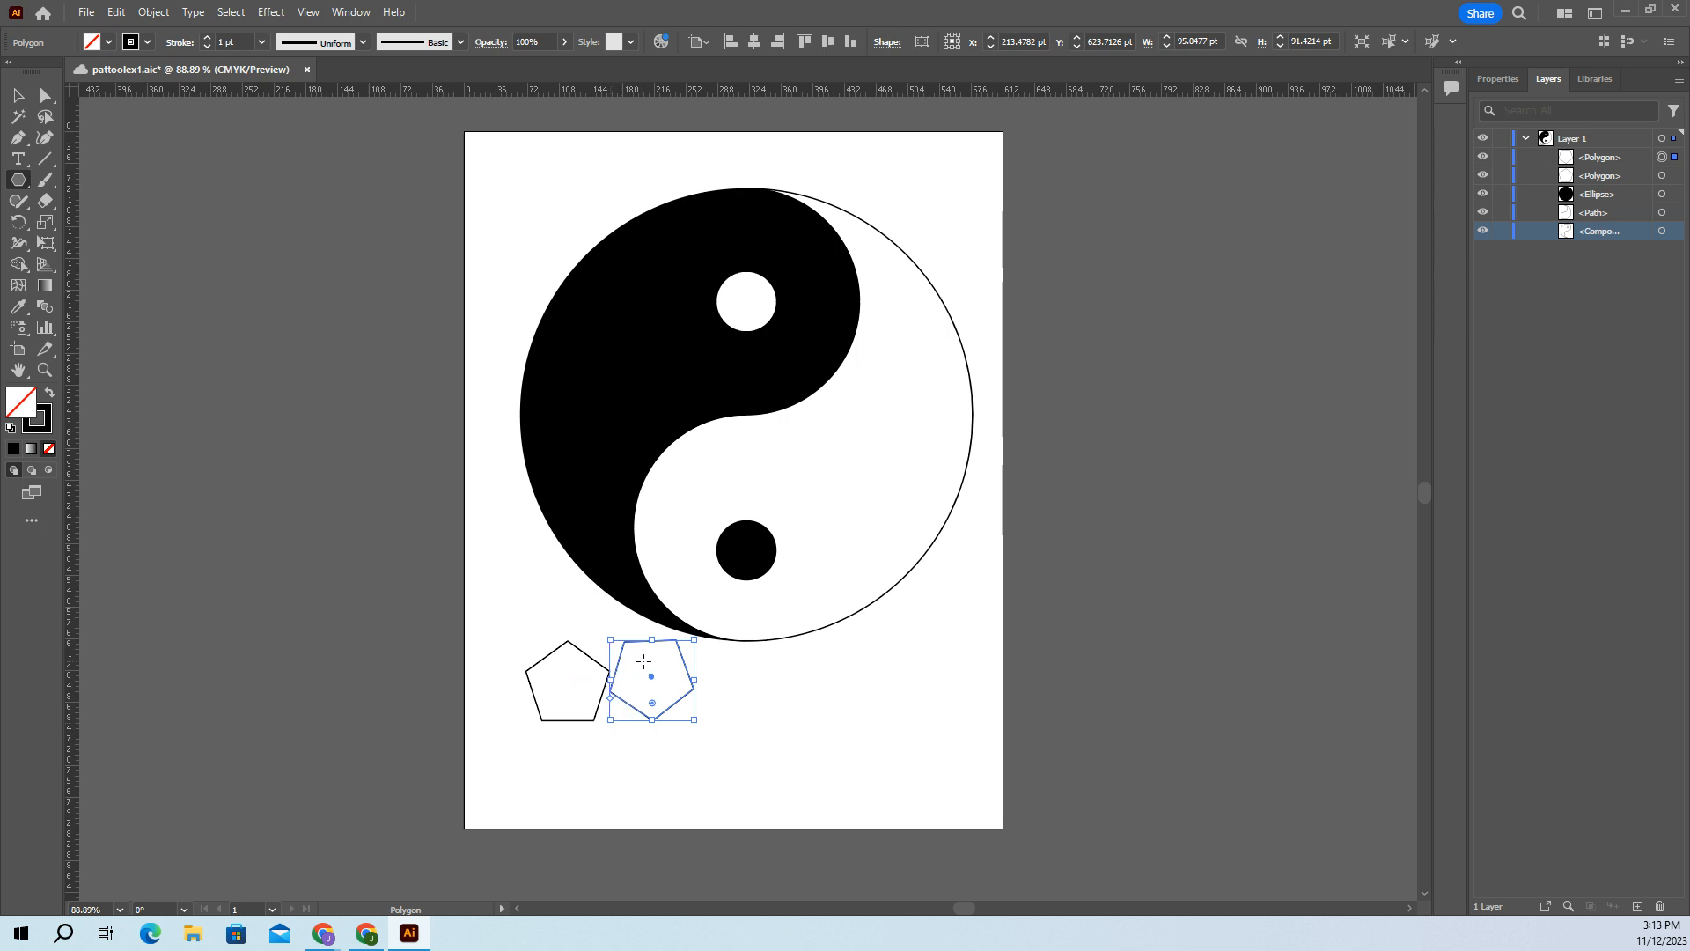
Step: Move the inverted pentagon directly beneath the upright one so that their flat sides meet, and deselect it
mouse_move(657, 658)
left_mouse_down()
mouse_move(676, 678)
mouse_move(663, 666)
left_mouse_up()
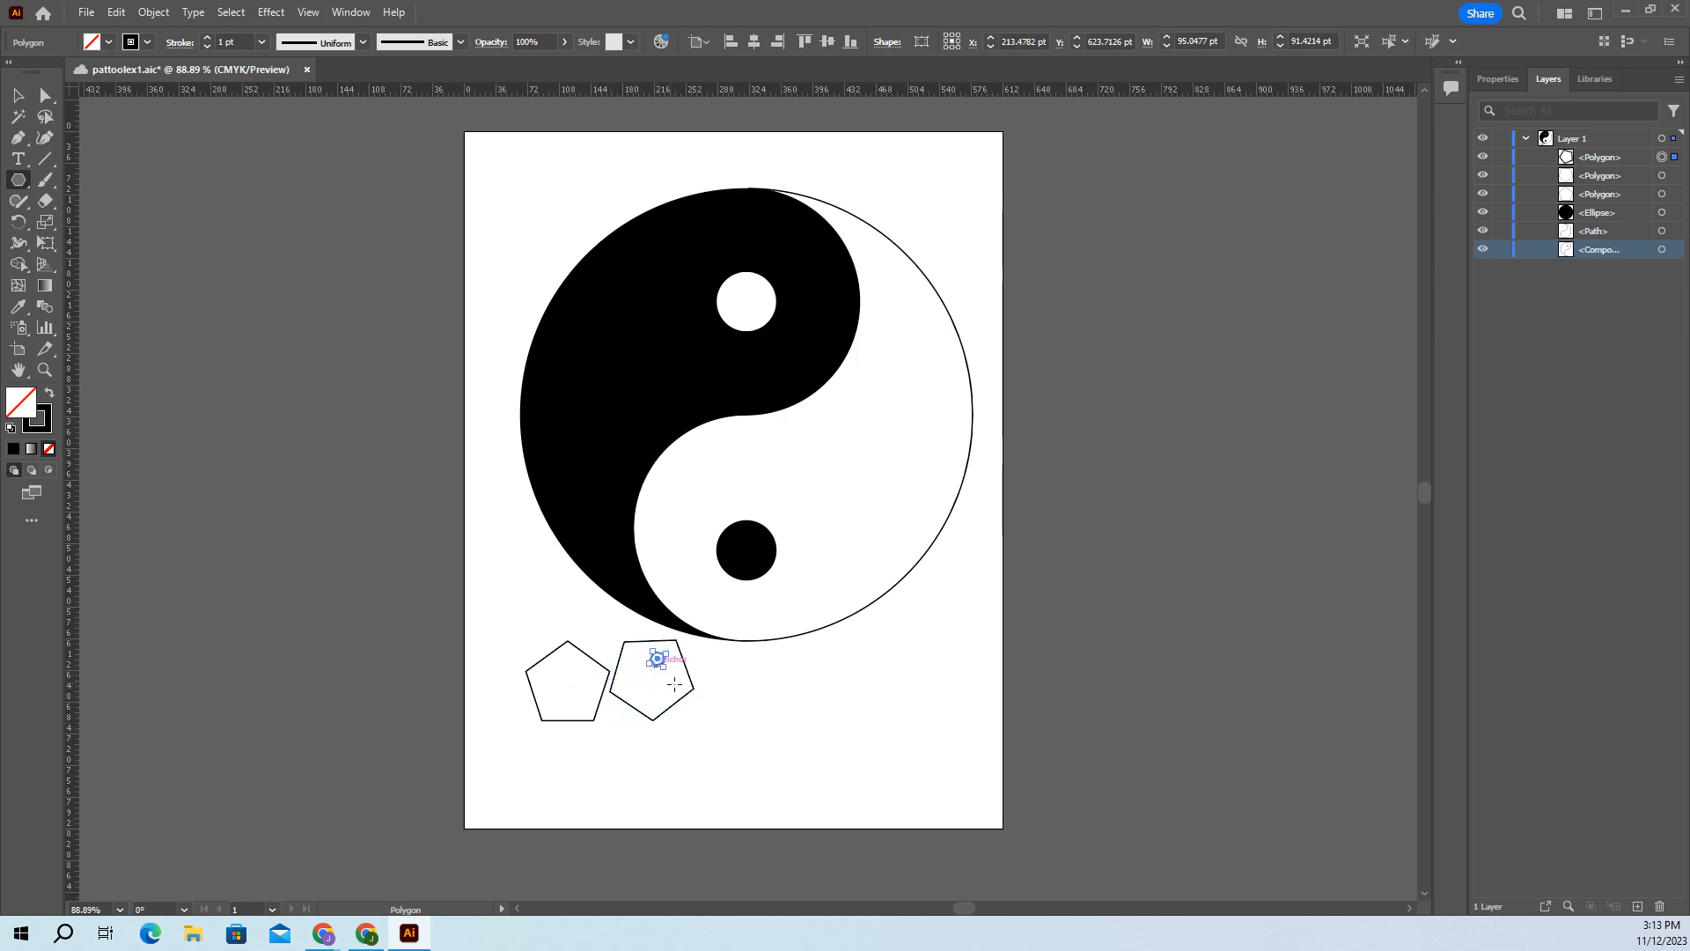
key("Delete")
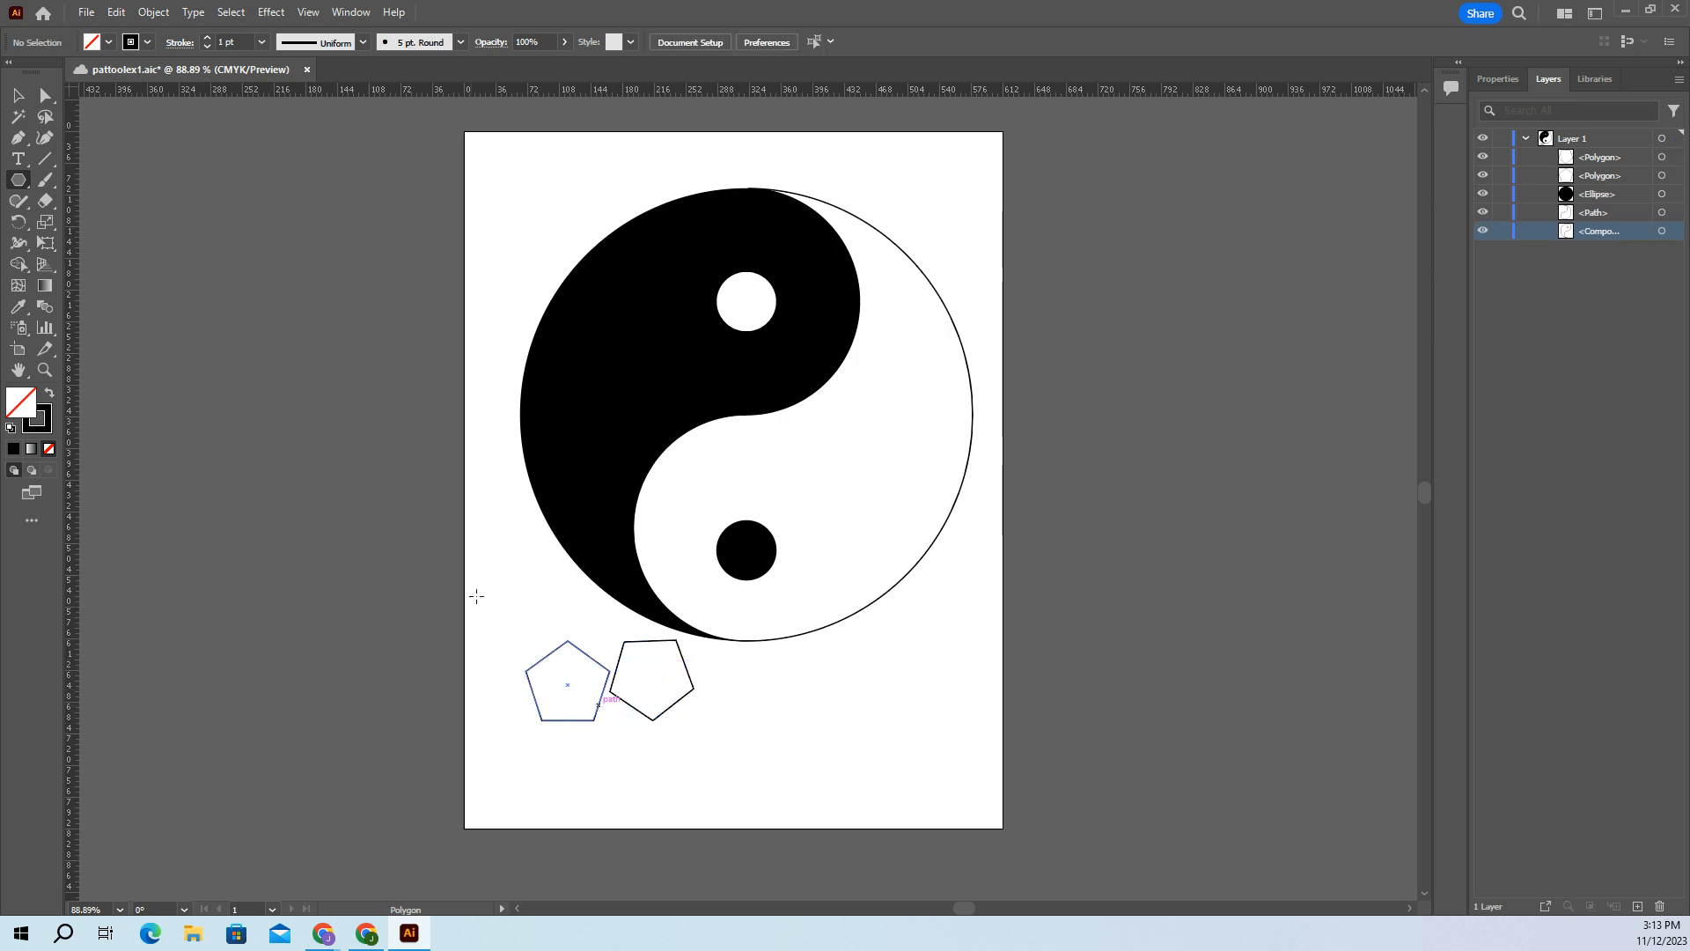
left_click(17, 95)
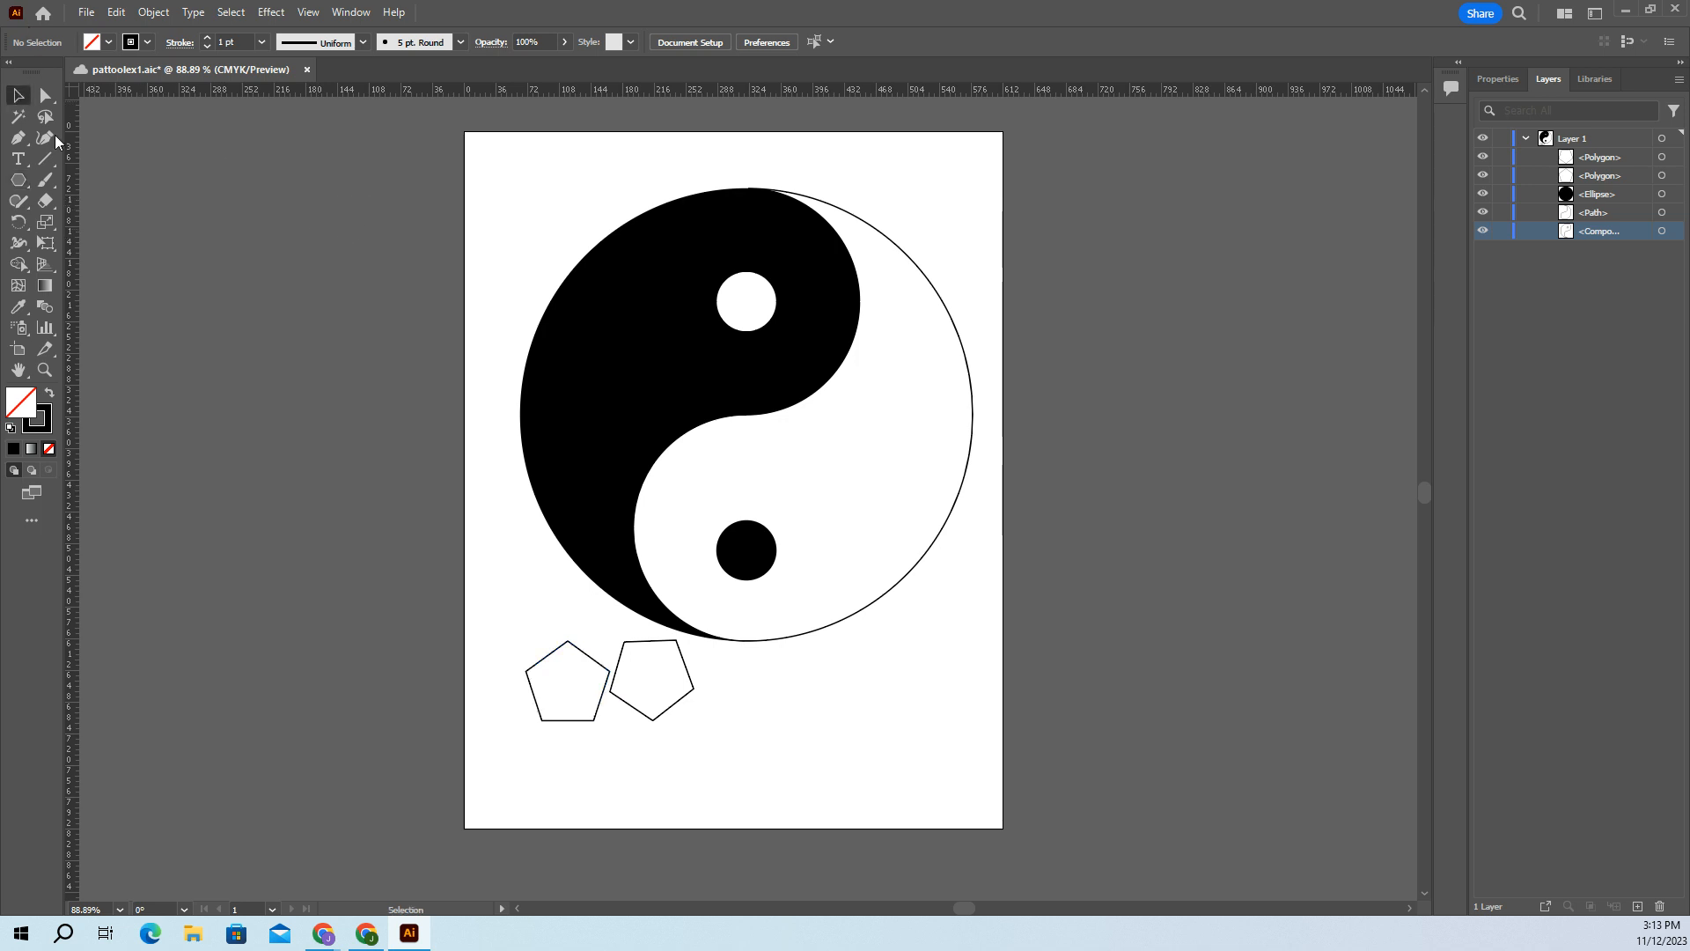
left_click(673, 667)
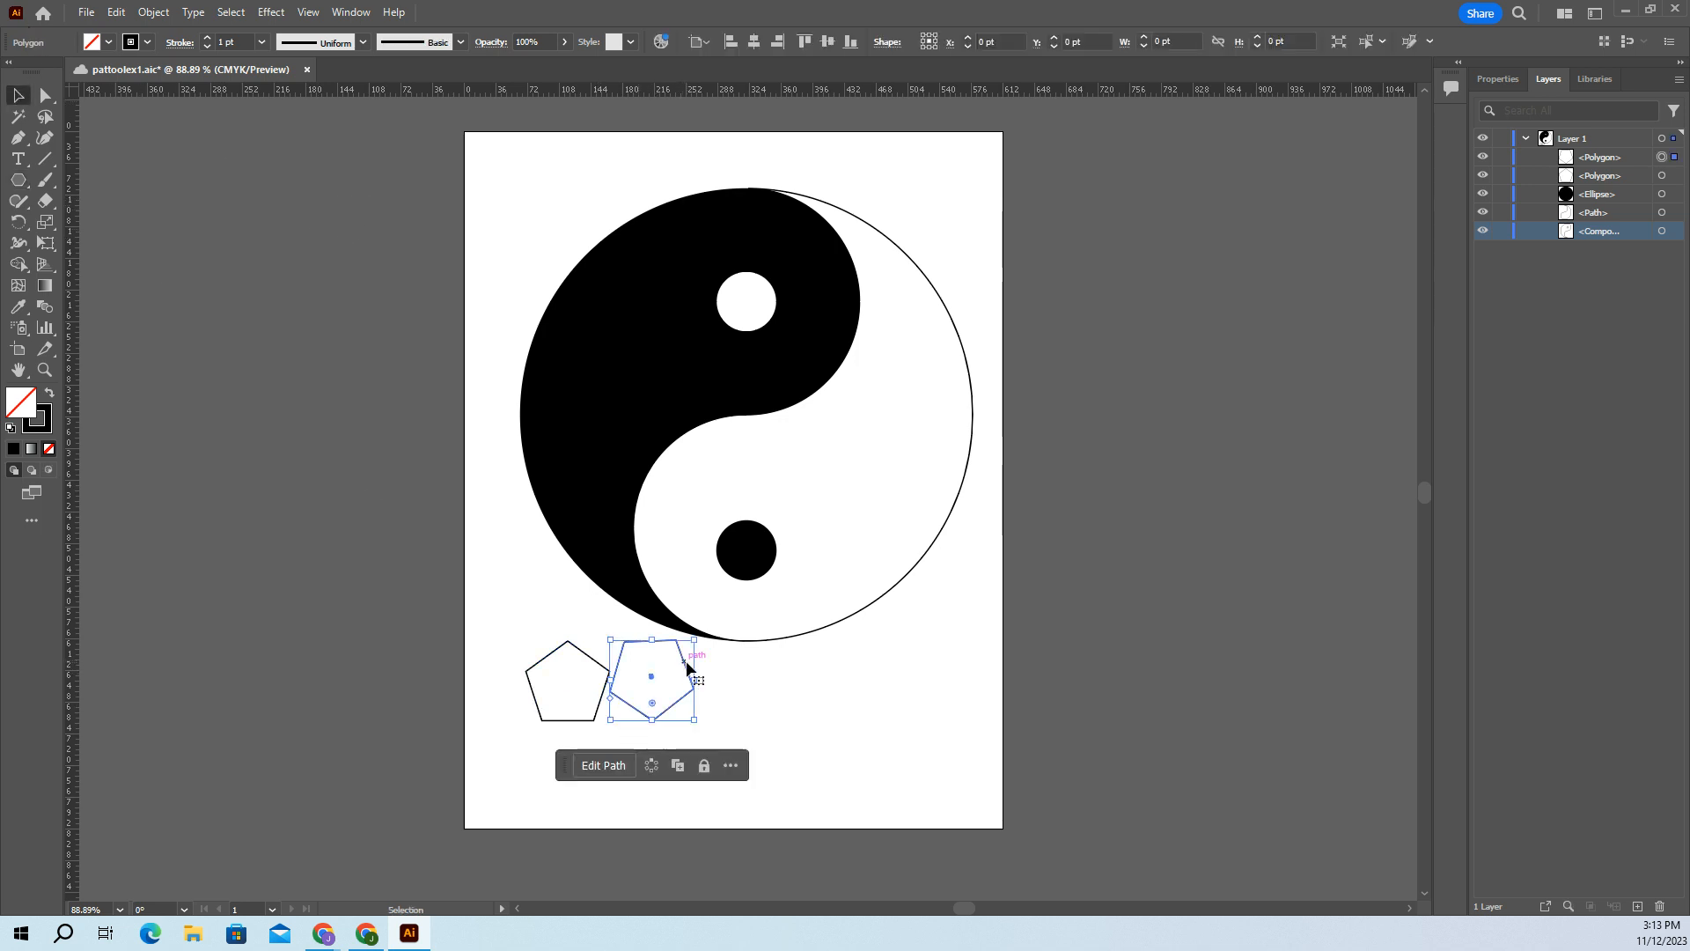
left_click_drag(652, 682, 570, 763)
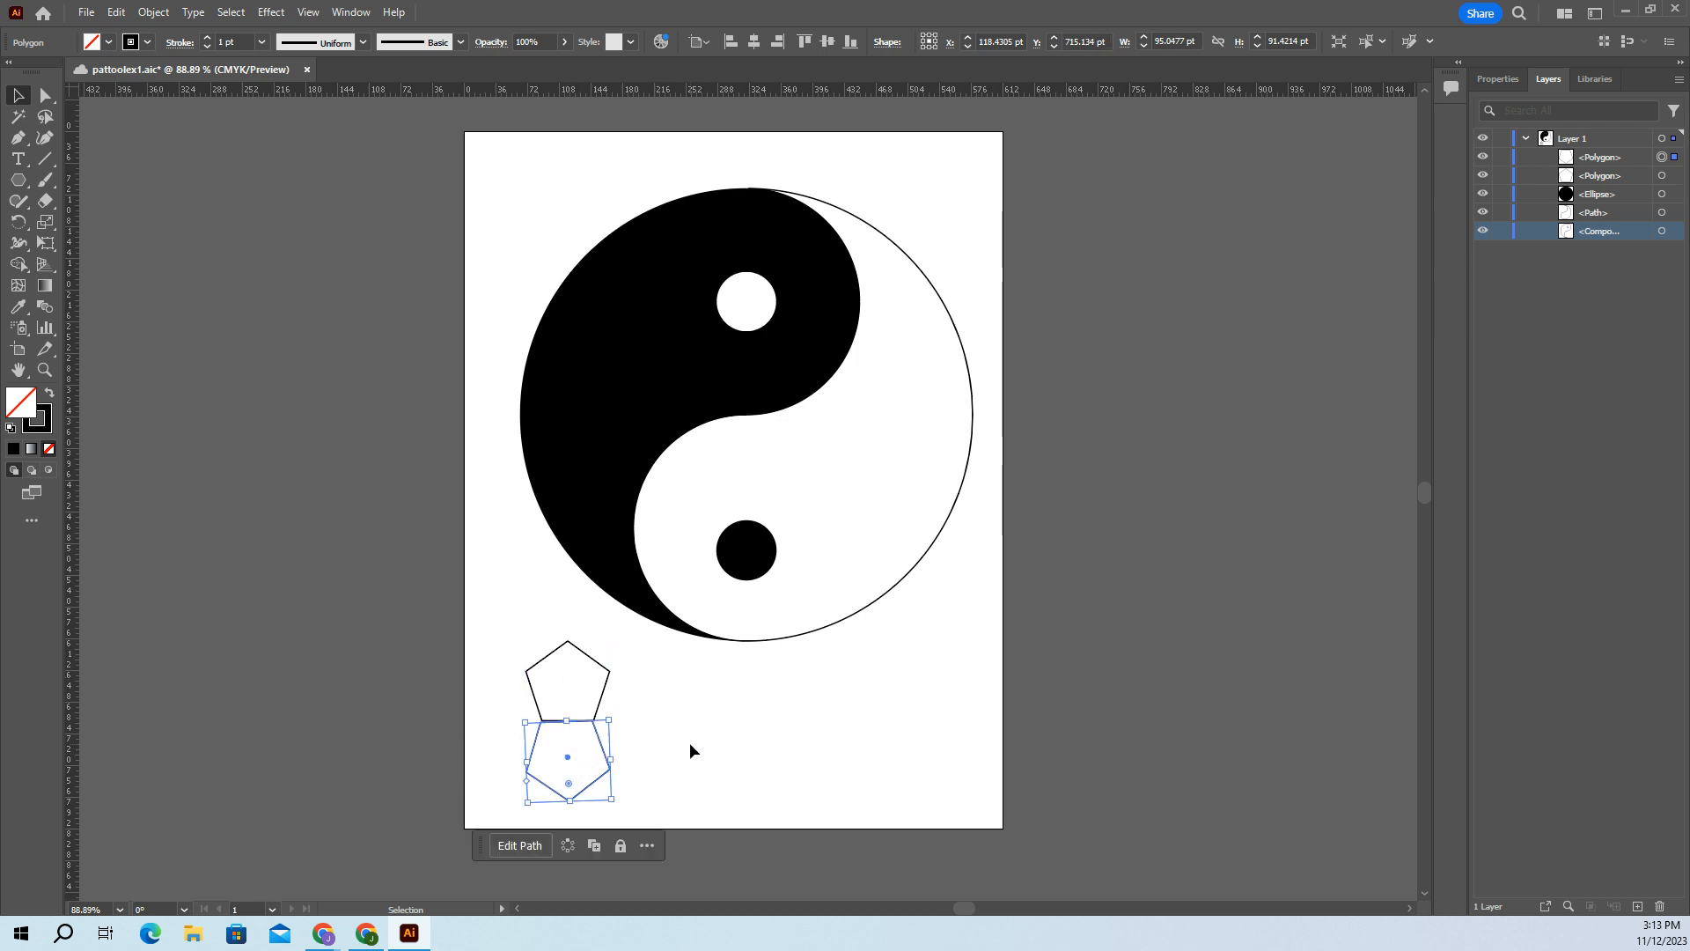
left_click(682, 740)
scroll(695, 704, "down", 1)
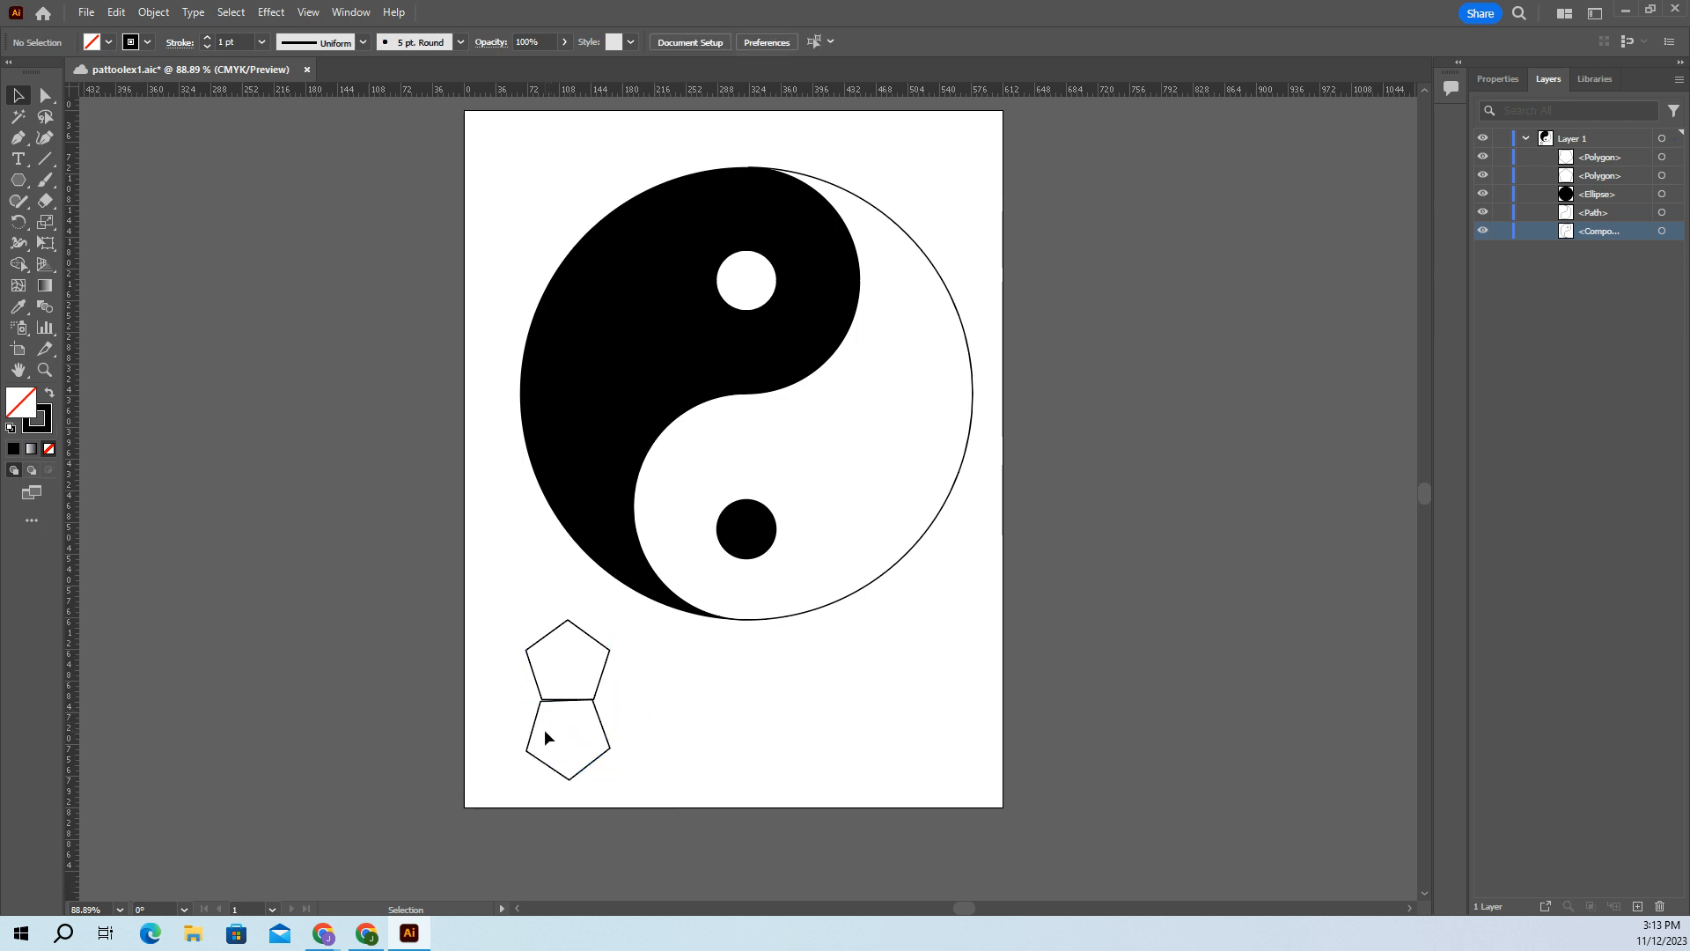
Step: Duplicate the inverted pentagon straight upward so that the copy overlaps both the upright pentagon and the lower one
left_click(572, 744)
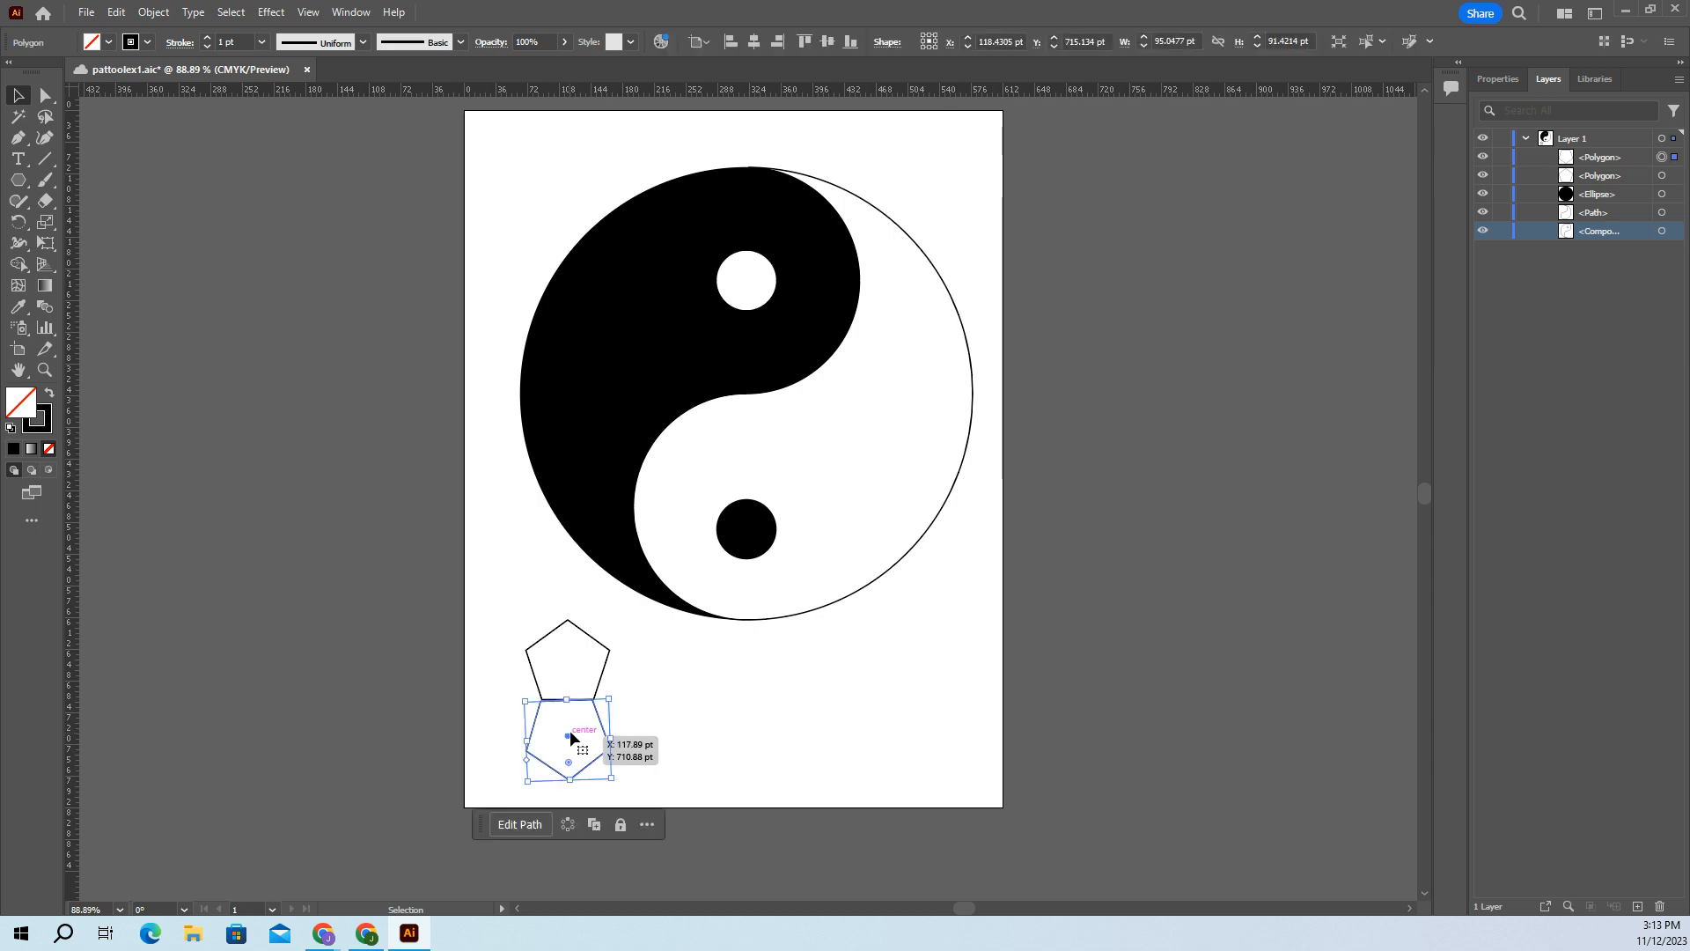
left_click(757, 730)
left_click(568, 740)
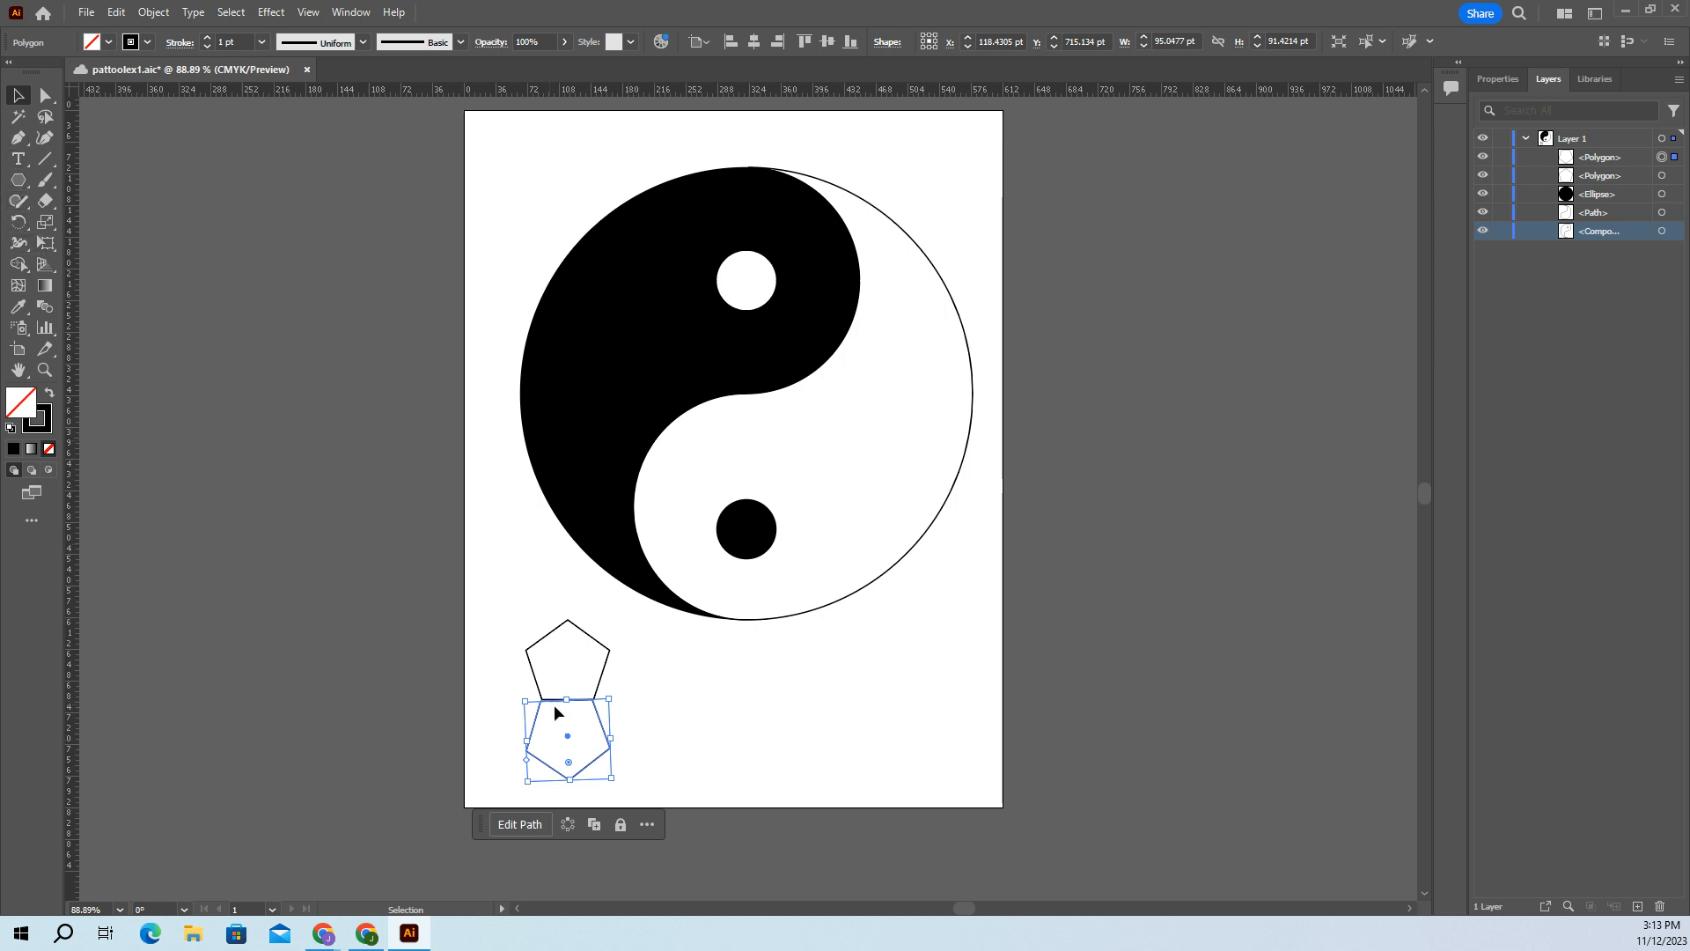
left_click(26, 181)
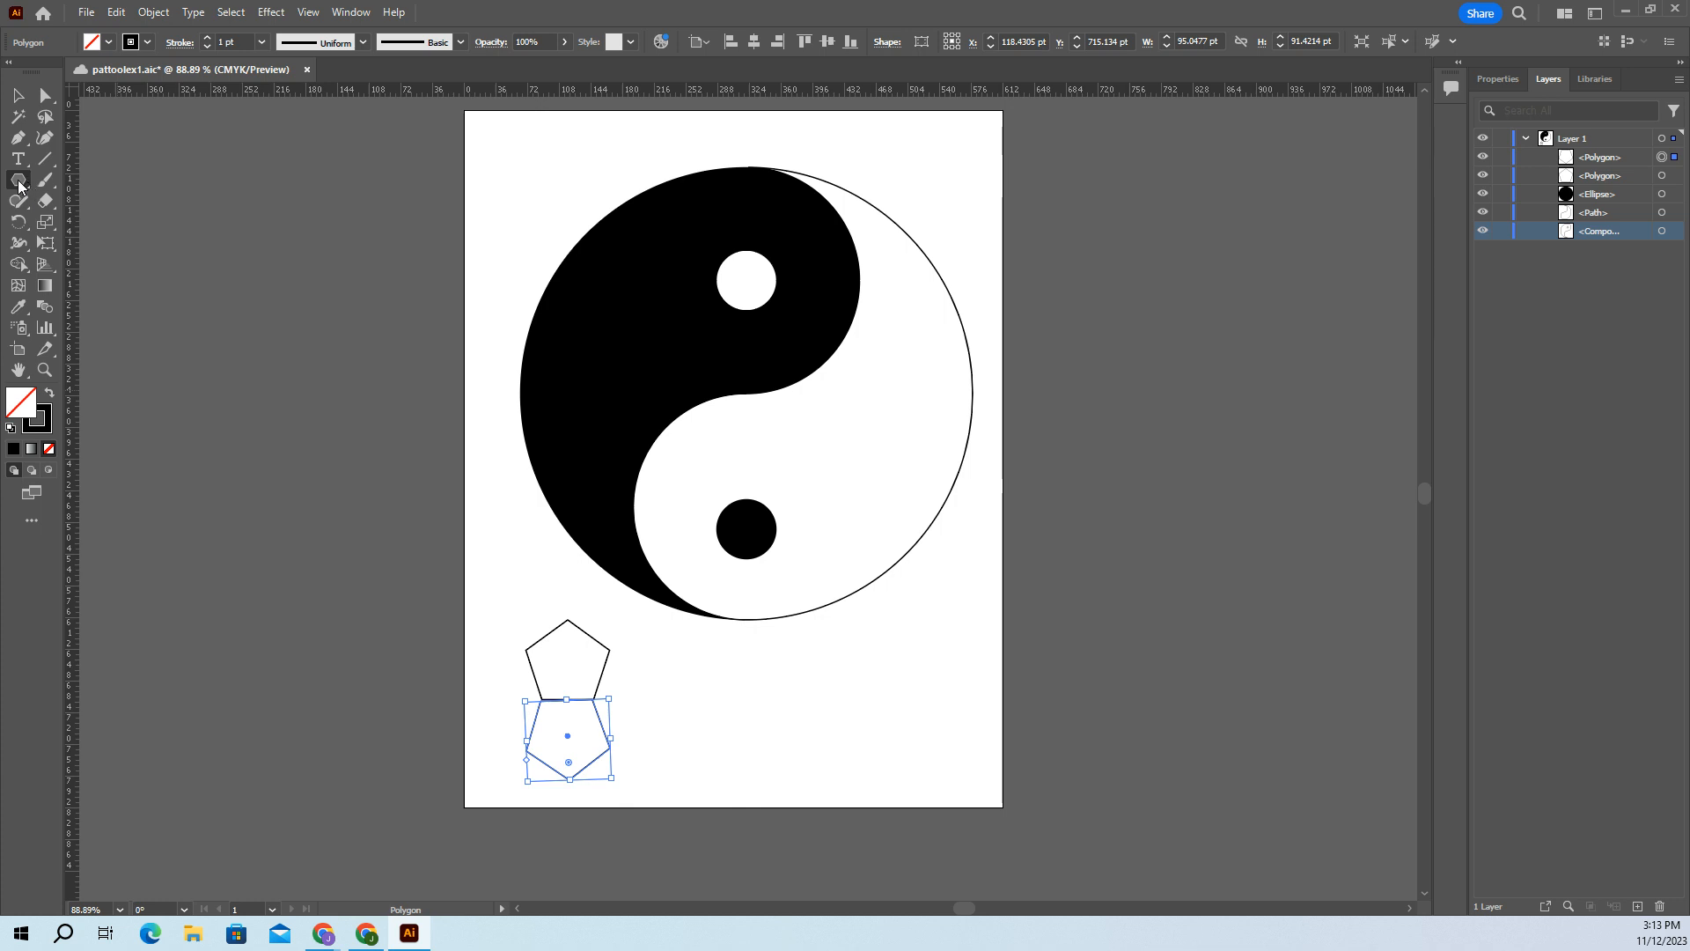
left_click(26, 184)
left_click(101, 200)
left_click_drag(567, 739, 568, 739)
mouse_move(562, 727)
left_mouse_down()
mouse_move(563, 696)
mouse_move(569, 709)
left_mouse_up()
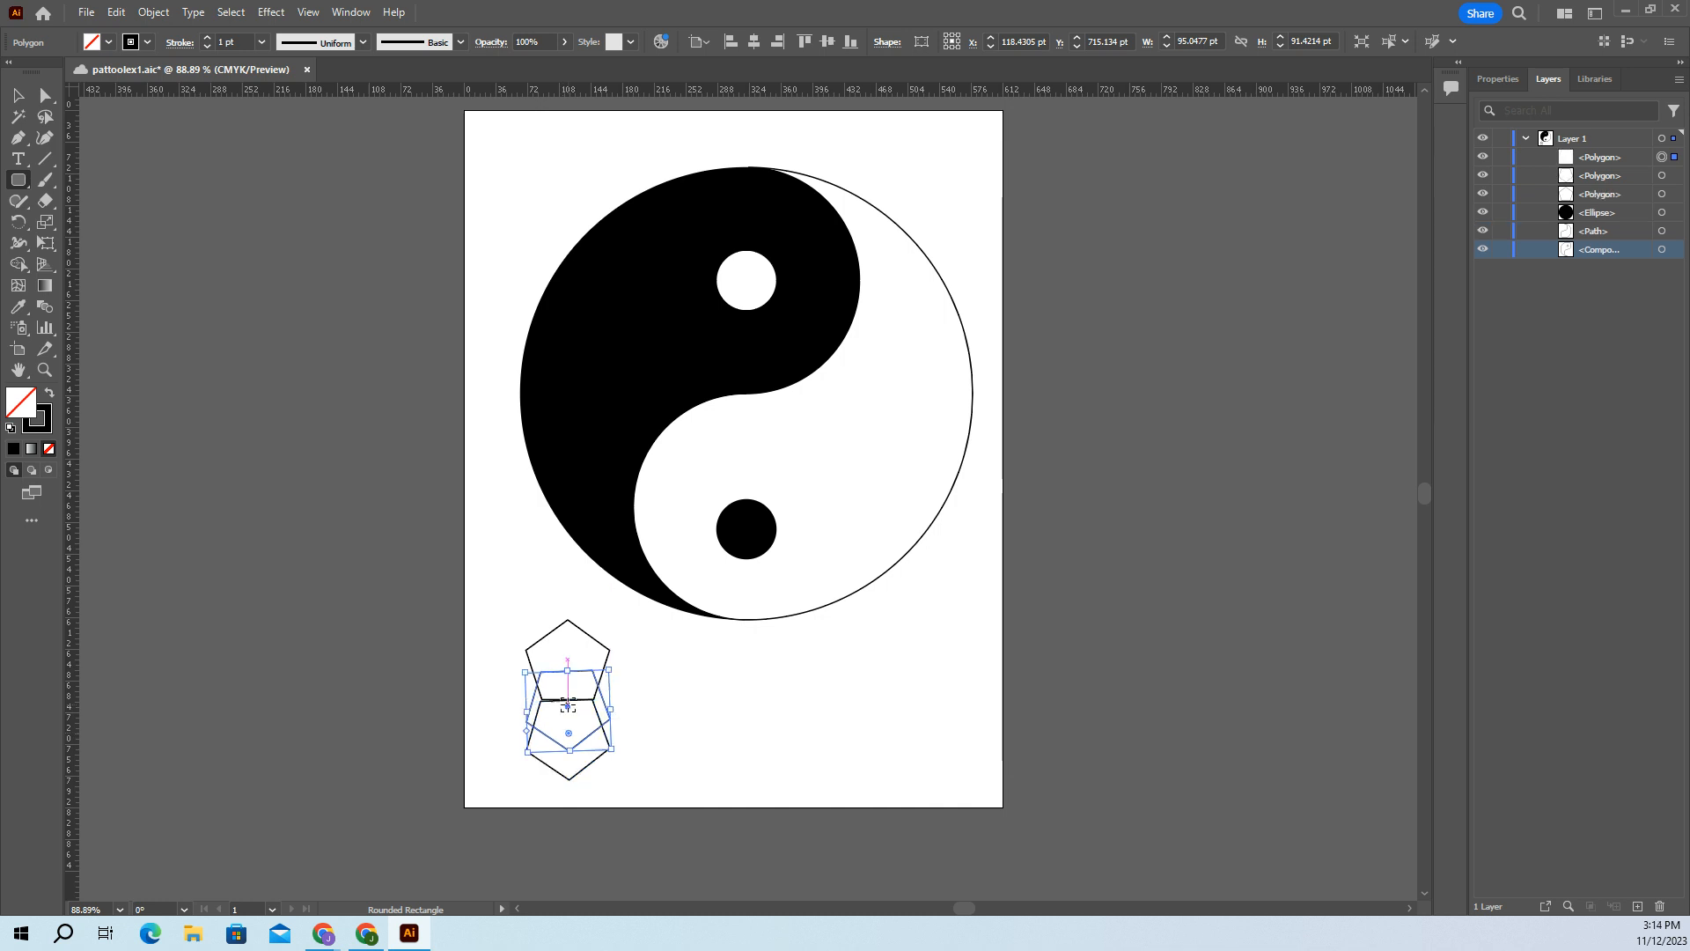
left_click(690, 717)
left_click(813, 511)
left_click(661, 703)
left_click(899, 511)
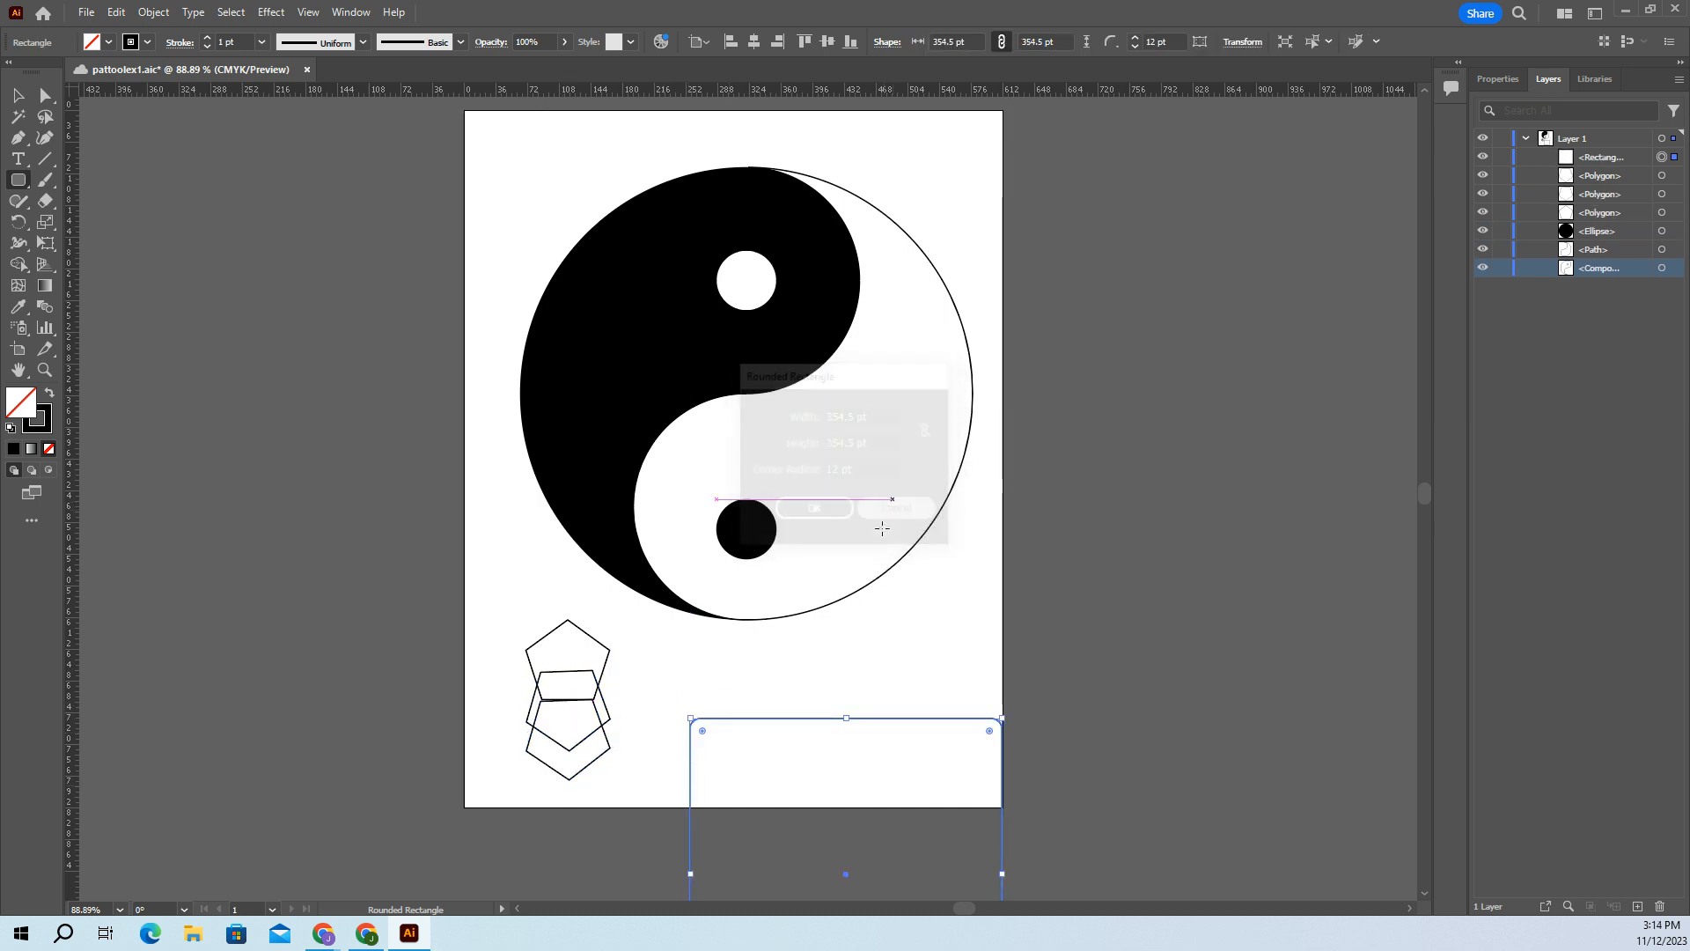
left_click(806, 754)
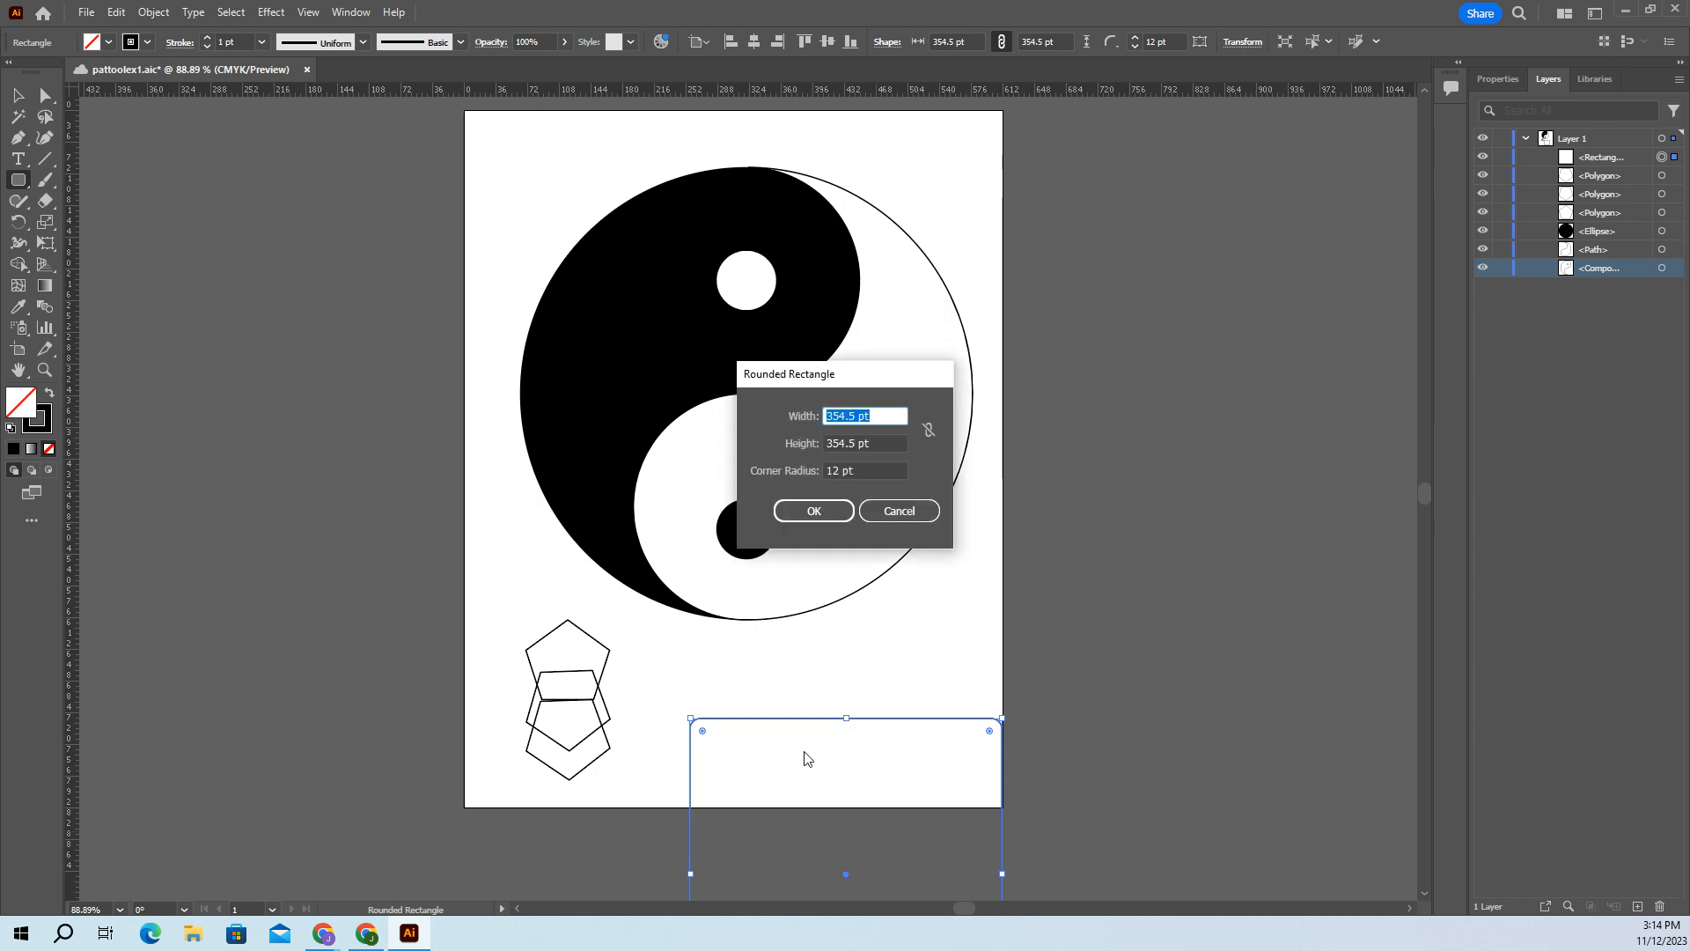
left_click(895, 513)
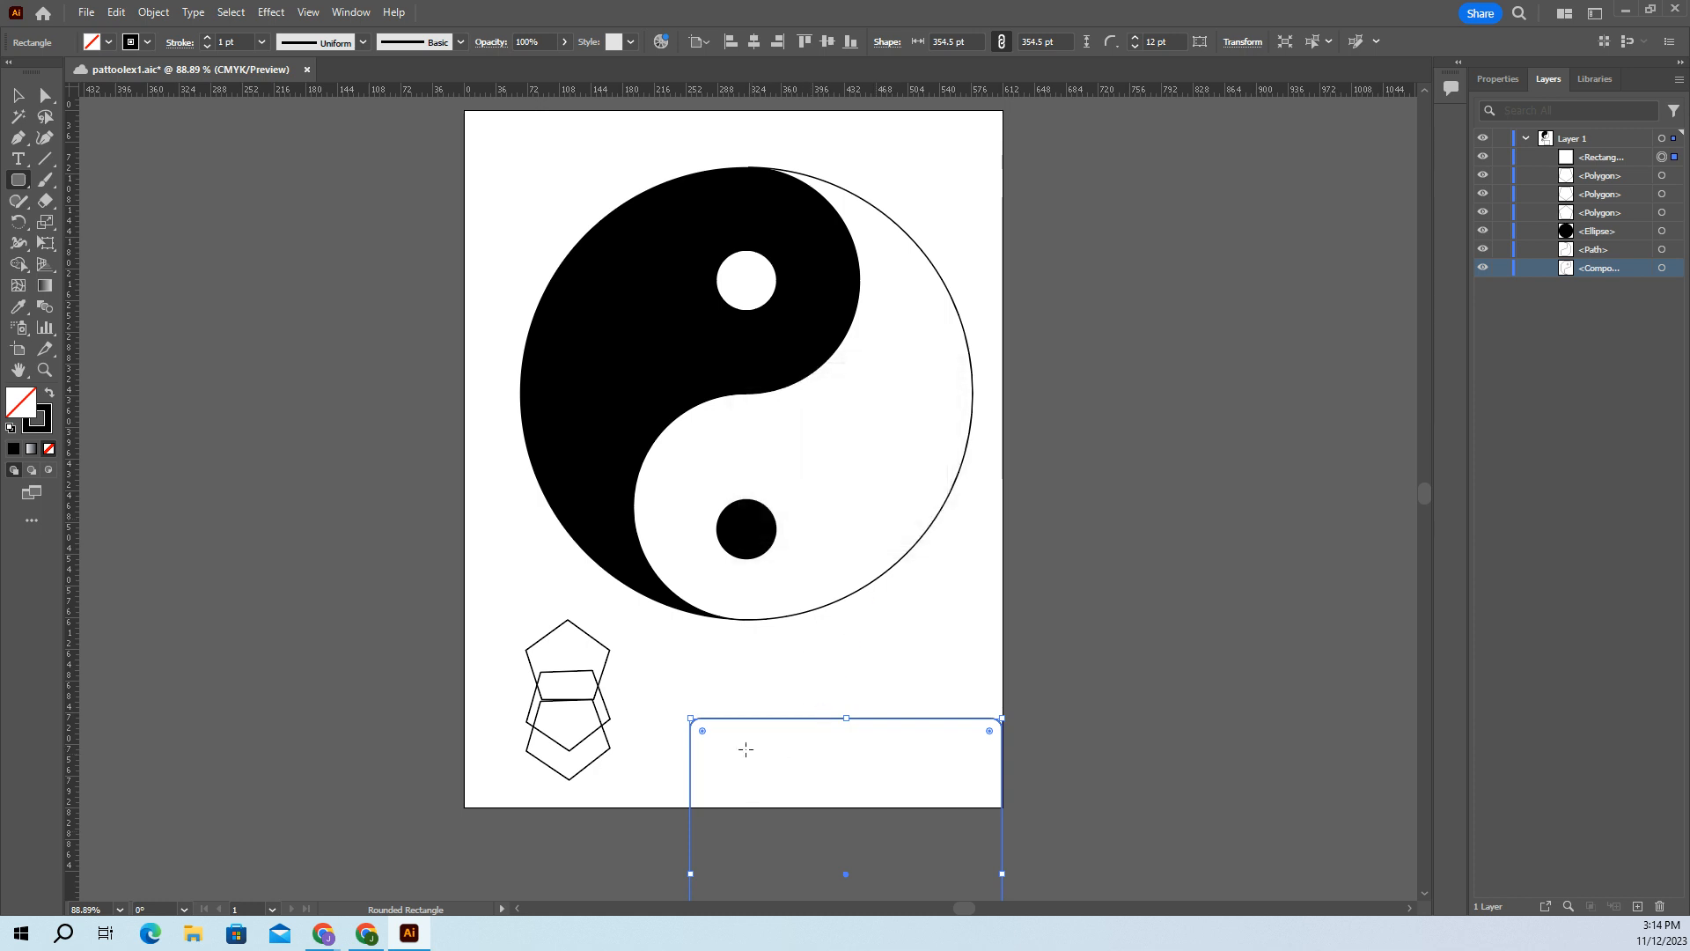
key("v")
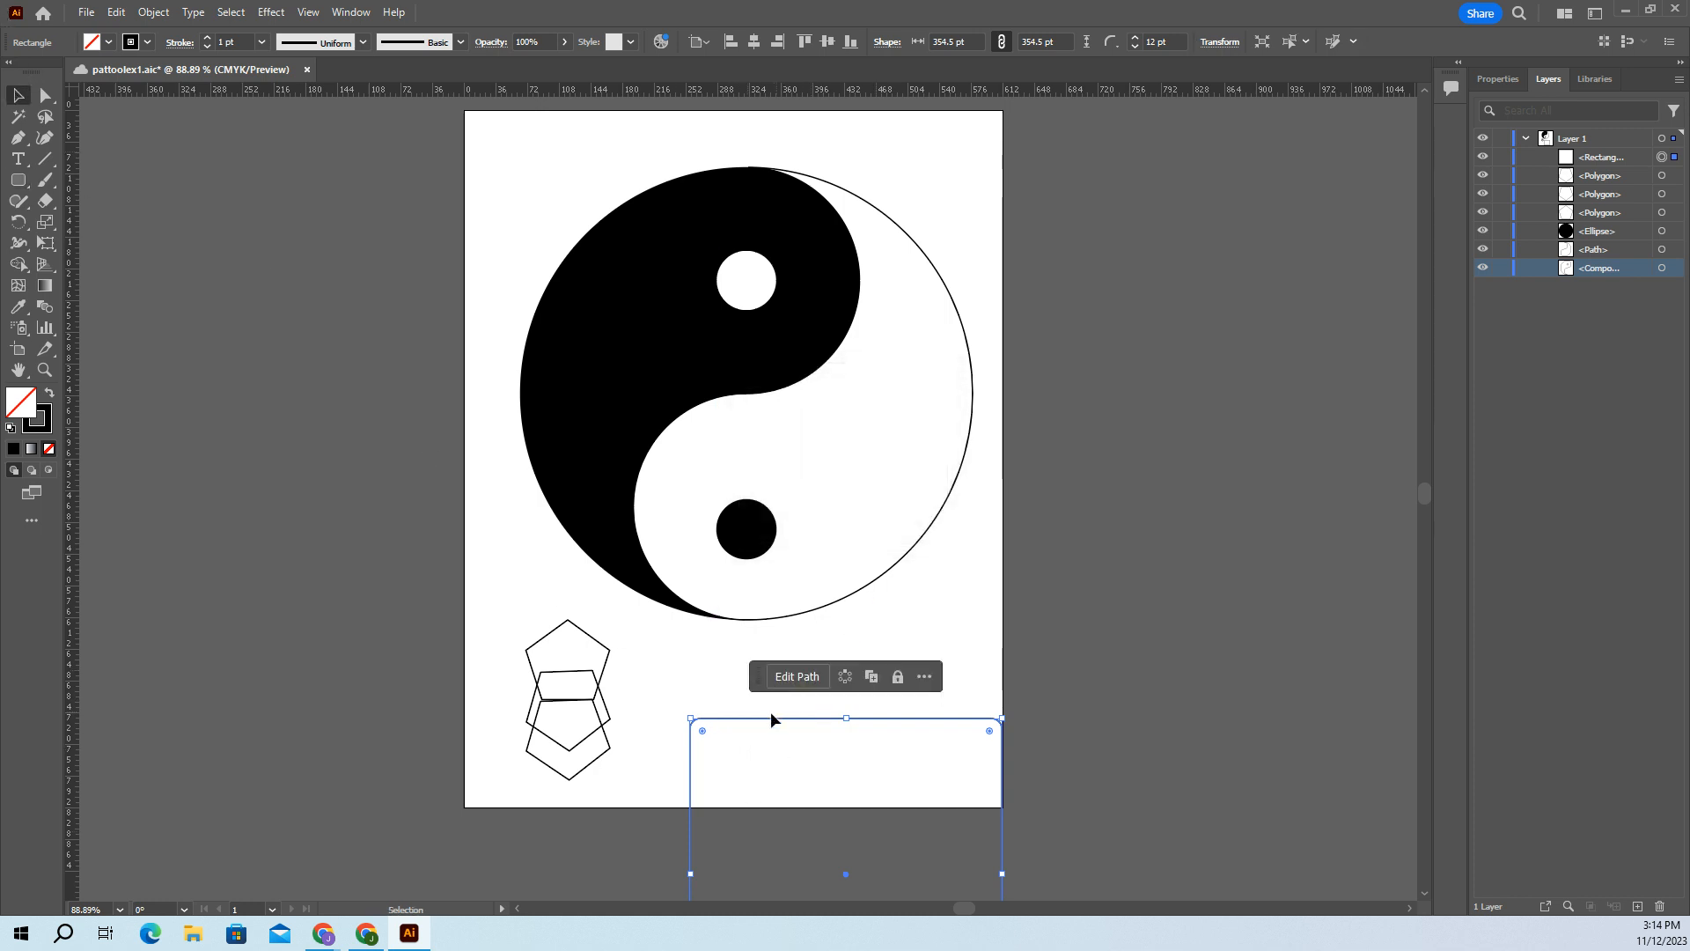
key("Delete")
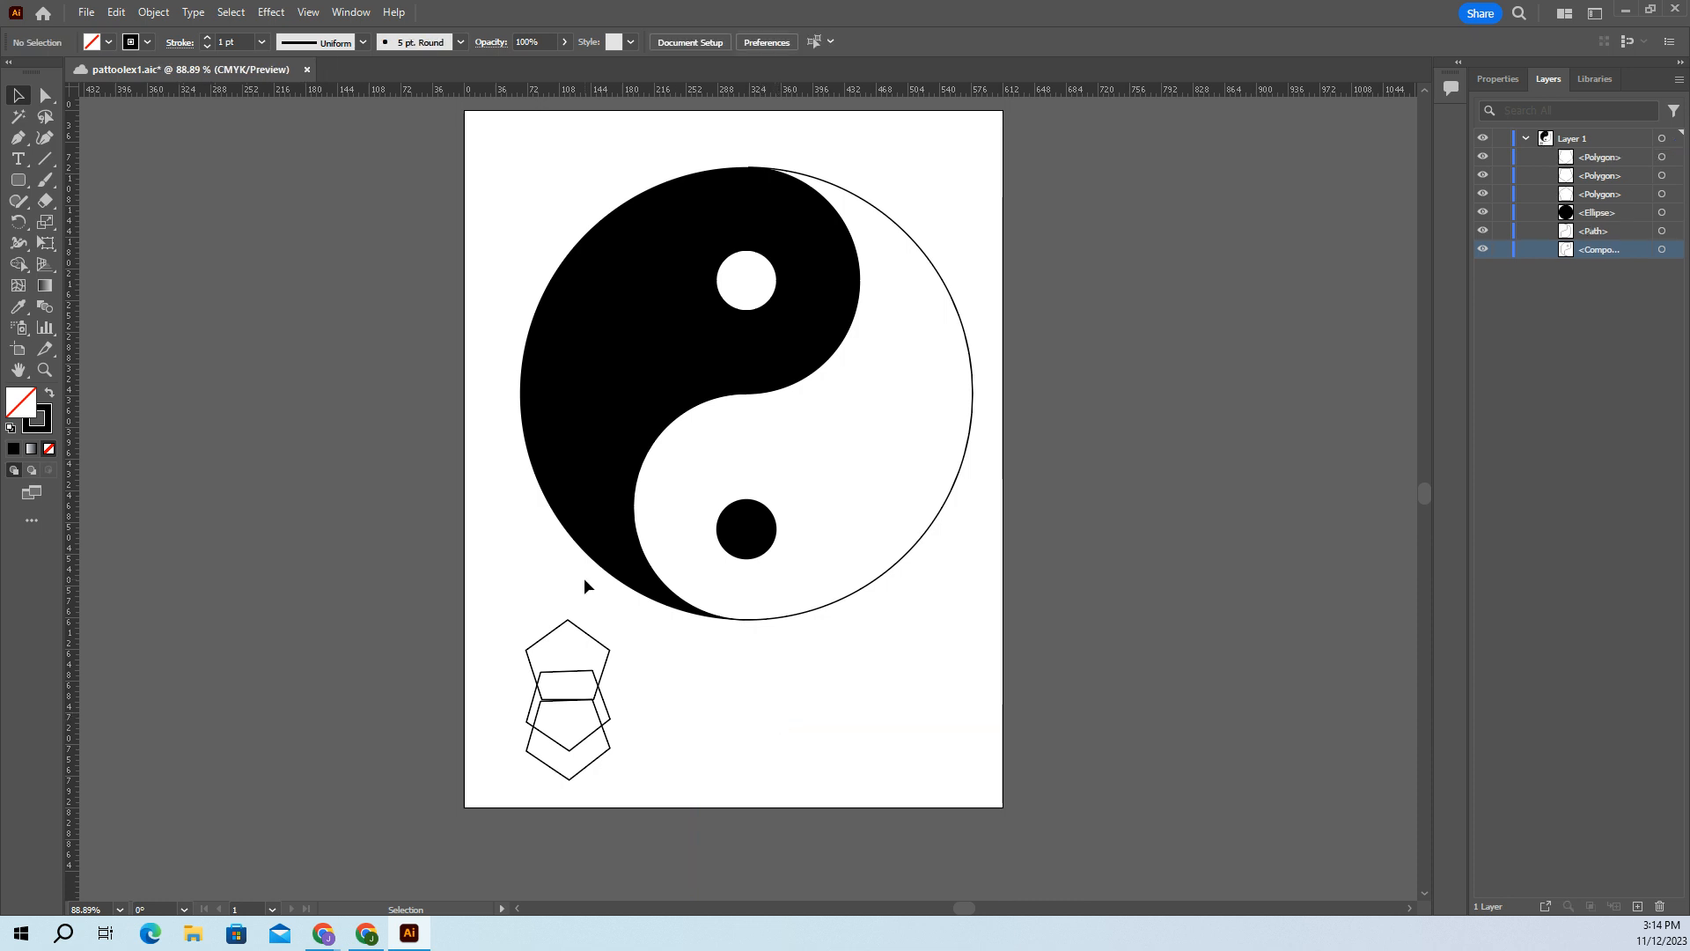
Step: Use the Shape Builder on the three overlapping pentagons to make the lowest one whole and join the middle band with its side slivers
left_click_drag(652, 782, 477, 587)
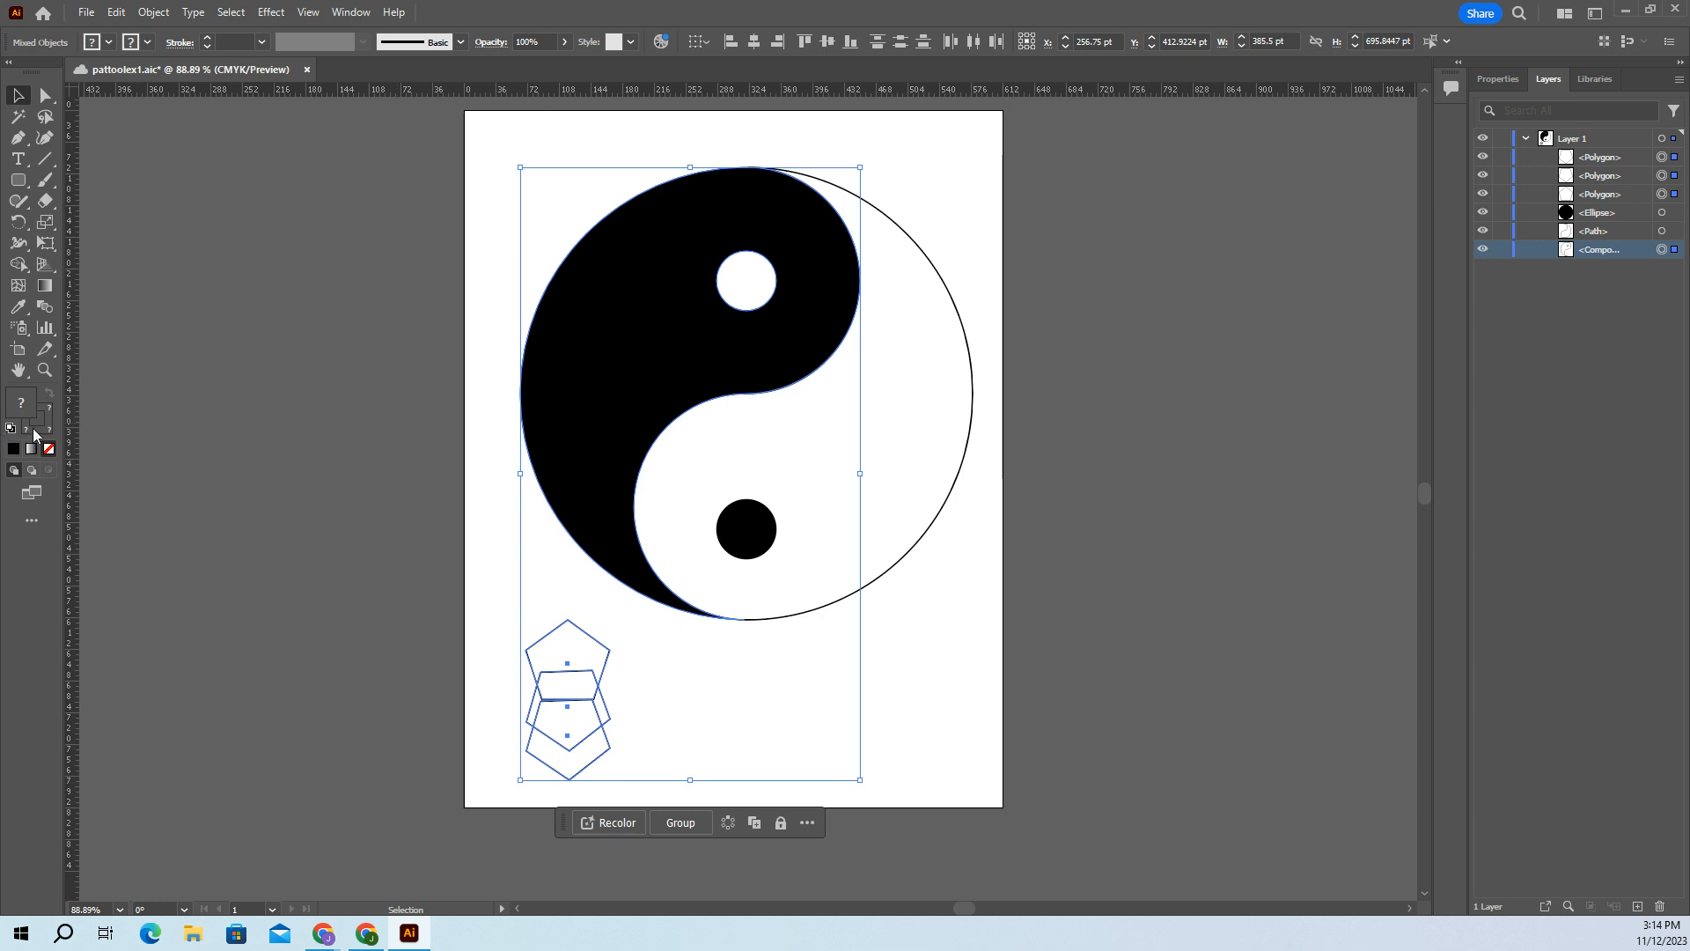
left_click(949, 765)
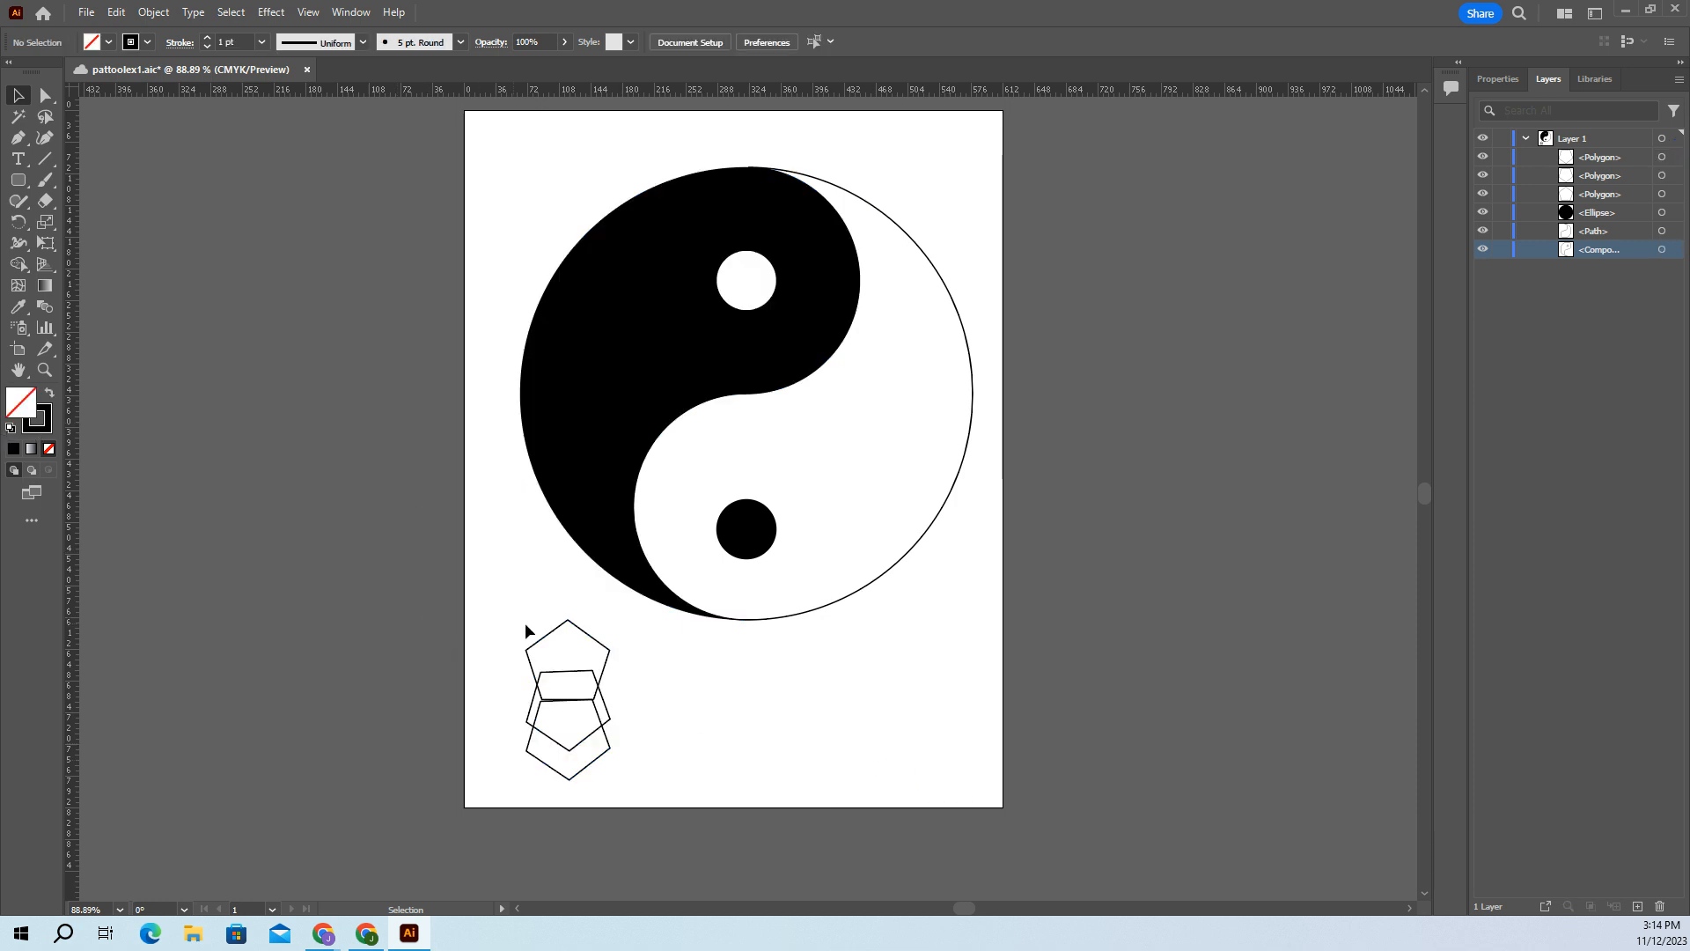
left_click_drag(594, 629, 653, 796)
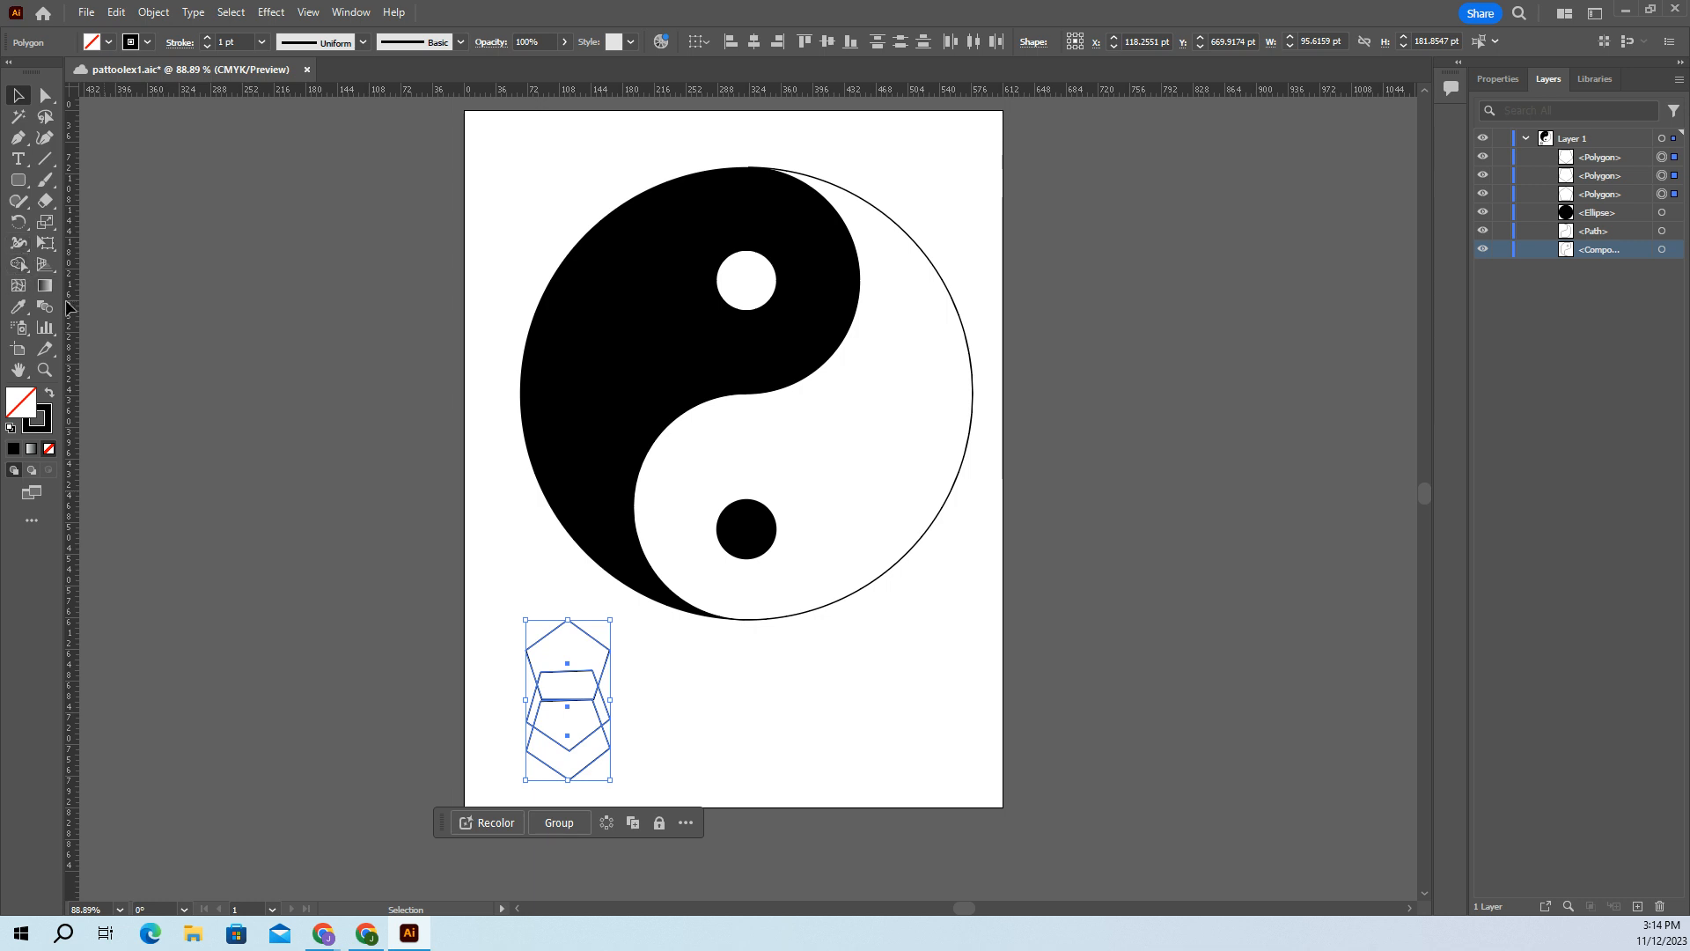
left_click(18, 266)
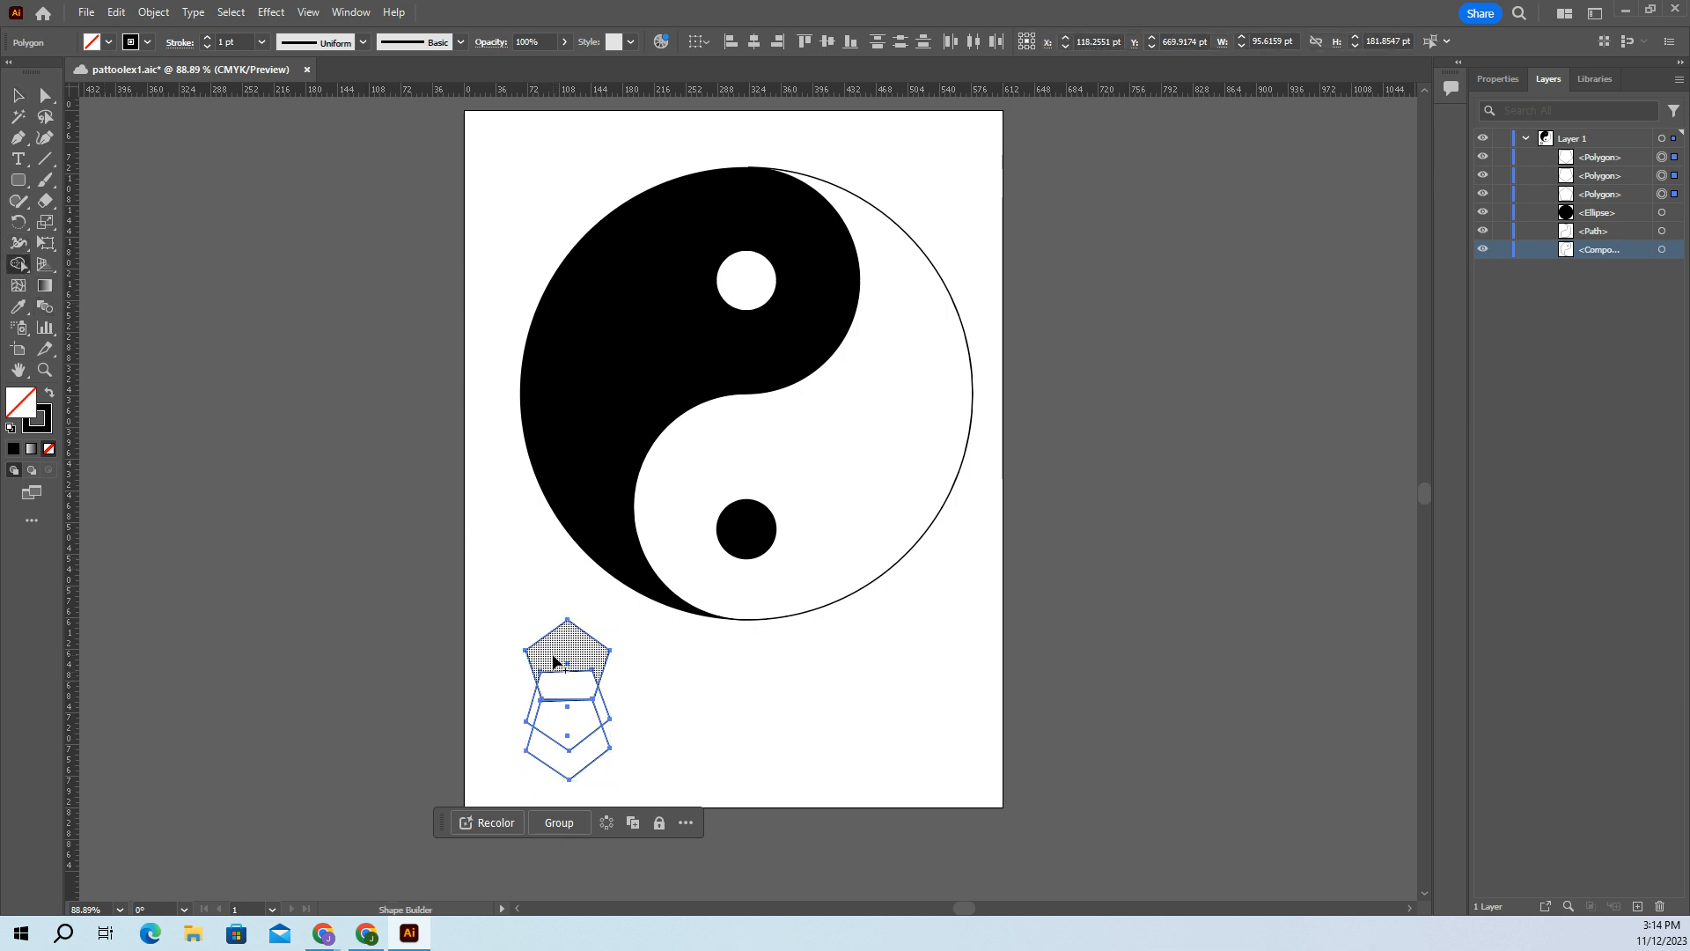
left_click_drag(547, 754, 552, 725)
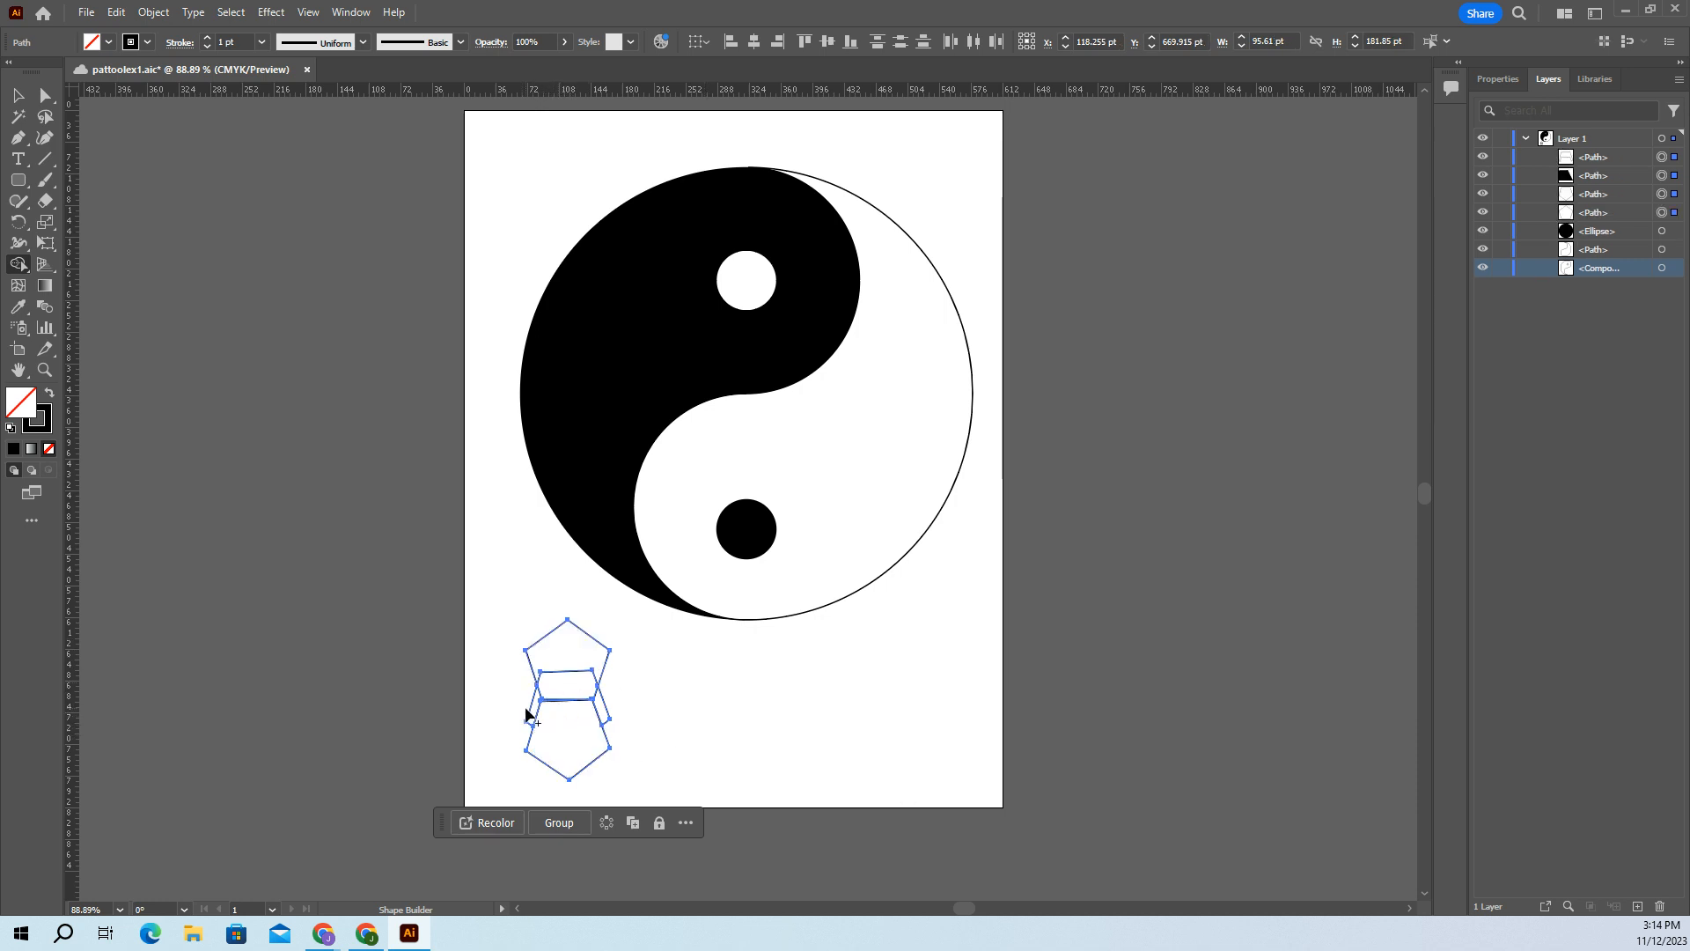
left_click(602, 704)
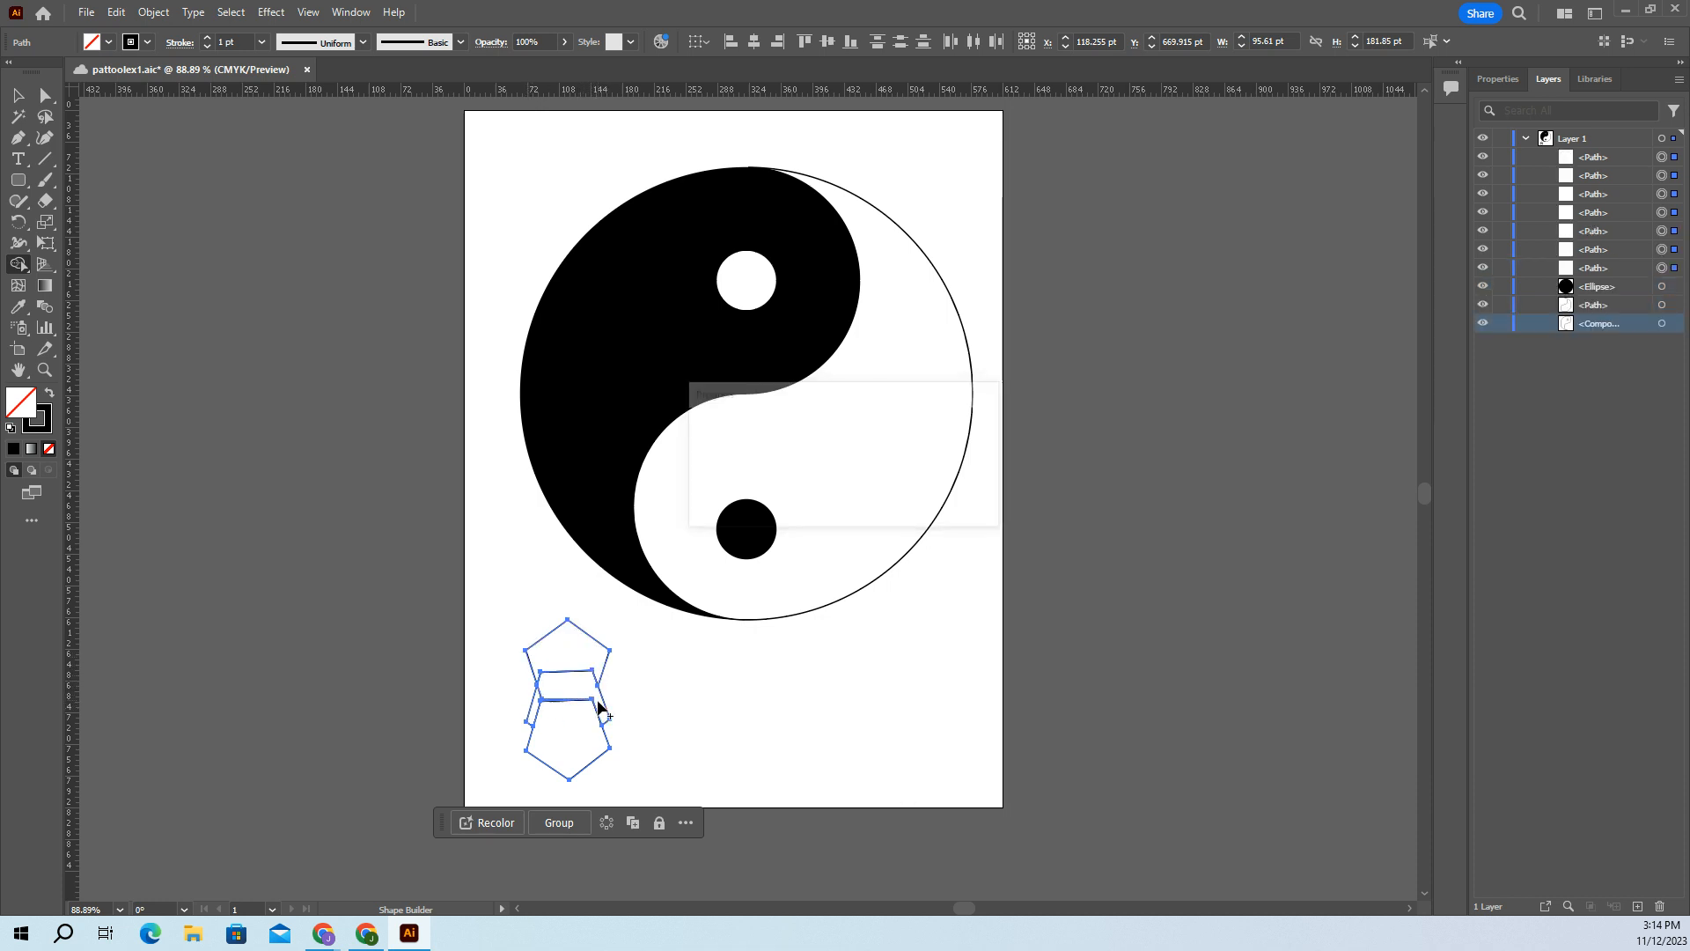
left_click(533, 702)
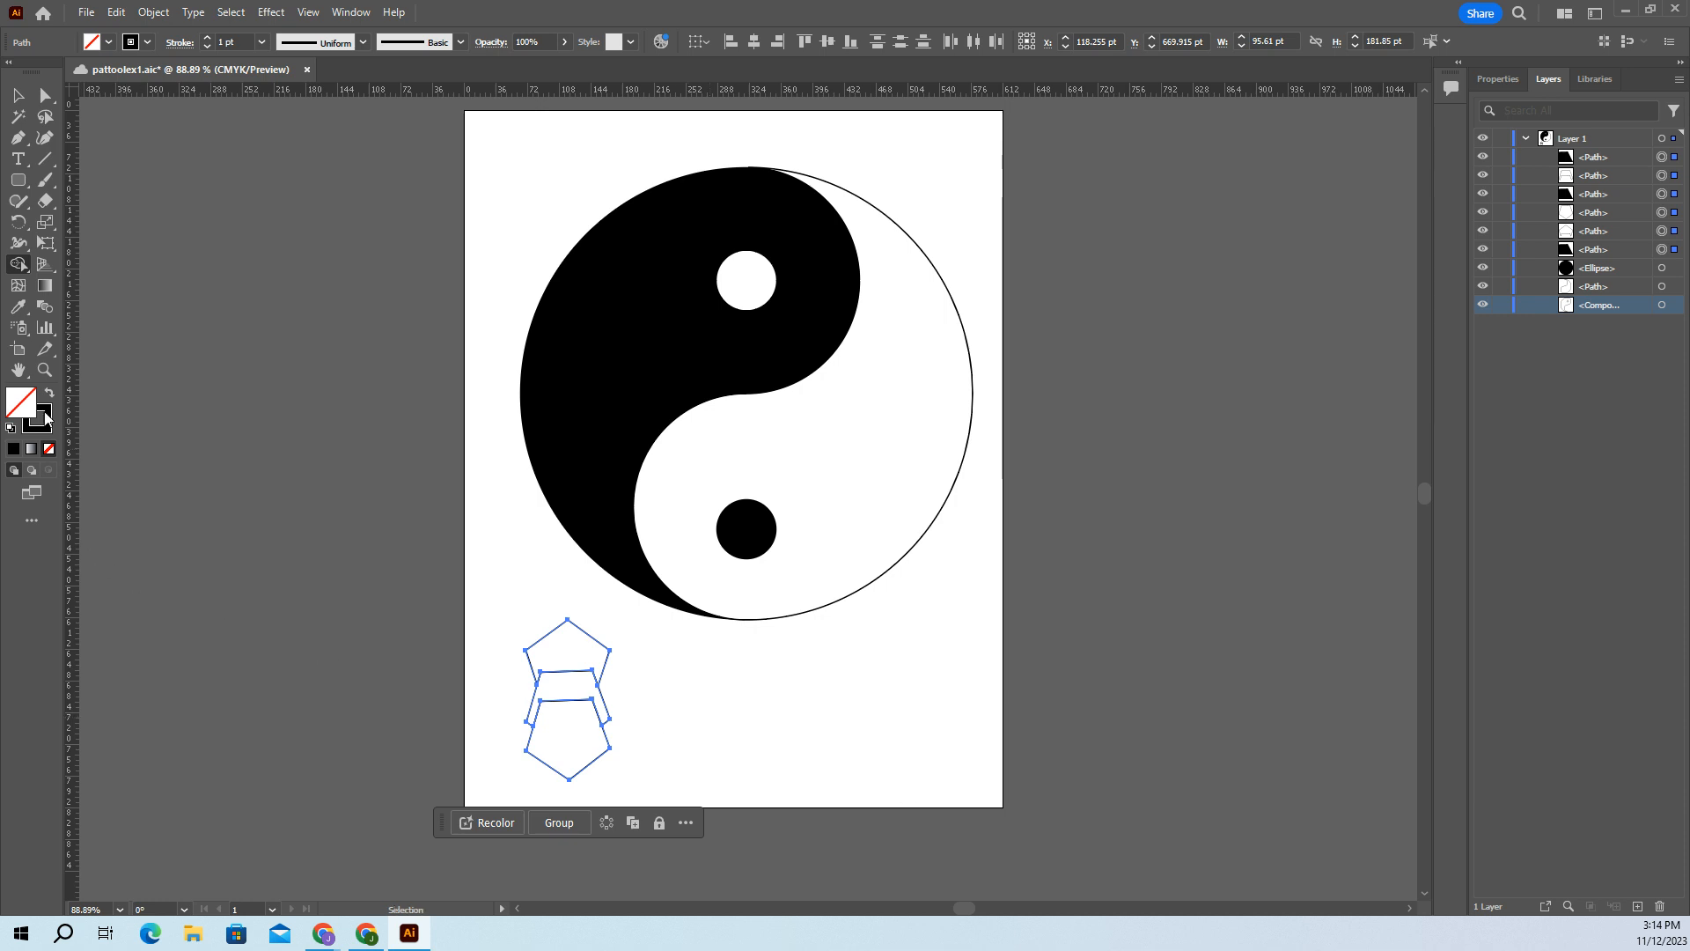
Step: Swap fill and stroke on the middle band between the pentagons to make it solid black without an outline, and deselect it
left_click(18, 96)
left_click(573, 729)
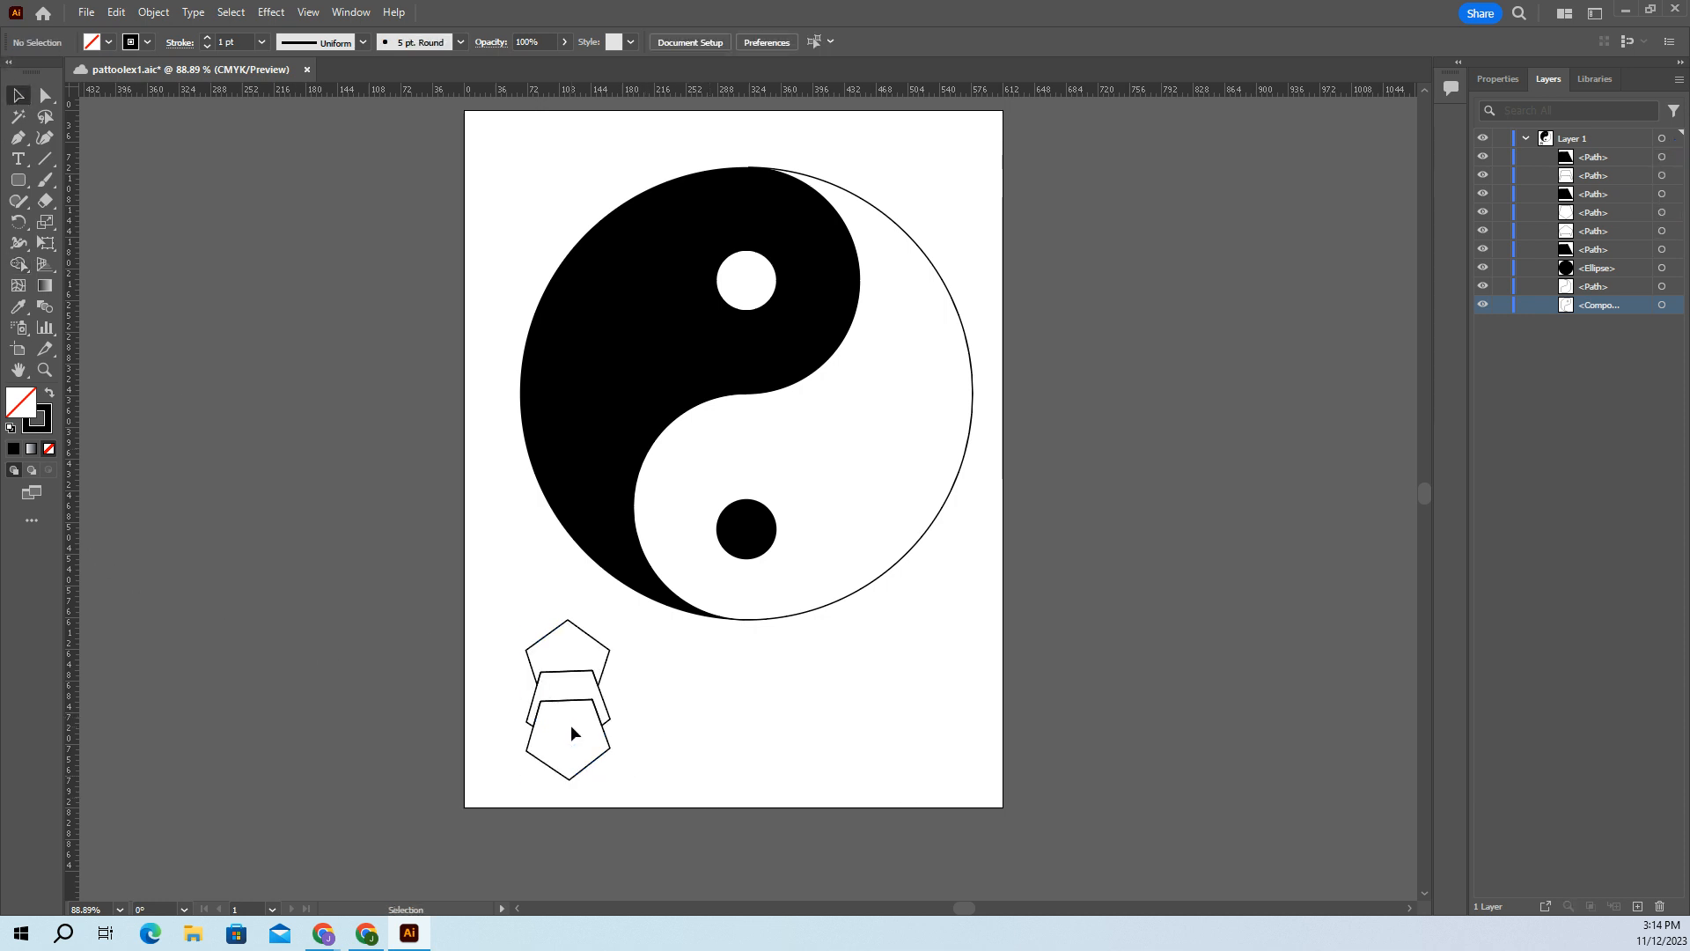
left_click(559, 677)
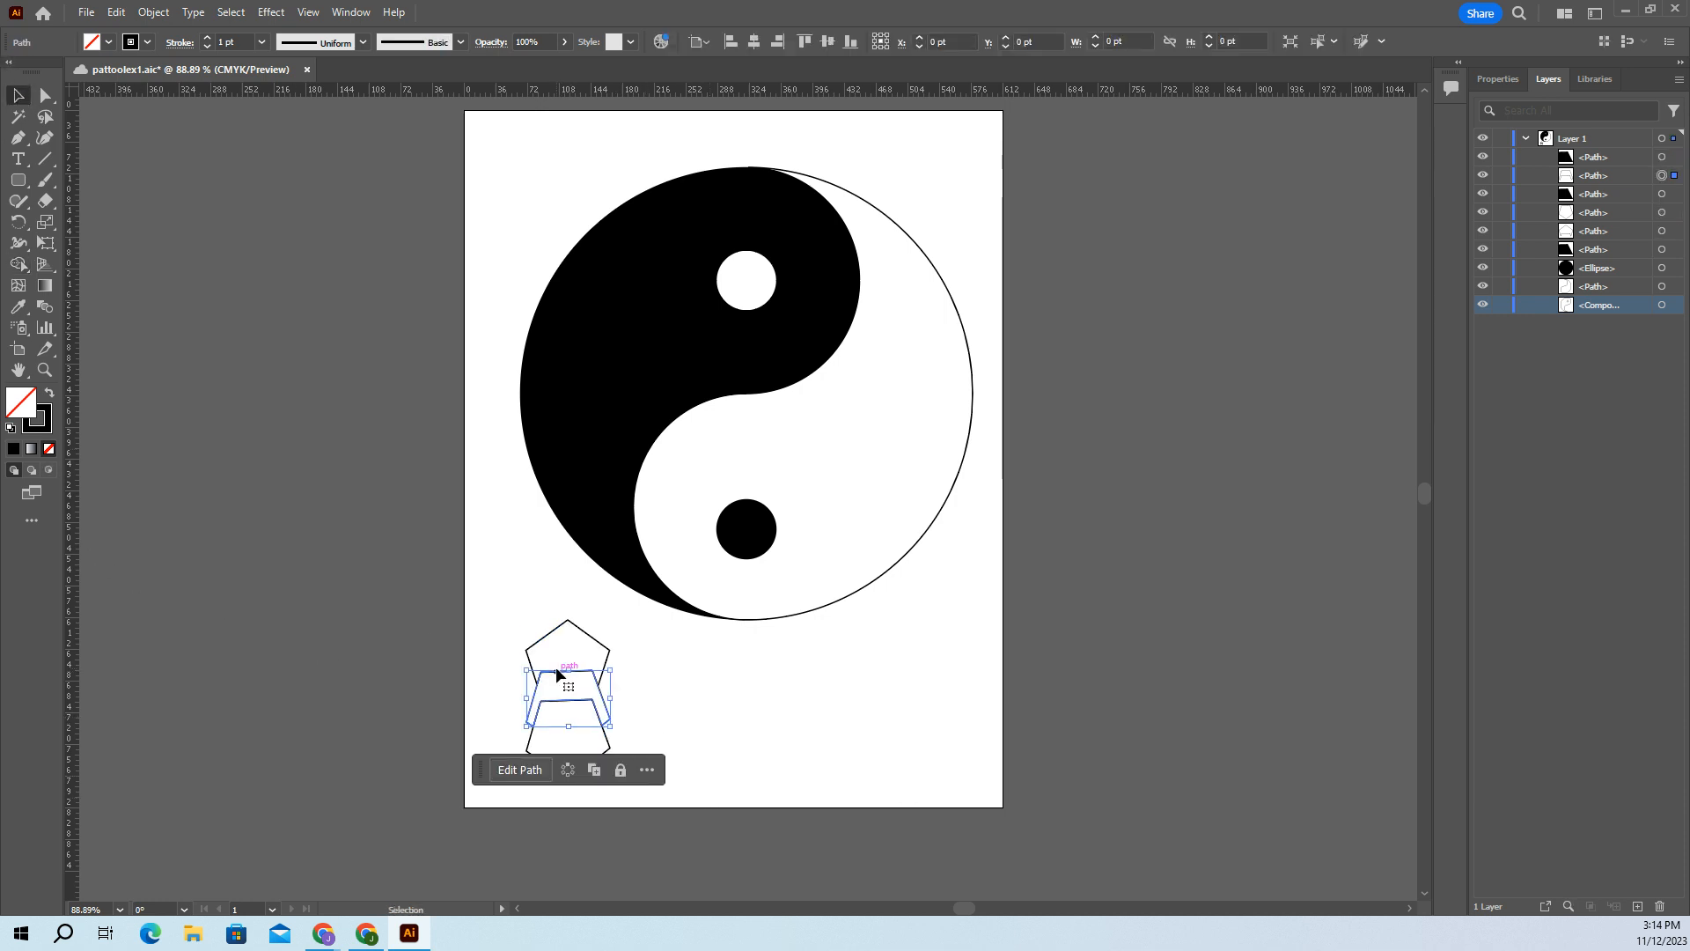
left_click(50, 394)
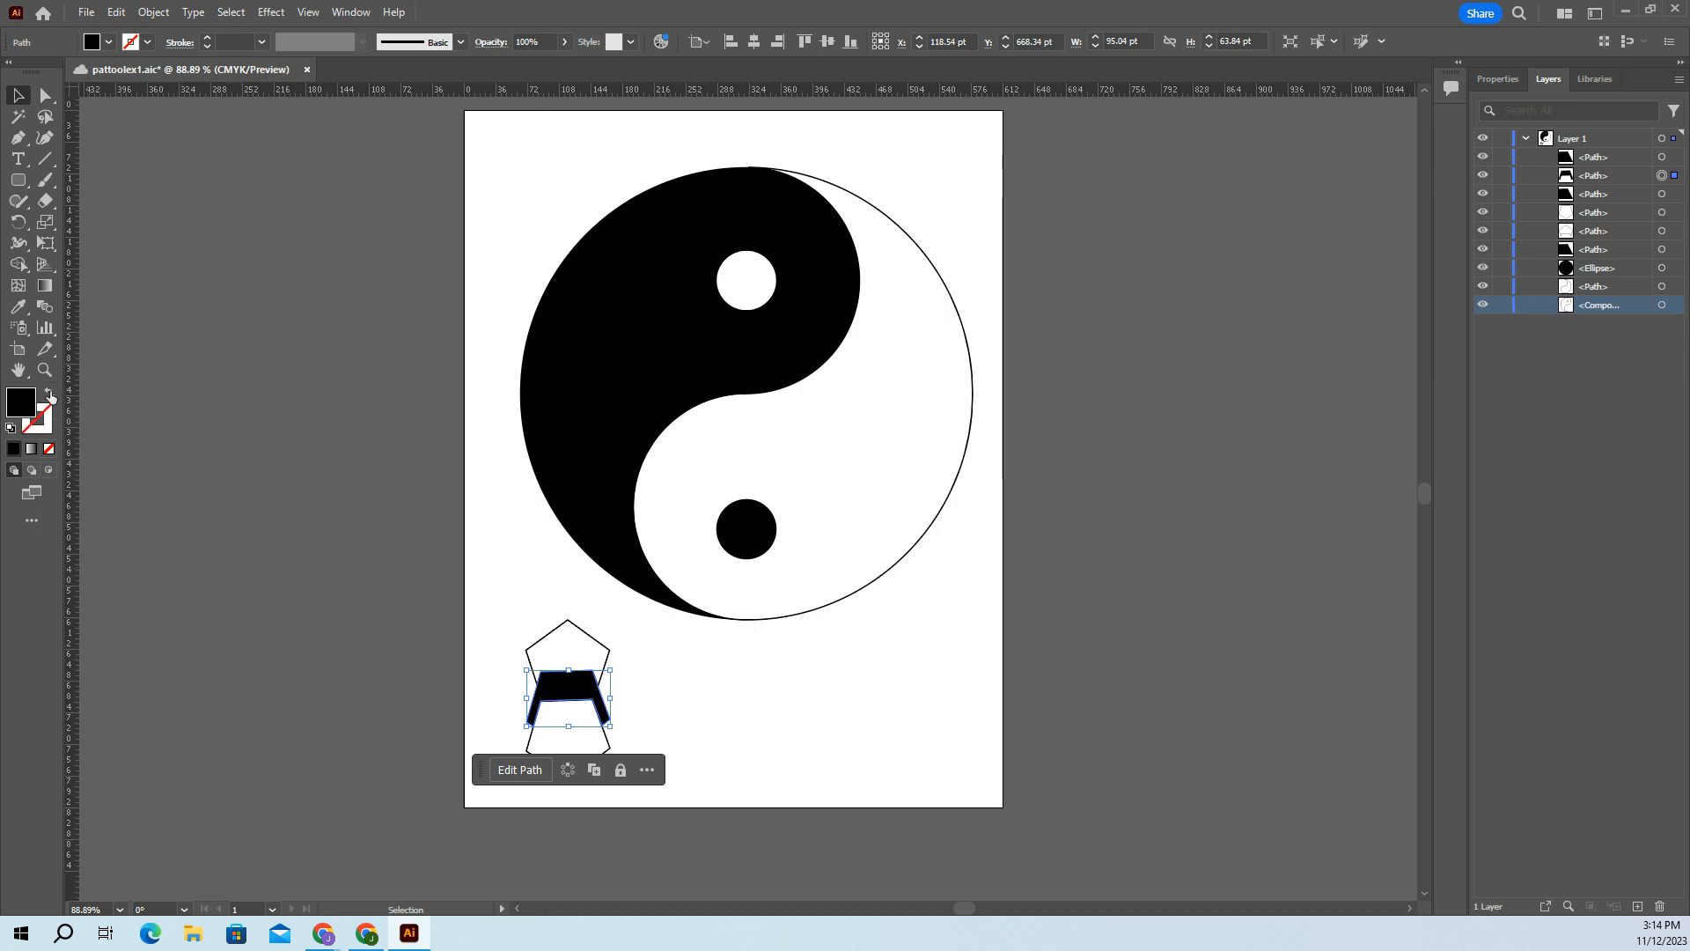
left_click(712, 734)
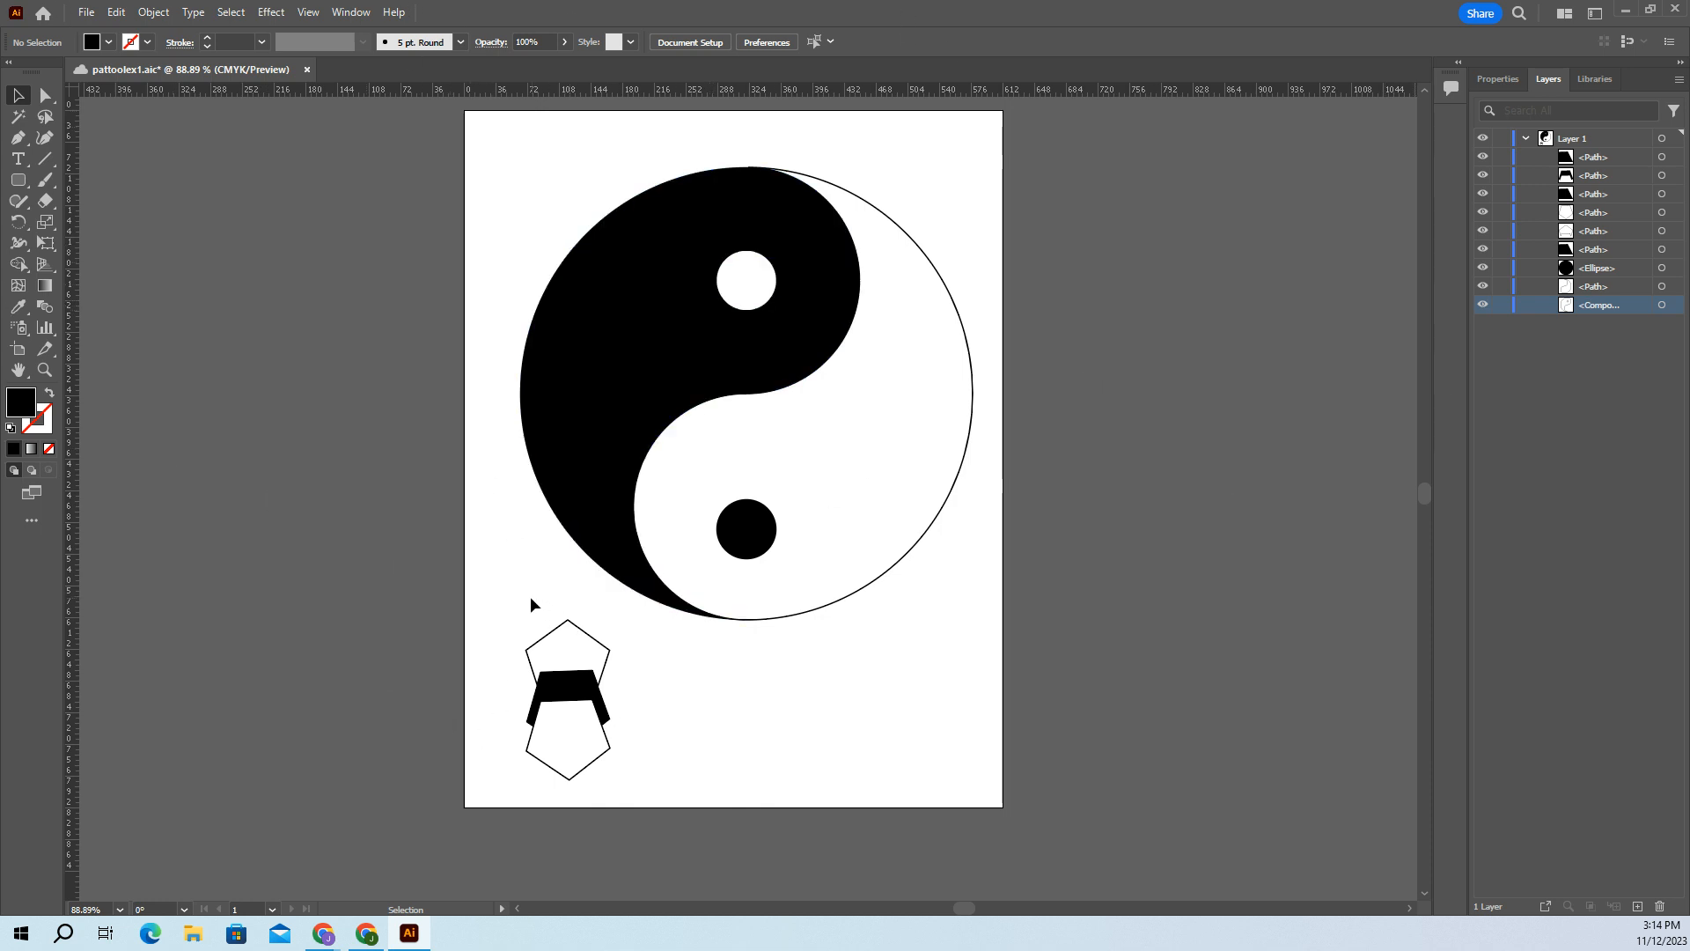
Step: Delete all the pentagon pieces below the yin-yang symbol and show the document properties
left_click_drag(499, 579, 464, 624)
key("Delete")
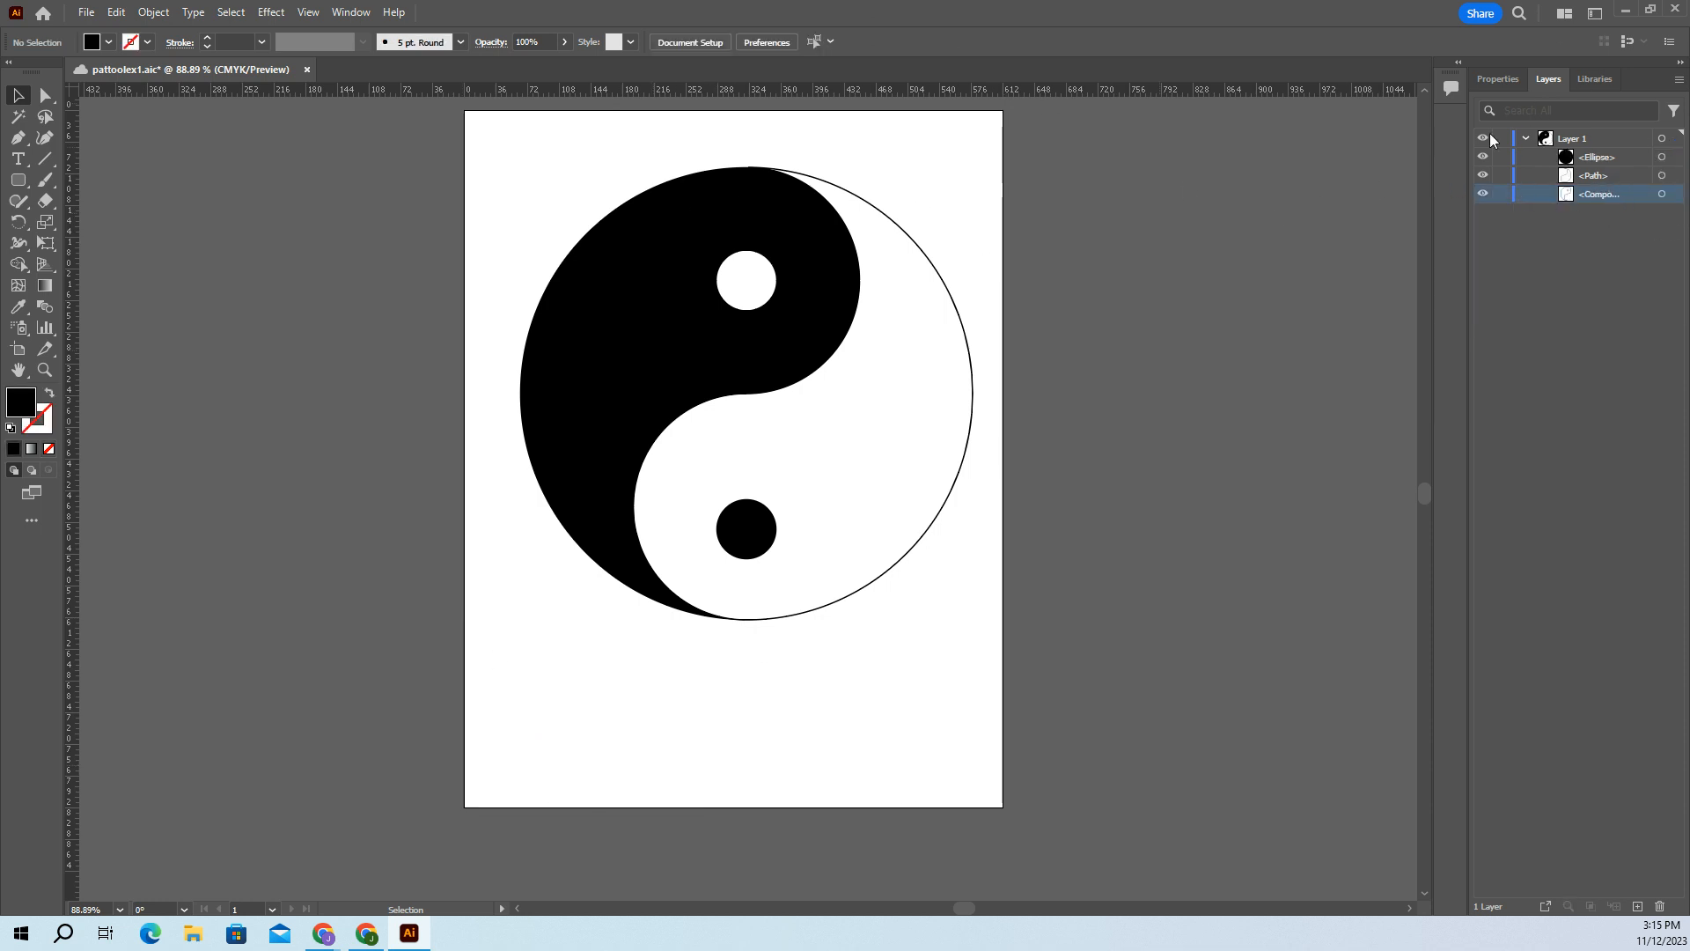
left_click(1496, 79)
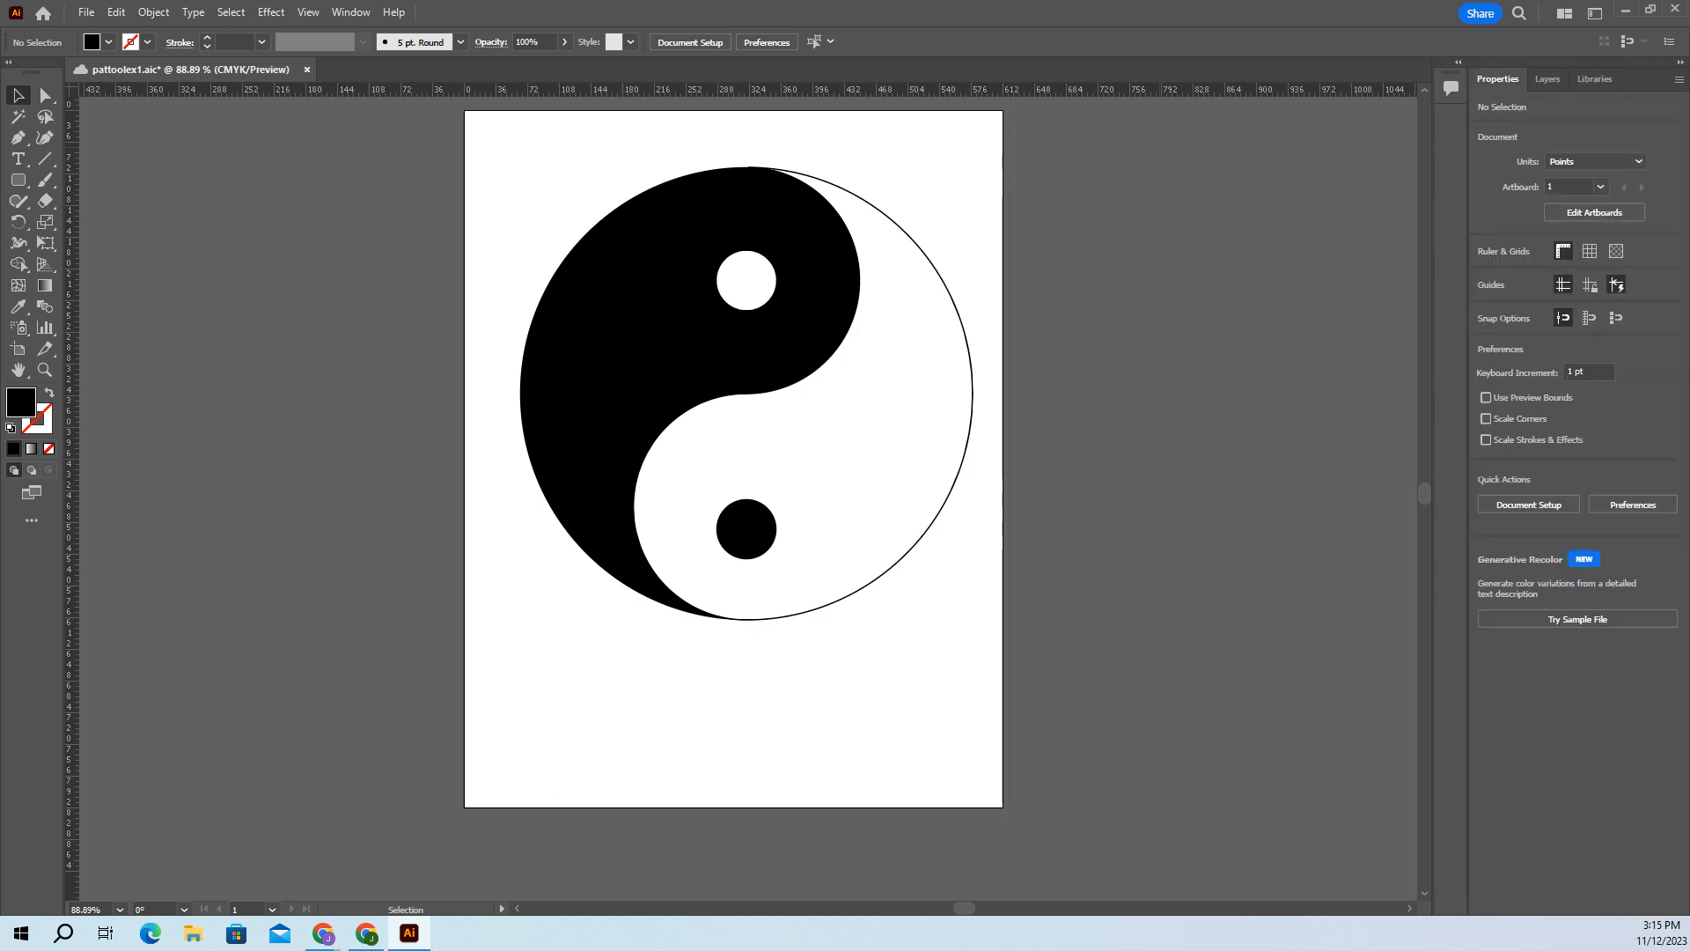